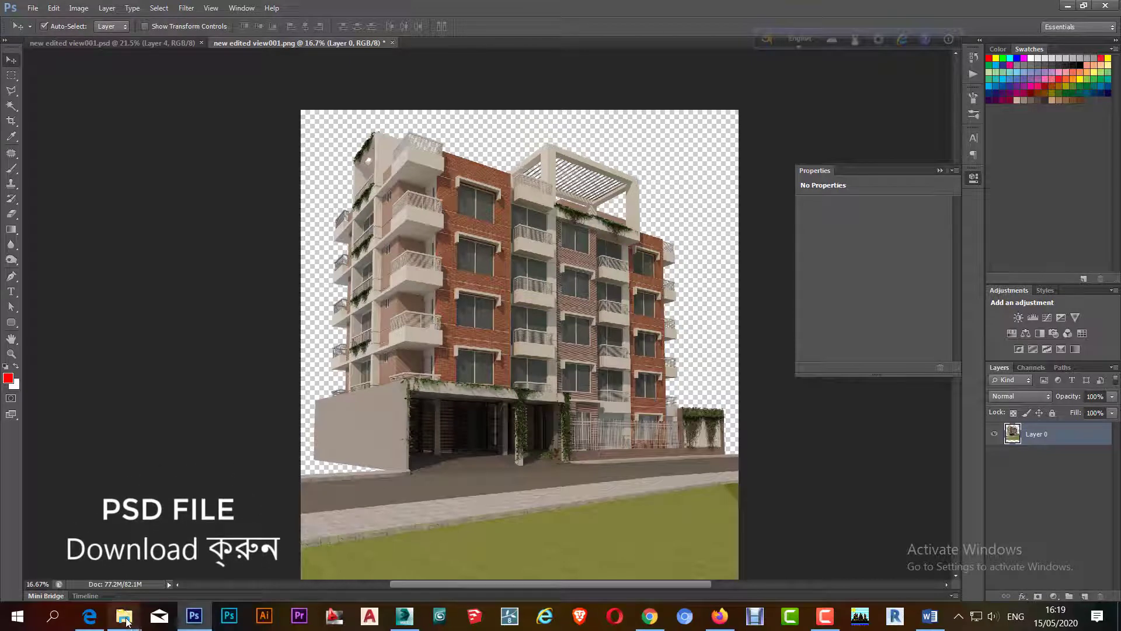
# Duplicate Layer 0 and blend the copy in Soft Light mode at 25% opacity
pyautogui.moveTo(1058, 435); pyautogui.dragTo(1084, 596)
pyautogui.click(1020, 396)
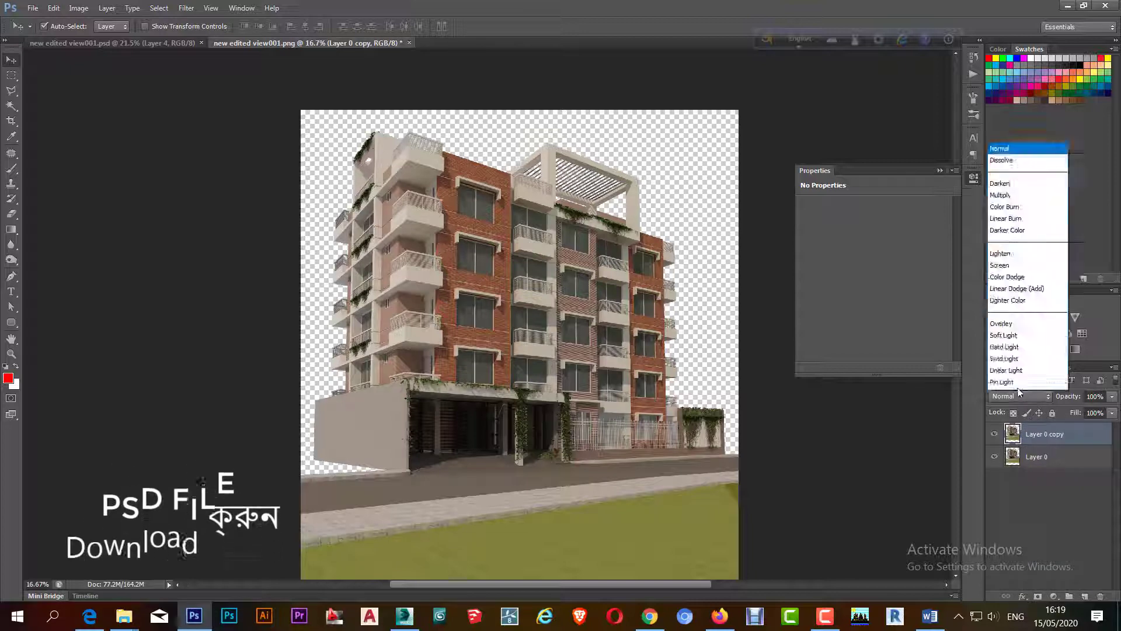
pyautogui.click(1042, 209)
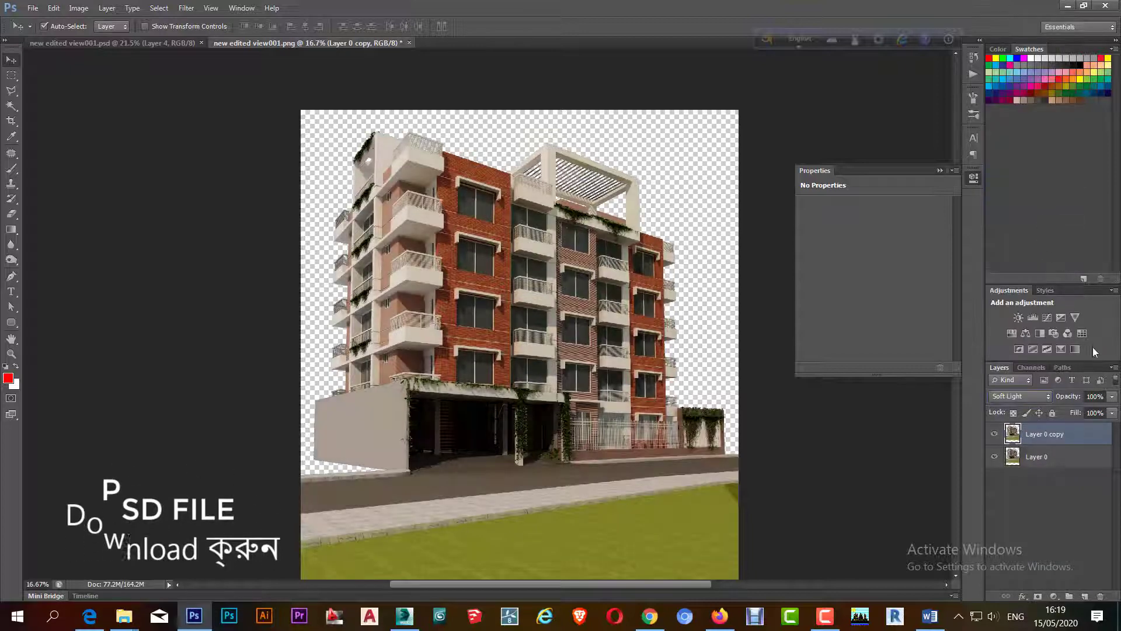
pyautogui.click(1095, 396)
pyautogui.write('25')
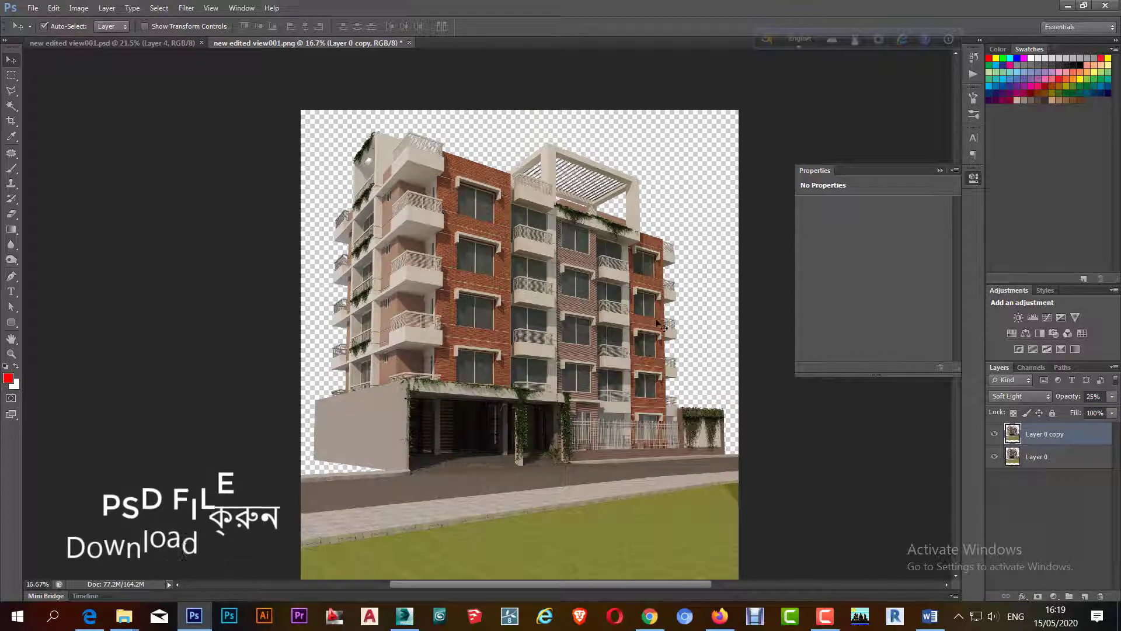
# Open the VRayGlobalIllumination PNG in Photoshop and move it into view001.png as Layer 1
pyautogui.click(124, 617)
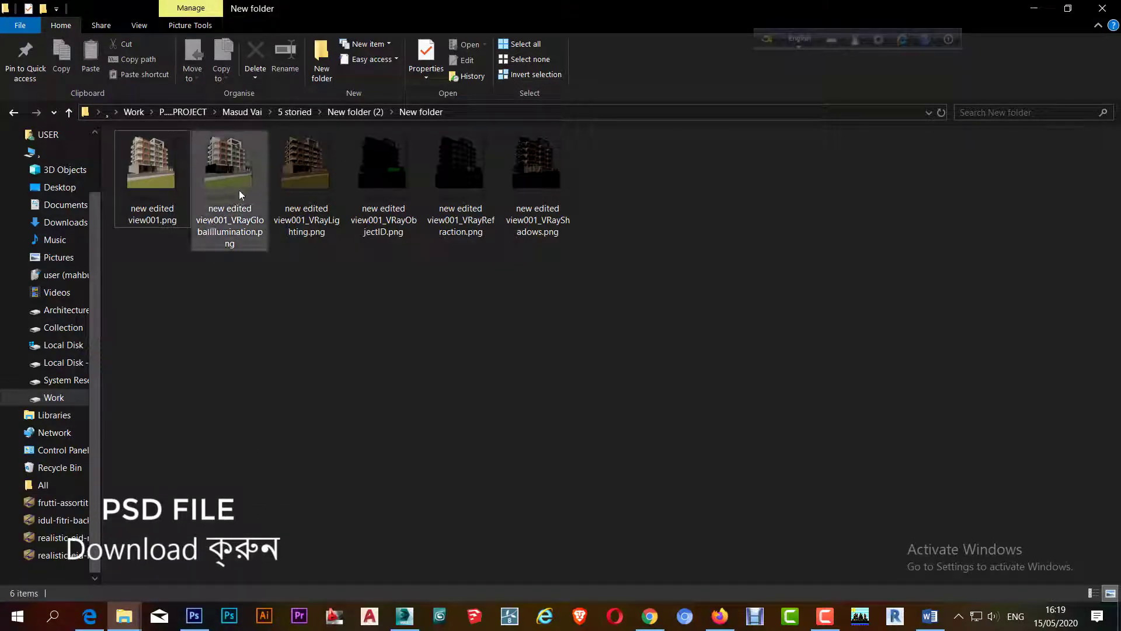
pyautogui.moveTo(237, 177)
pyautogui.mouseDown()
pyautogui.moveTo(664, 37)
pyautogui.moveTo(653, 38)
pyautogui.mouseUp()
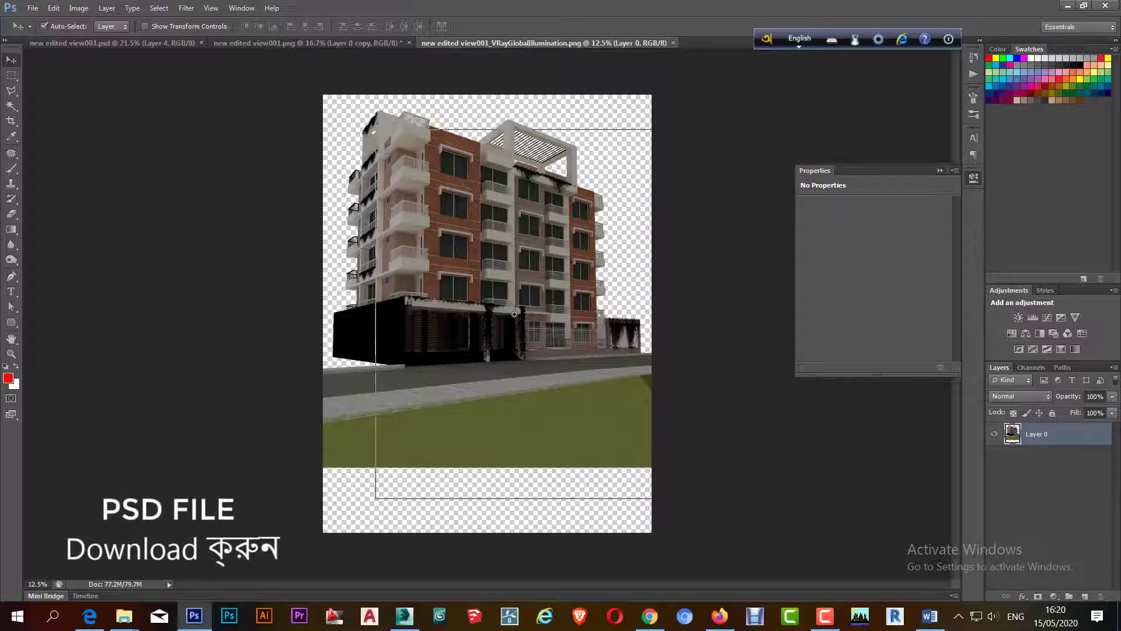
pyautogui.scroll(1, 523, 319)
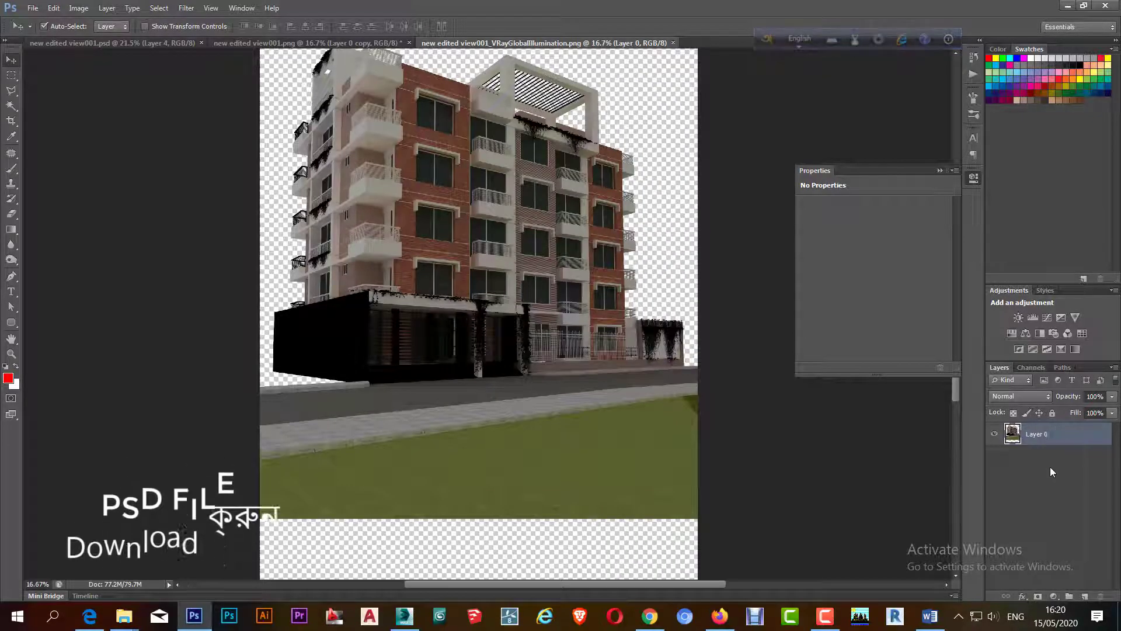
pyautogui.moveTo(526, 267)
pyautogui.mouseDown()
pyautogui.moveTo(590, 375)
pyautogui.moveTo(269, 47)
pyautogui.moveTo(510, 363)
pyautogui.moveTo(537, 375)
pyautogui.mouseUp()
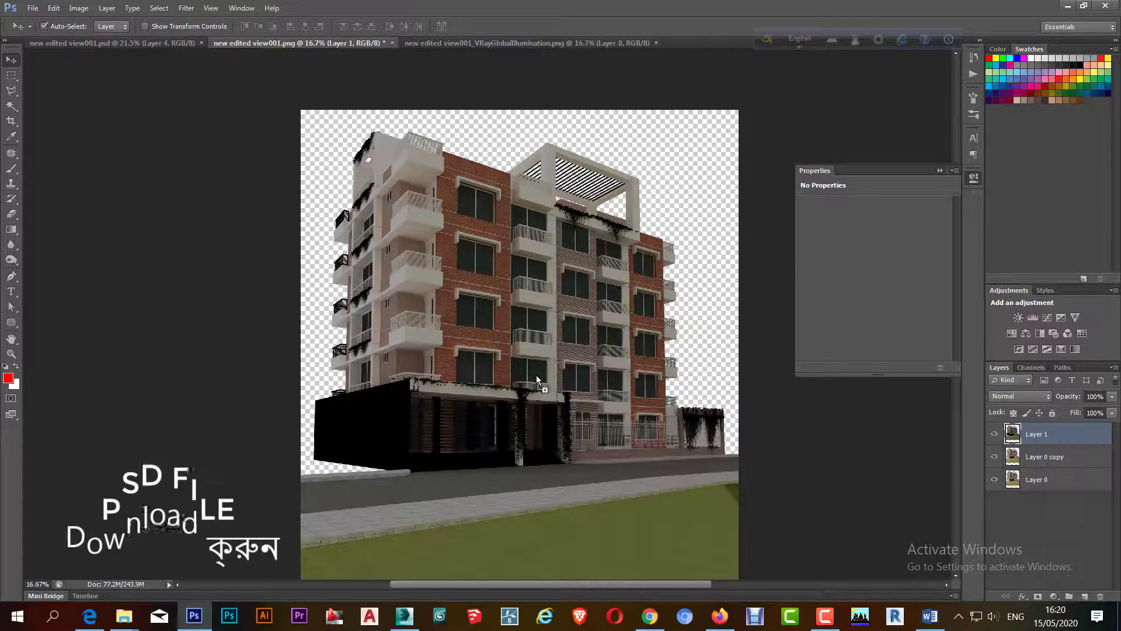
# Blend the illumination layer in Soft Light at 25% opacity
pyautogui.click(1012, 397)
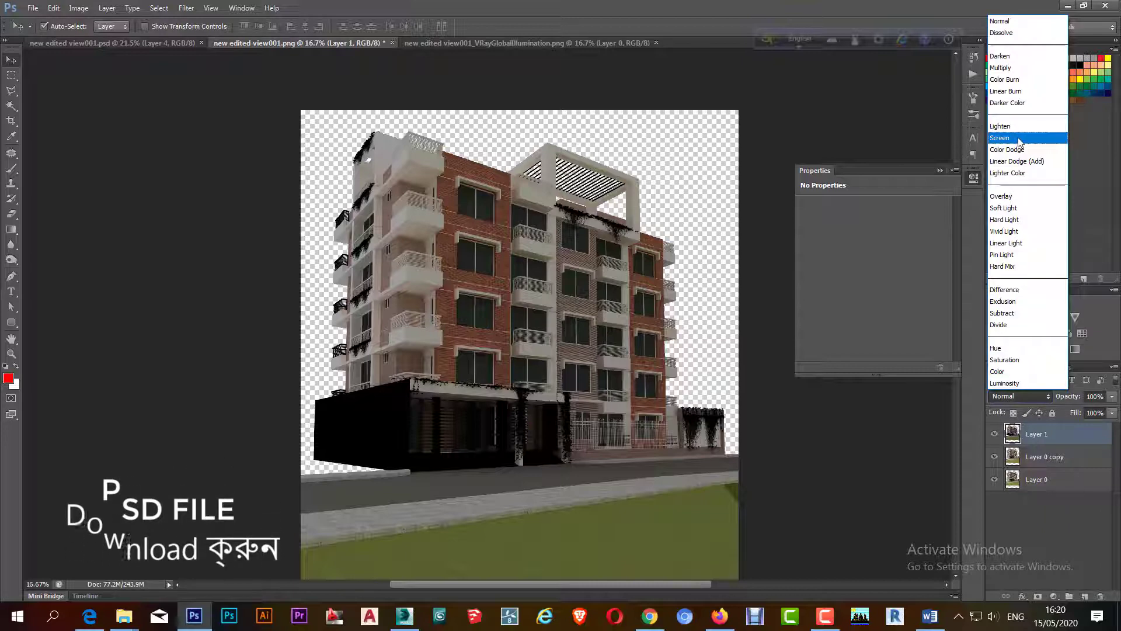
pyautogui.click(1025, 208)
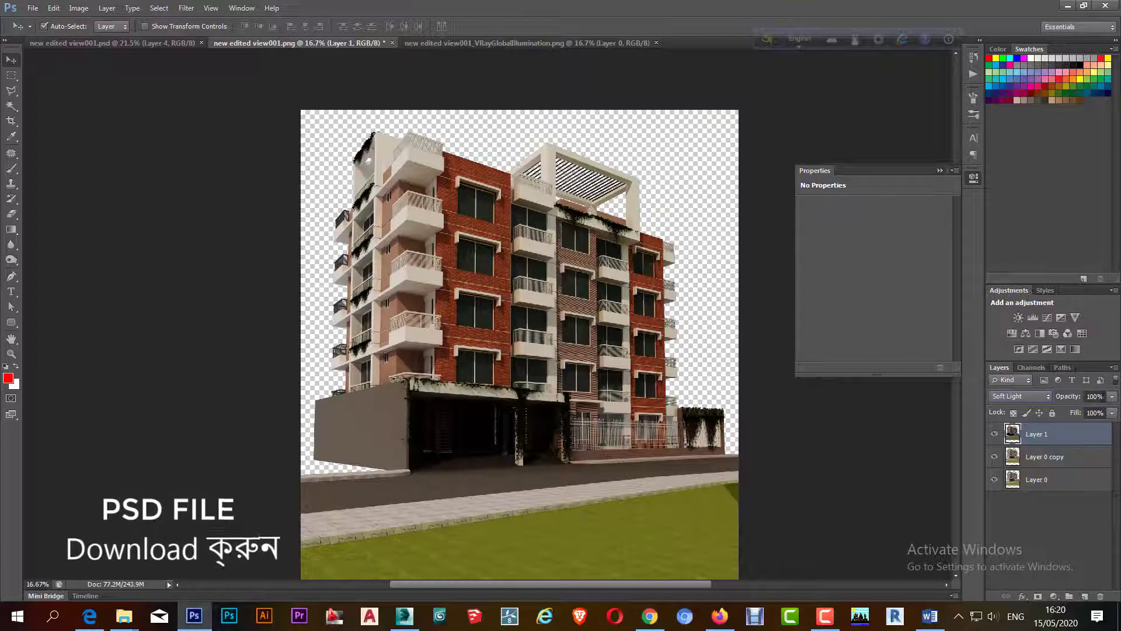
pyautogui.write('25')
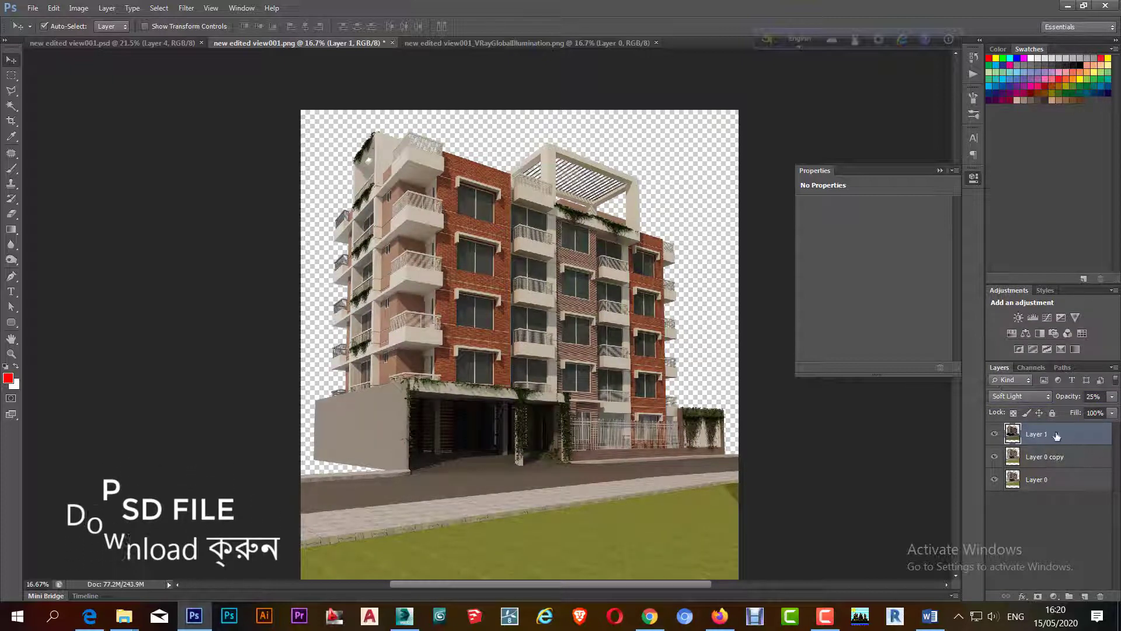
# Duplicate the illumination layer and set the copy to Screen blending
pyautogui.moveTo(1057, 435); pyautogui.dragTo(1084, 596)
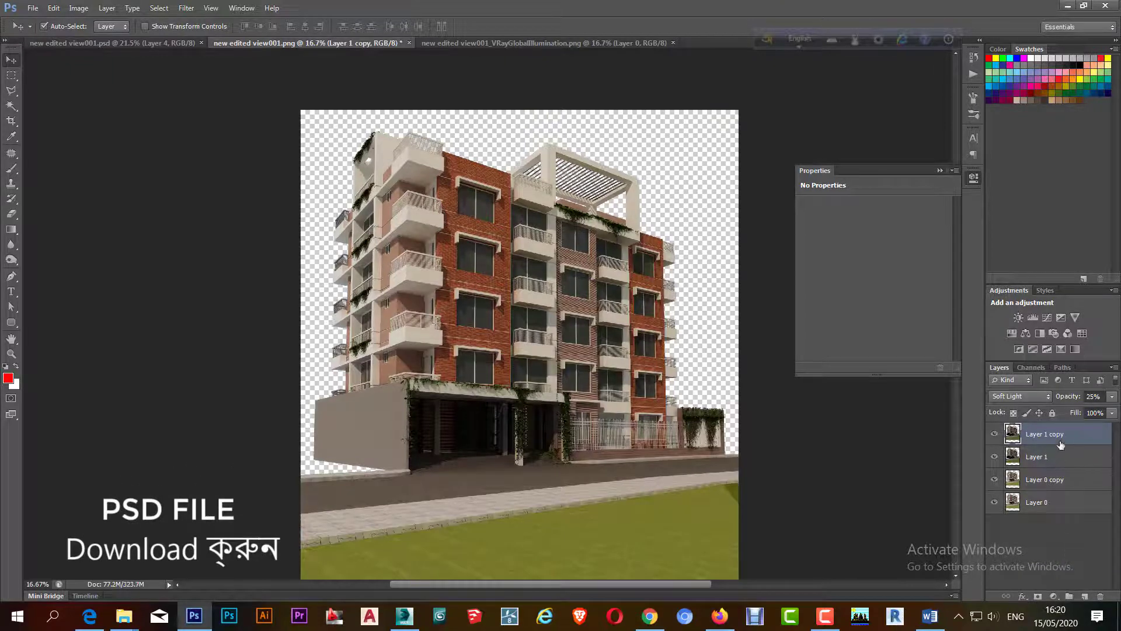
pyautogui.click(1025, 397)
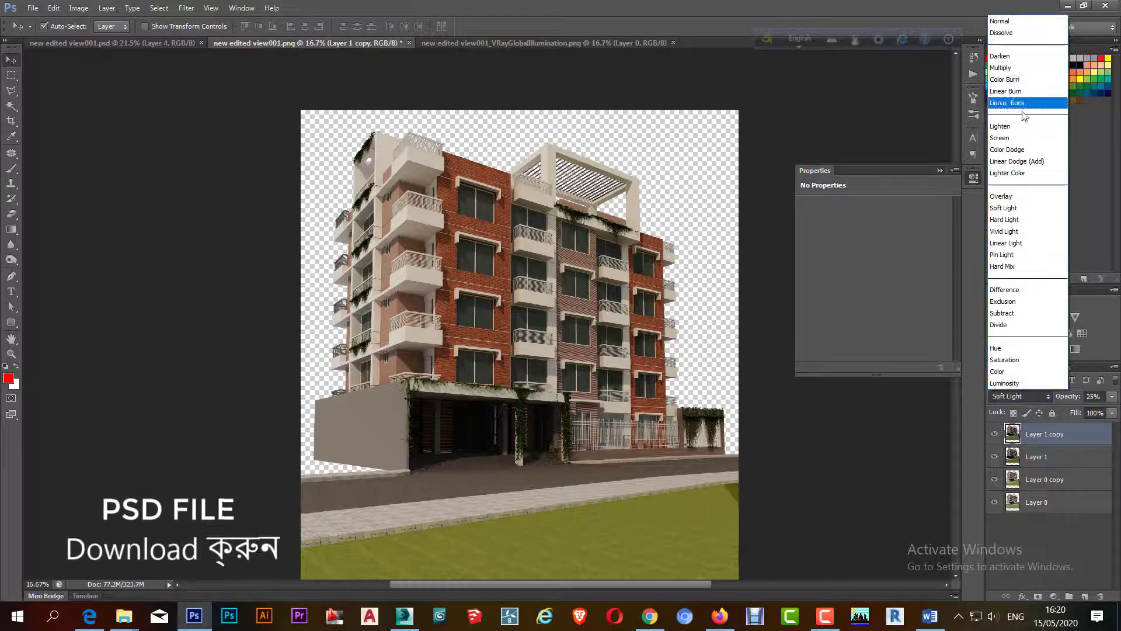
pyautogui.click(1022, 138)
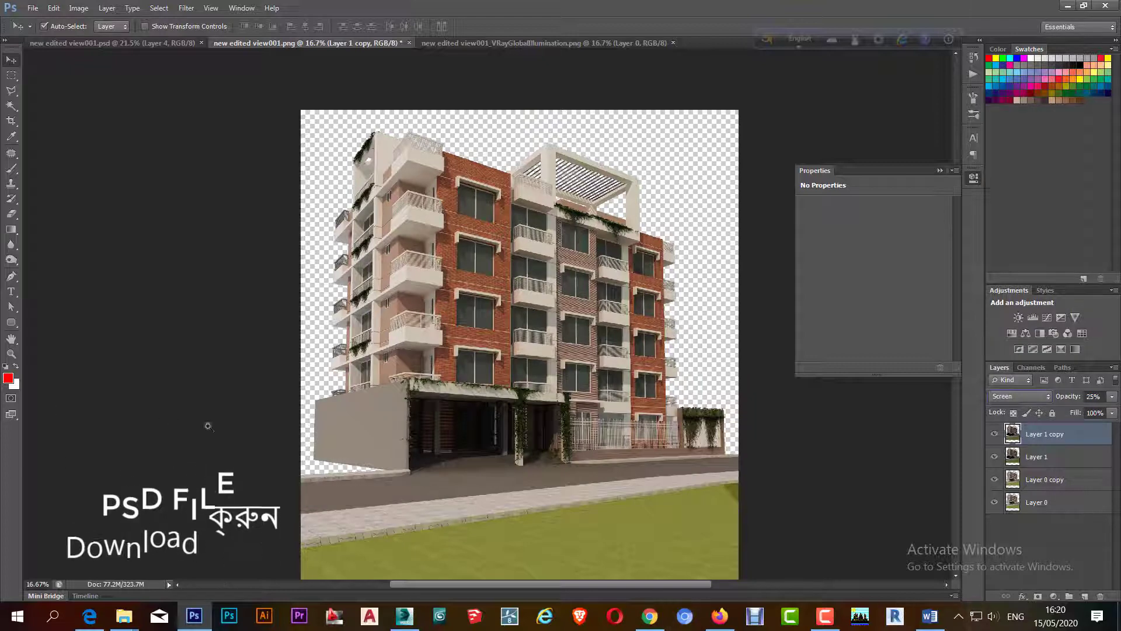
pyautogui.keyDown('ctrl'); pyautogui.click(319, 400); pyautogui.keyUp('ctrl')
# Zoom across the facade to check the blend, then close the VRayGlobalIllumination document
pyautogui.keyDown('ctrl'); pyautogui.click(474, 339); pyautogui.keyUp('ctrl')
pyautogui.moveTo(473, 338)
pyautogui.mouseDown()
pyautogui.moveTo(294, 284)
pyautogui.moveTo(257, 285)
pyautogui.mouseUp()
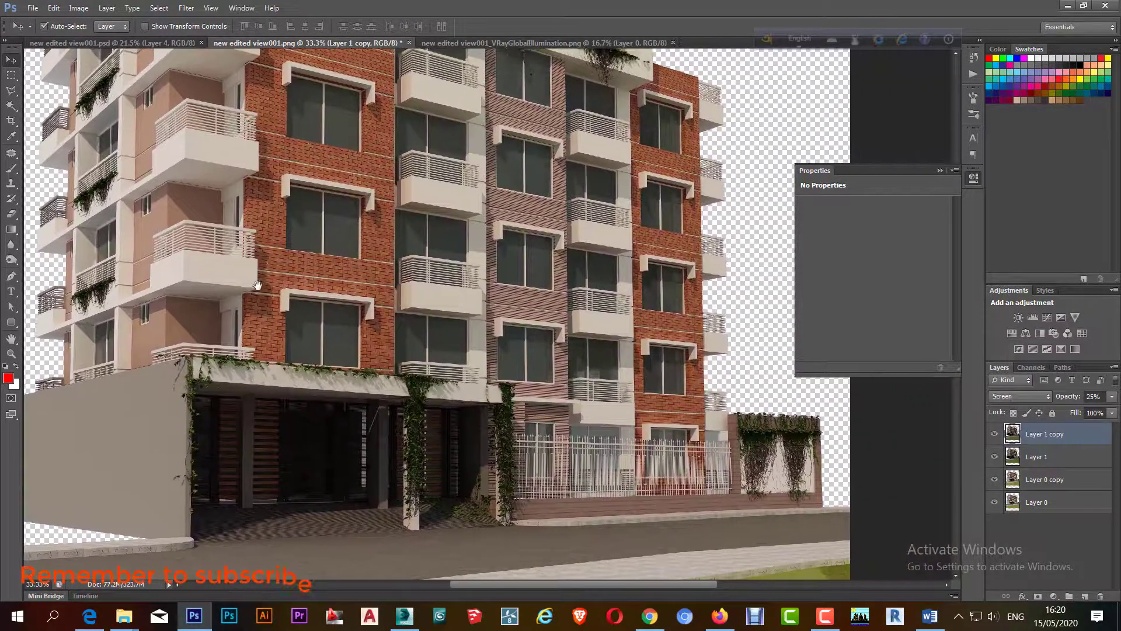
pyautogui.keyDown('alt'); pyautogui.click(354, 325); pyautogui.keyUp('alt')
pyautogui.keyDown('alt'); pyautogui.click(379, 356); pyautogui.keyUp('alt')
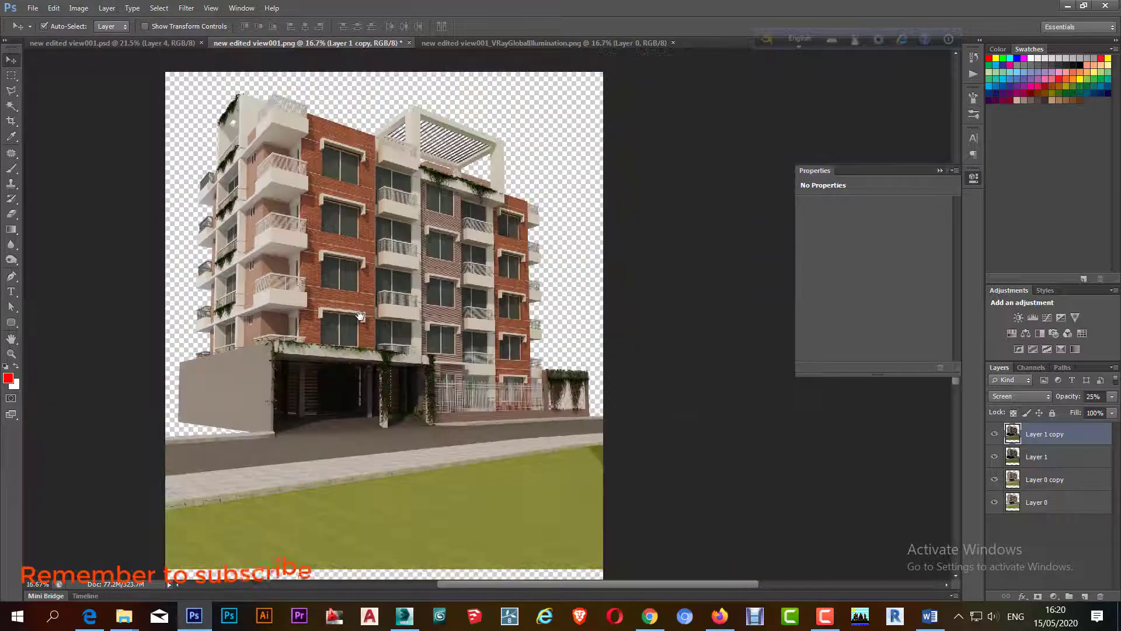
pyautogui.moveTo(398, 377); pyautogui.dragTo(400, 382)
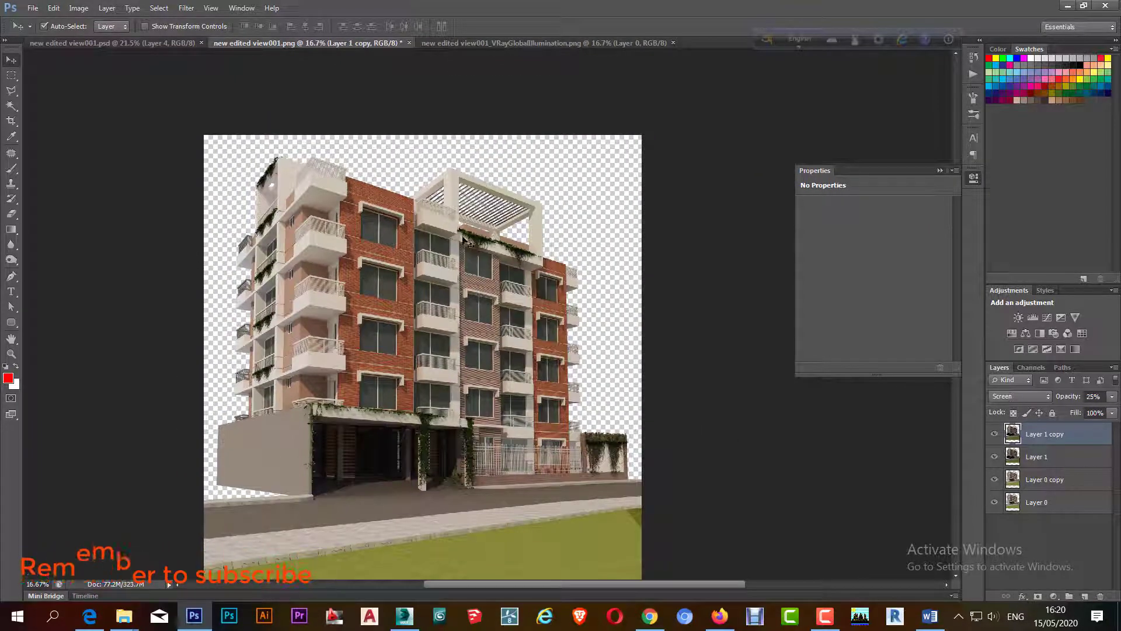
pyautogui.click(672, 43)
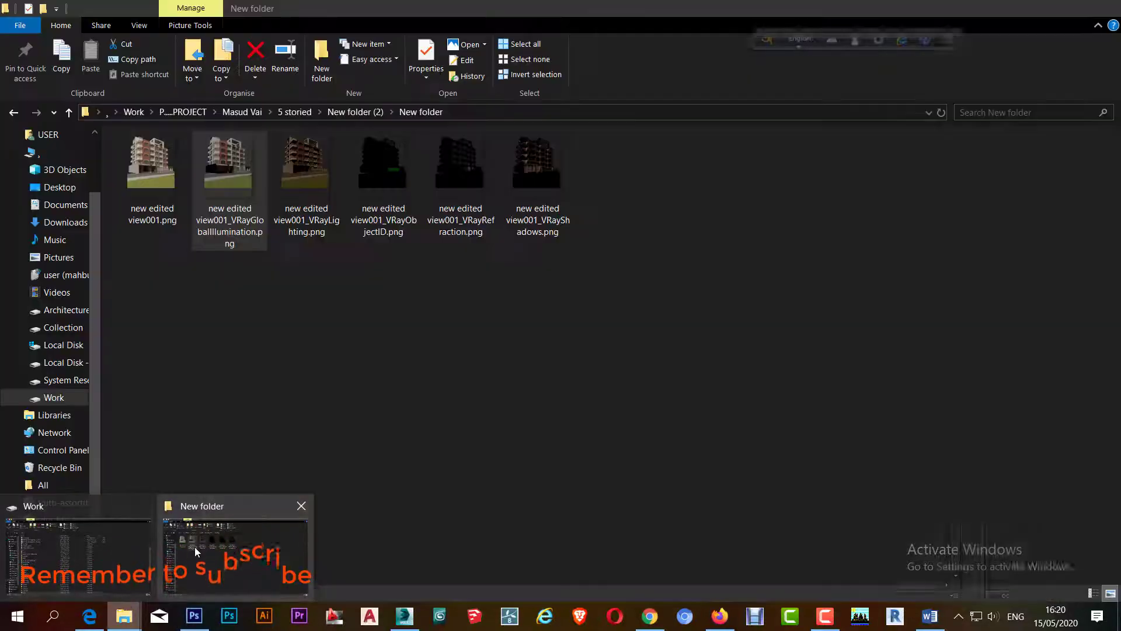
# Open the VRayLighting render in Photoshop and move it into the view001.png composite
pyautogui.moveTo(124, 616)
pyautogui.click(194, 546)
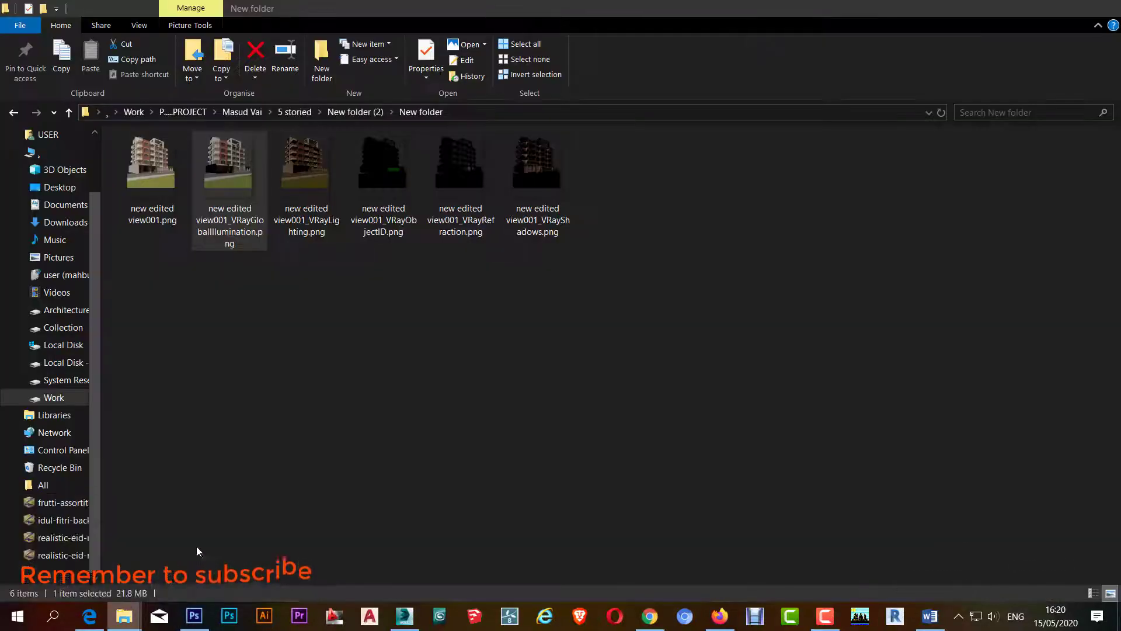
pyautogui.moveTo(317, 192); pyautogui.dragTo(195, 618)
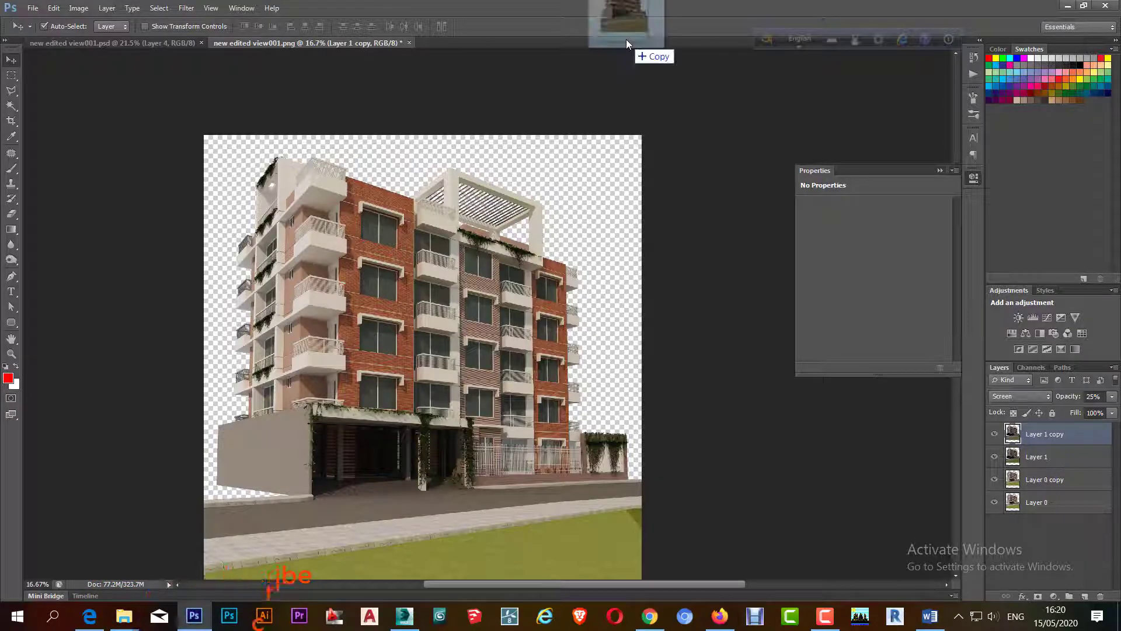
pyautogui.moveTo(195, 618); pyautogui.dragTo(618, 43)
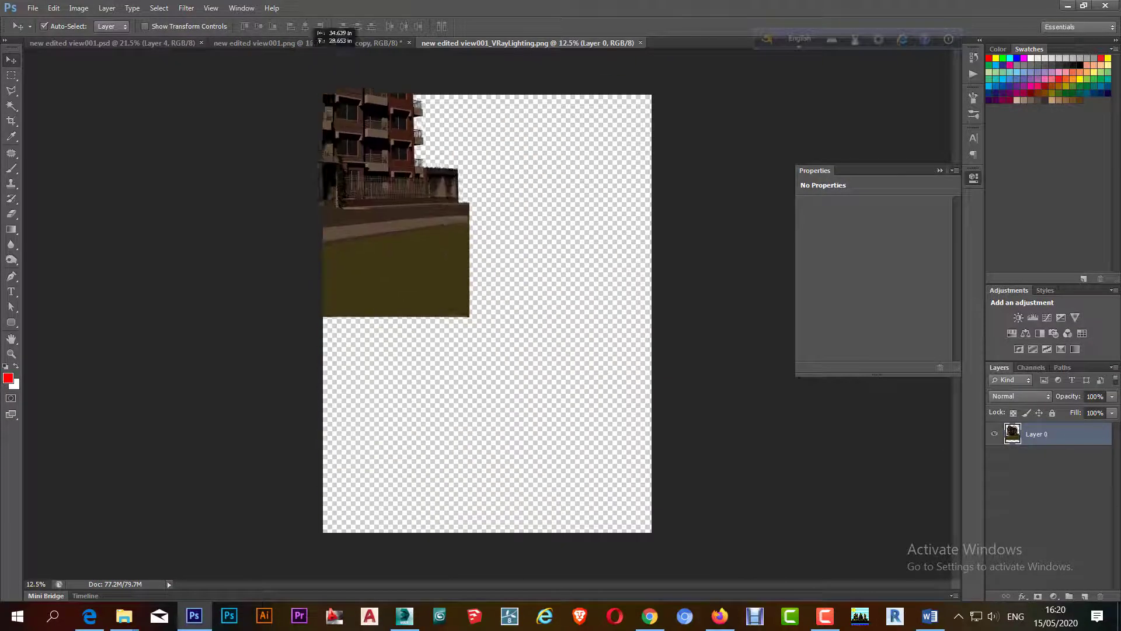
pyautogui.moveTo(315, 35); pyautogui.dragTo(443, 329)
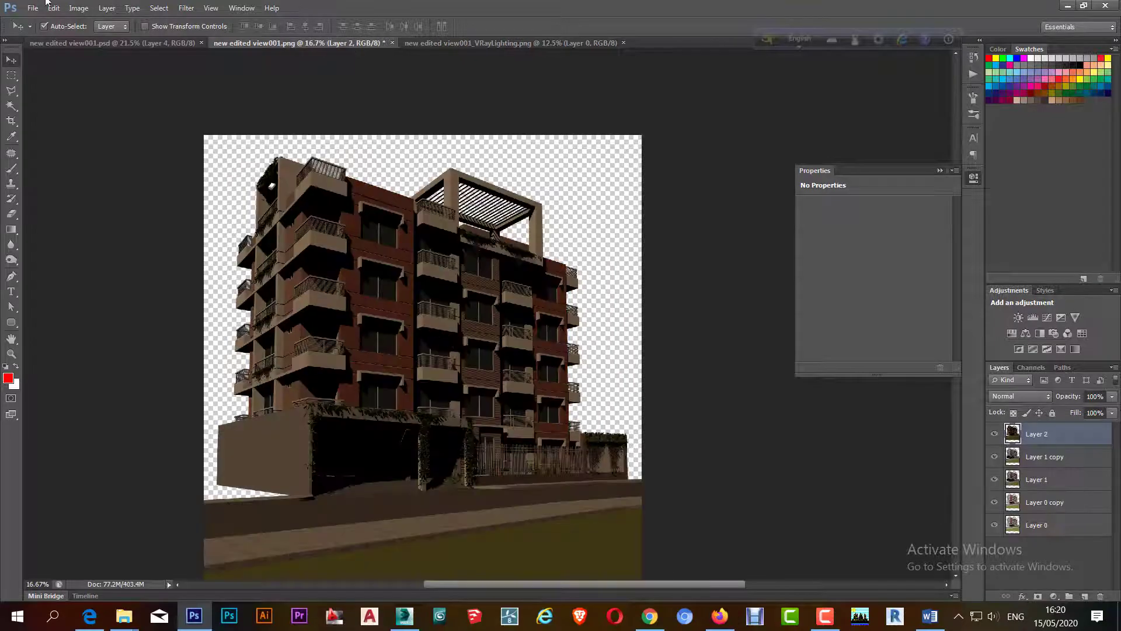
# Blend the lighting layer in Screen mode at 80% opacity
pyautogui.click(1013, 397)
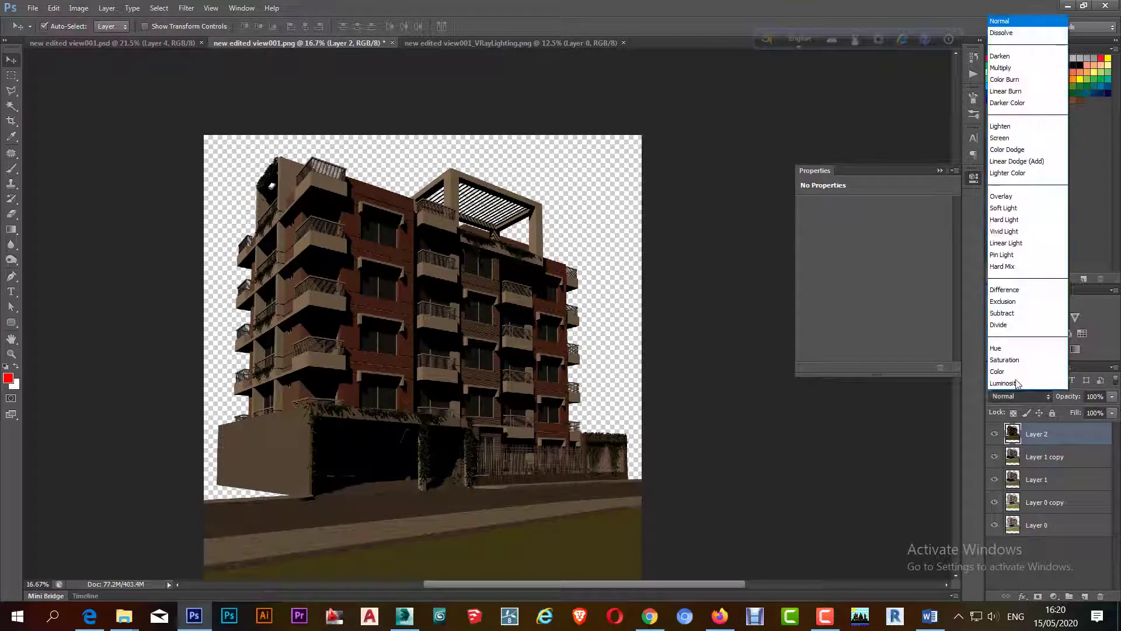
pyautogui.click(1012, 143)
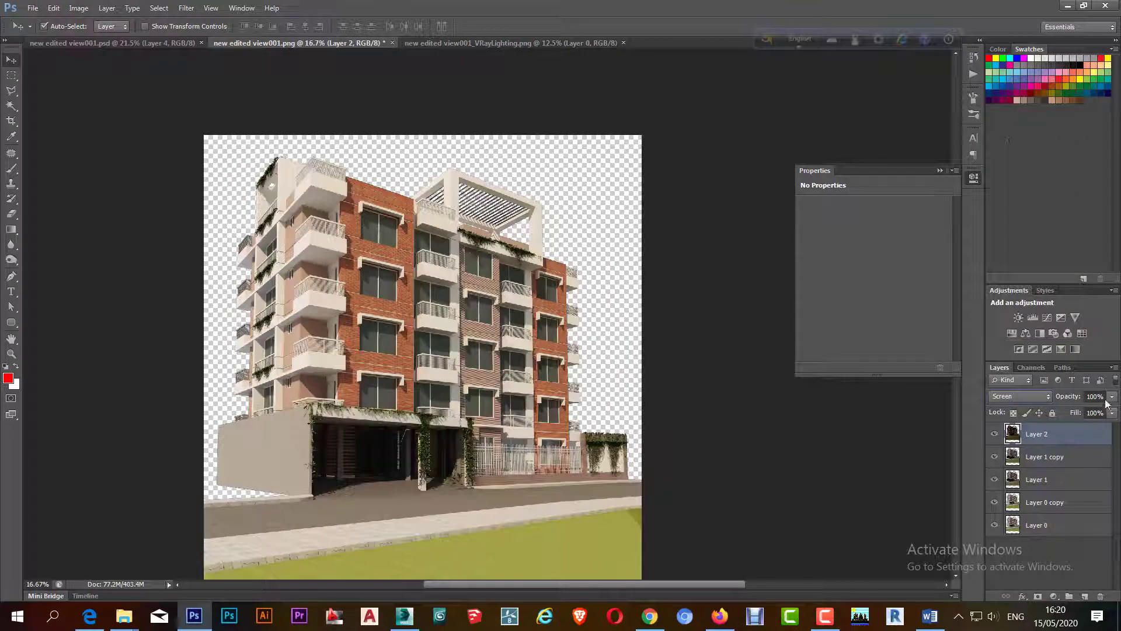
pyautogui.write('80')
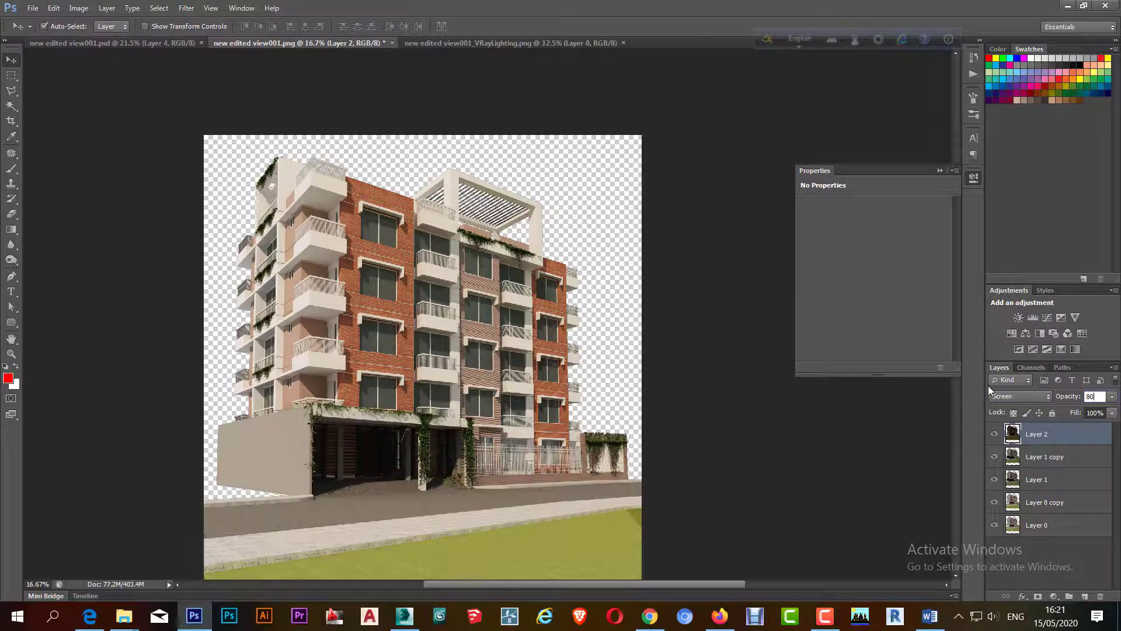
# Toggle the lighting layer to compare the blend, fit the view, and close the VRayLighting document
pyautogui.click(995, 434)
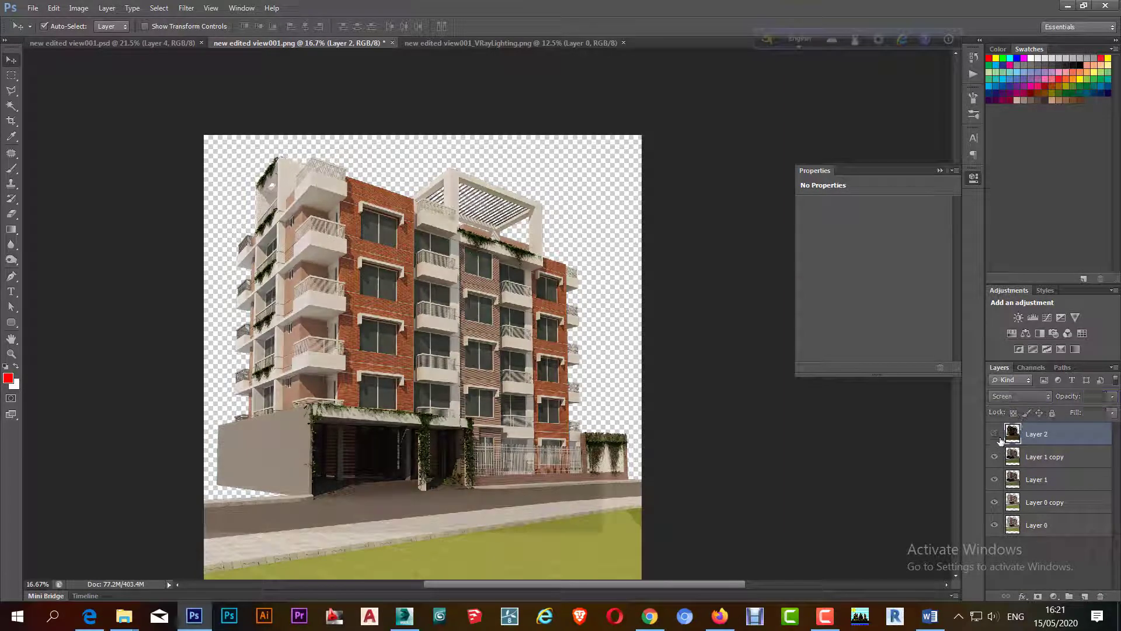
pyautogui.moveTo(274, 327); pyautogui.dragTo(449, 260)
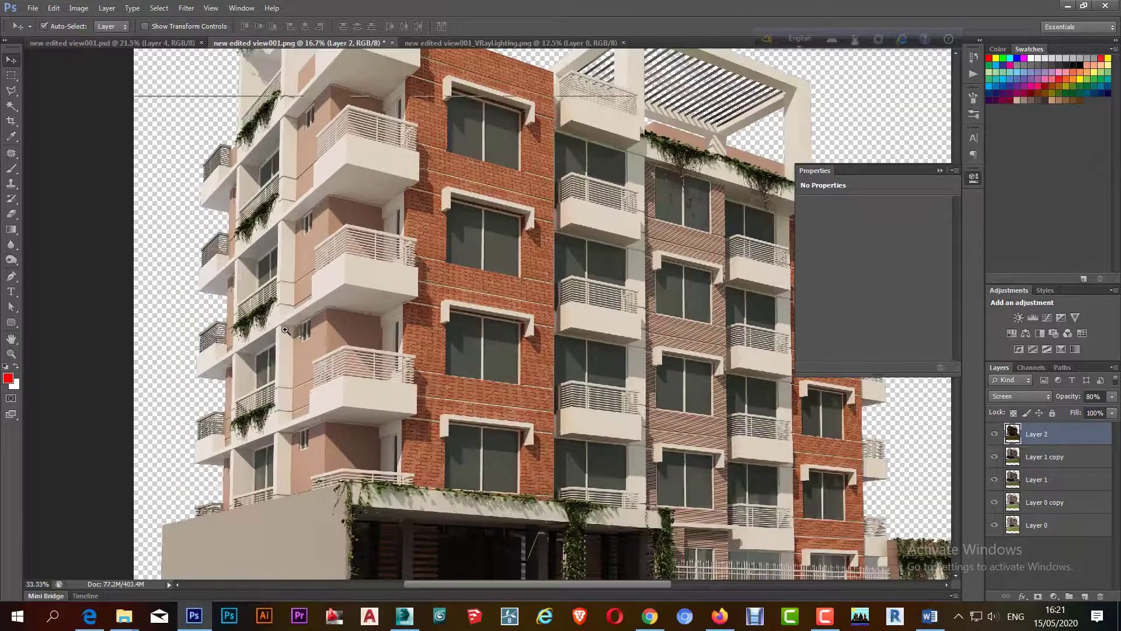
pyautogui.scroll(-2, 449, 260)
pyautogui.hscroll(2, 483, 314)
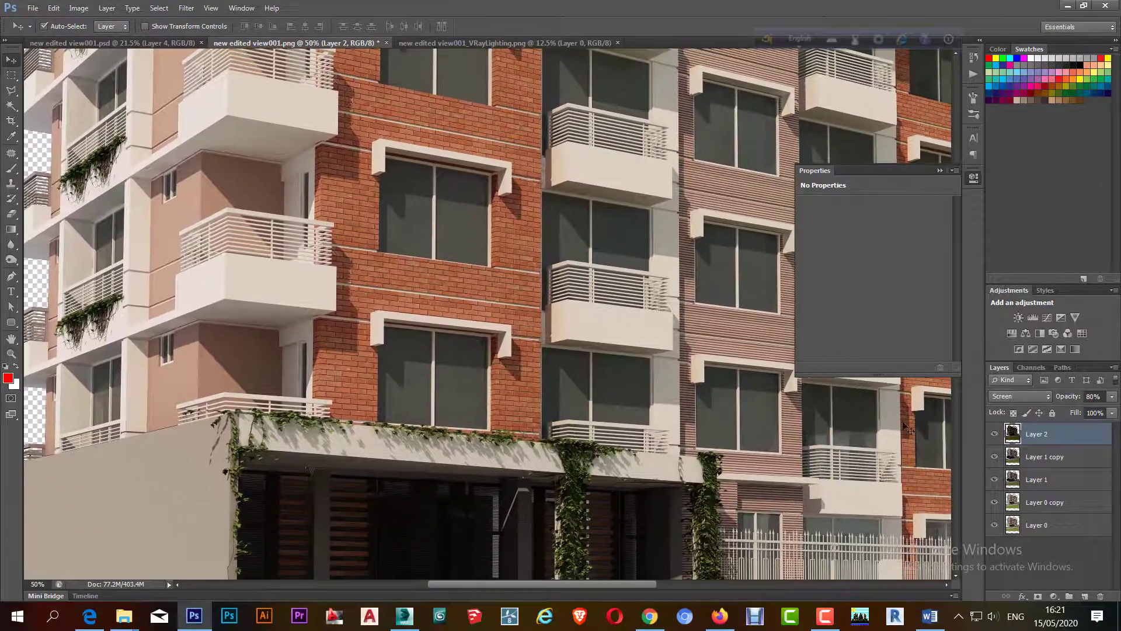
pyautogui.click(995, 435)
pyautogui.hotkey('ctrl', '0')
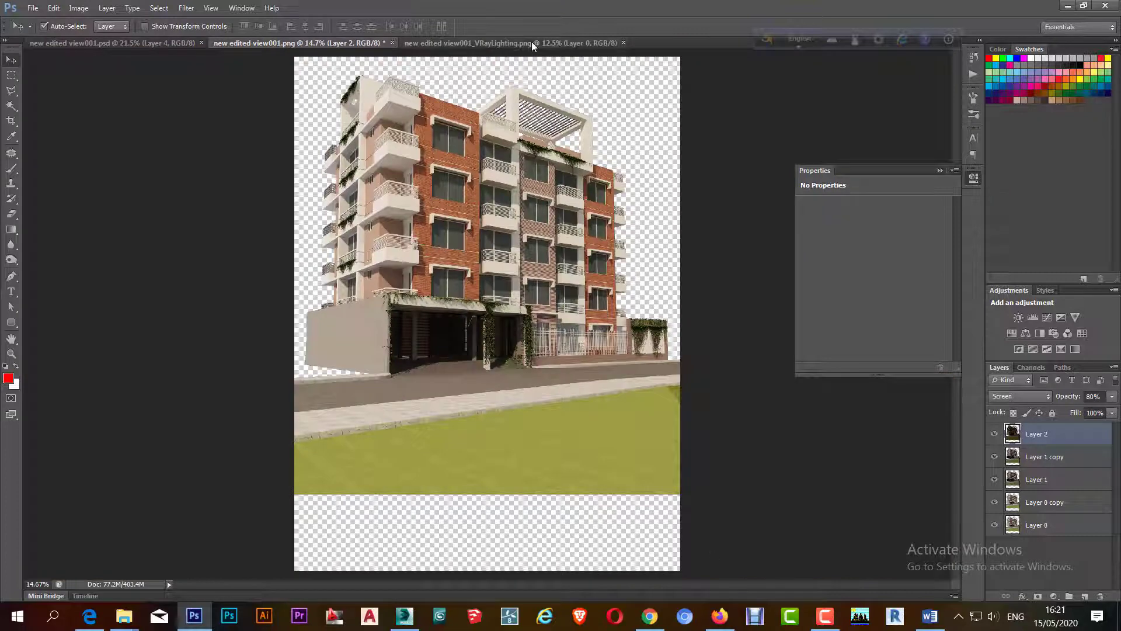
pyautogui.click(532, 43)
pyautogui.click(623, 43)
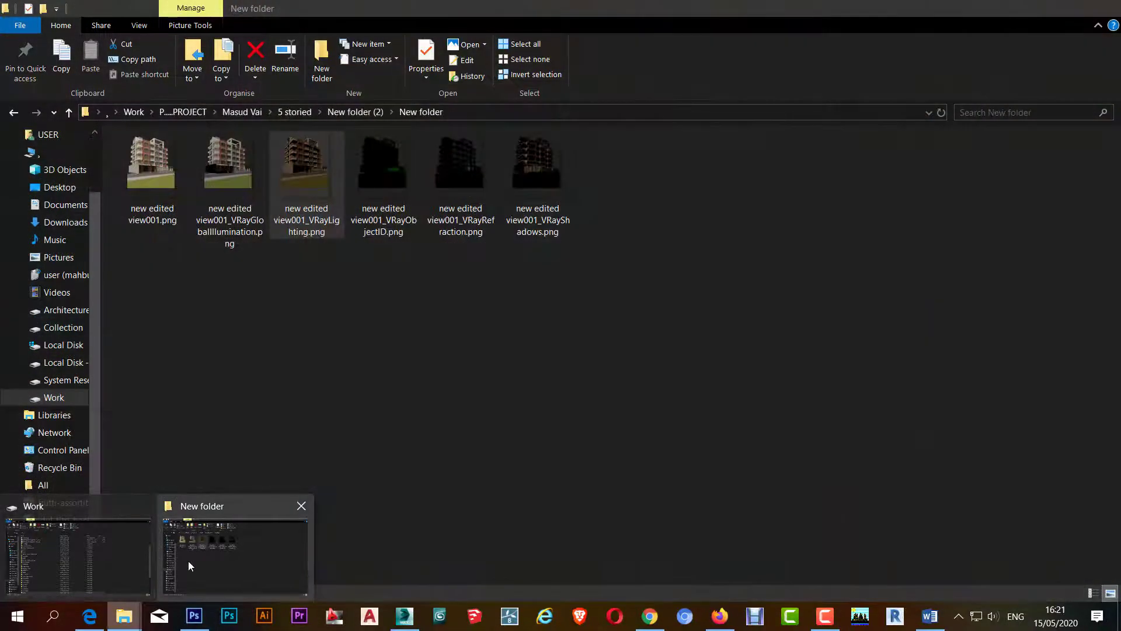
# Preview the ObjectID and Refraction passes in Photos, then open VRayRefraction in Photoshop
pyautogui.click(188, 561)
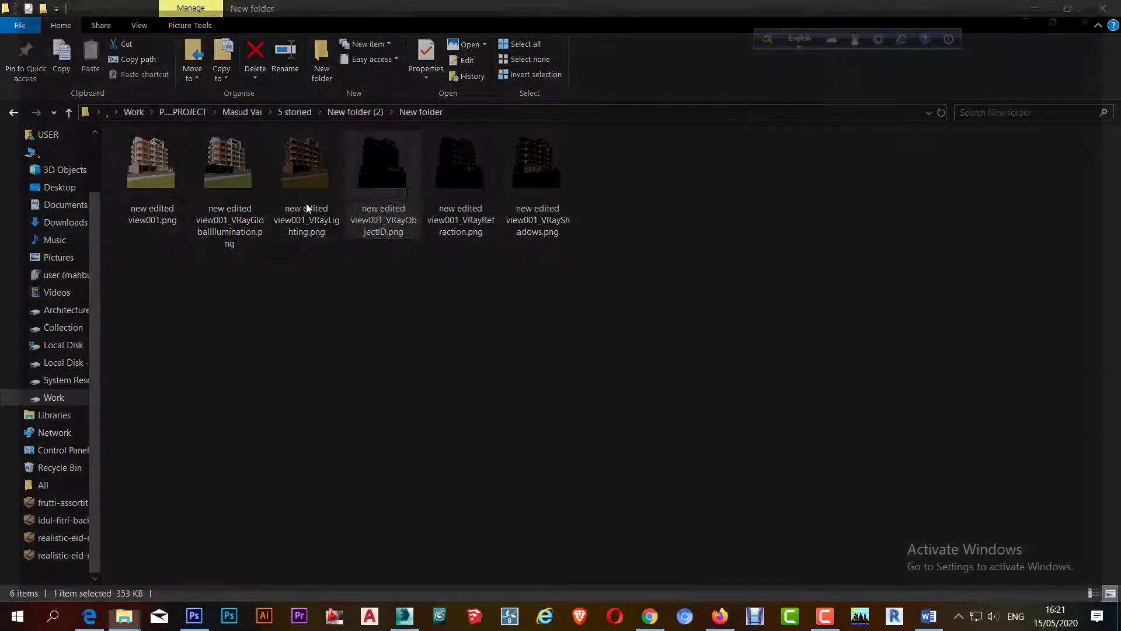
pyautogui.press('Return')
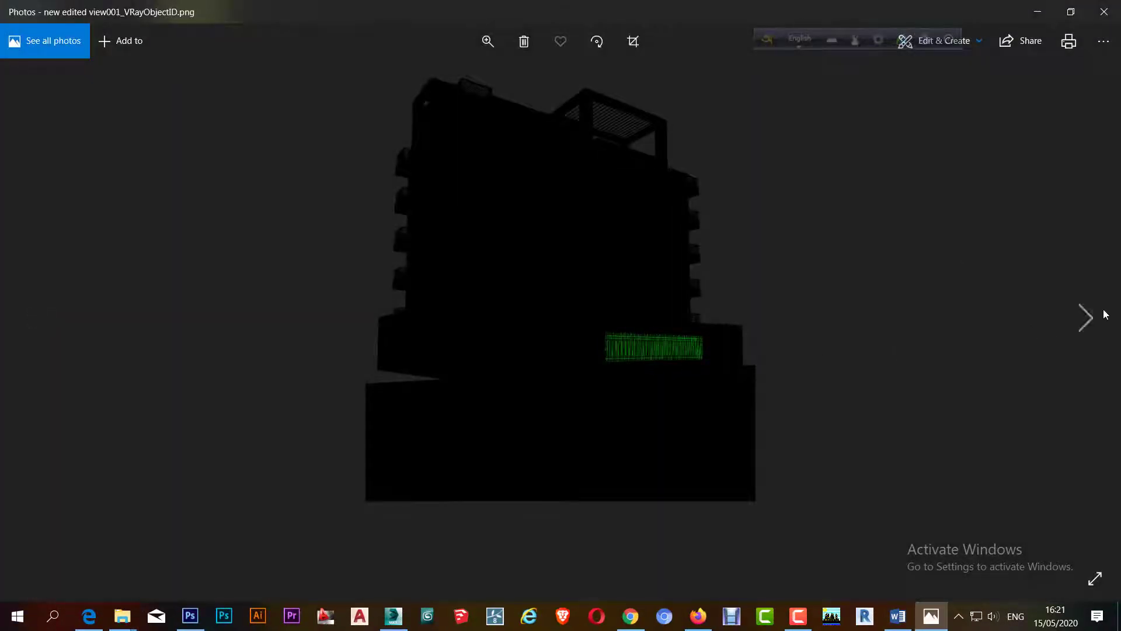
pyautogui.click(1088, 317)
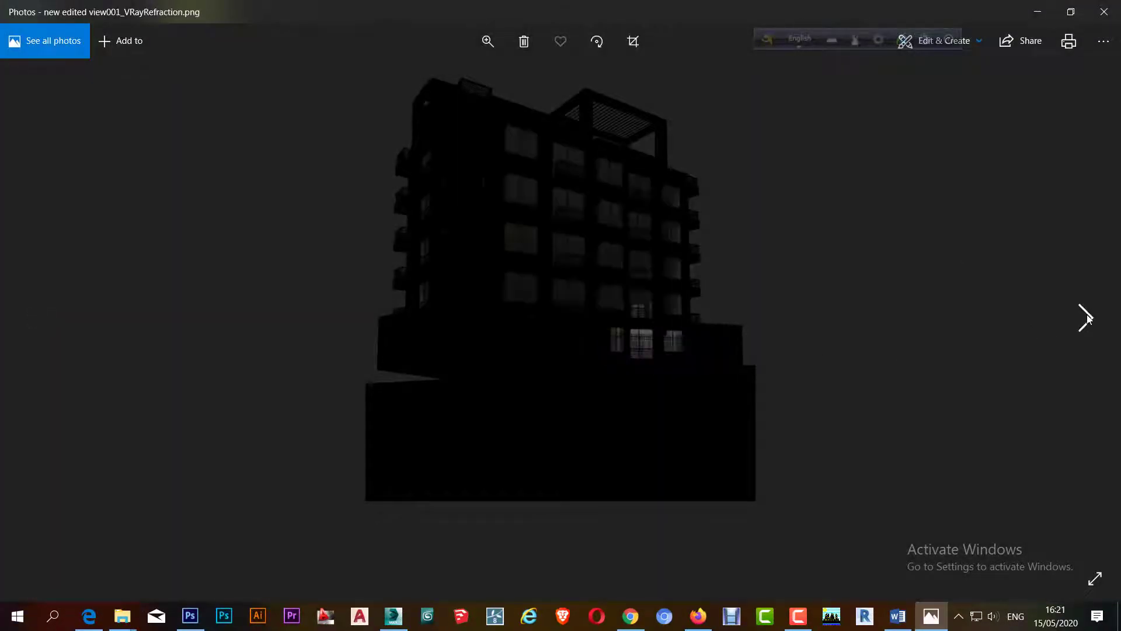
pyautogui.click(1103, 10)
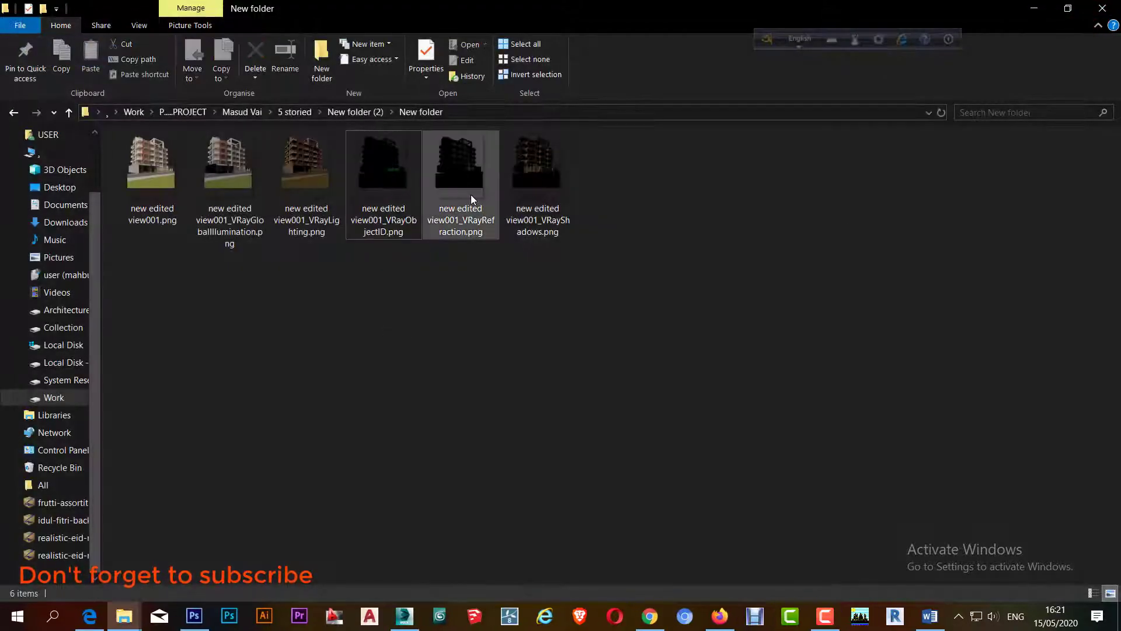
pyautogui.moveTo(471, 194)
pyautogui.mouseDown()
pyautogui.moveTo(540, 410)
pyautogui.moveTo(197, 605)
pyautogui.mouseUp()
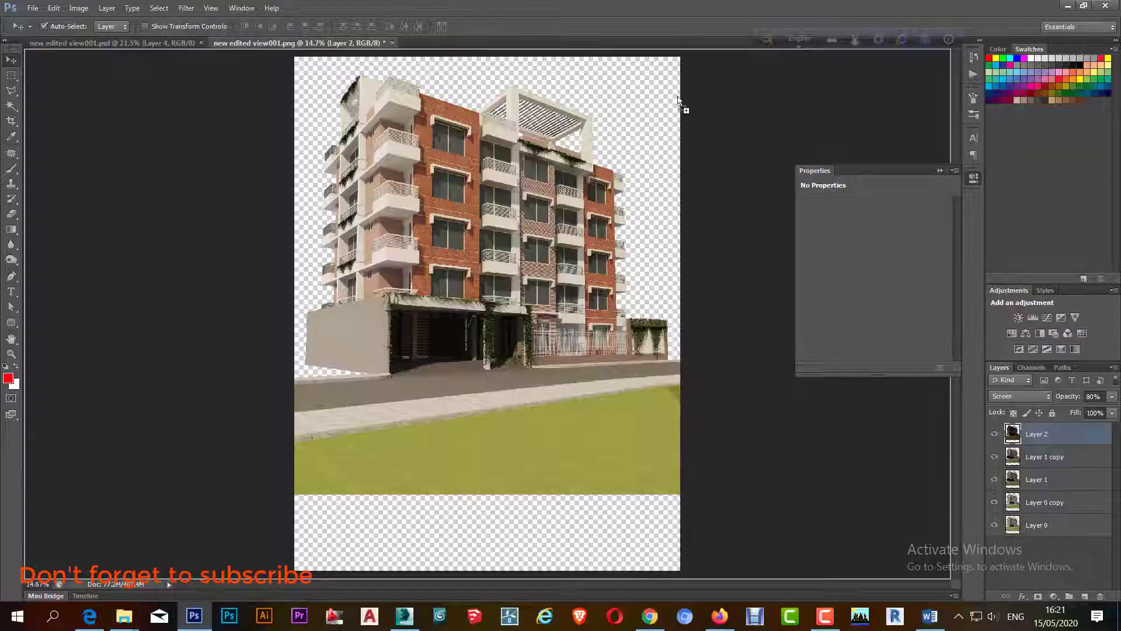
pyautogui.moveTo(197, 605); pyautogui.dragTo(674, 39)
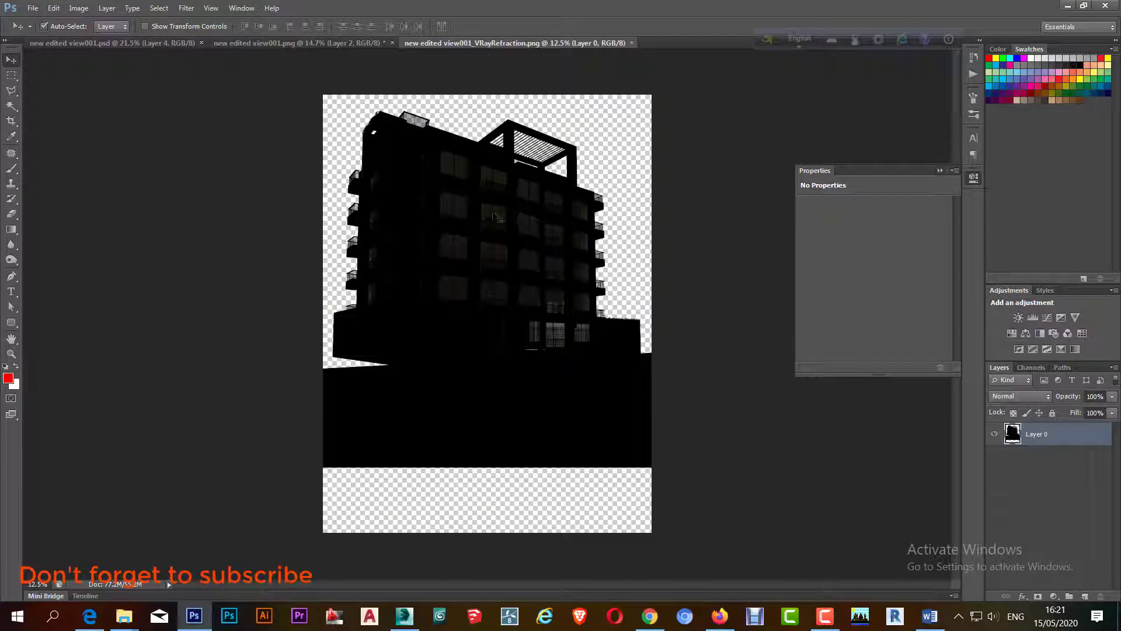
# Move the refraction layer into view001.png, blend it in Screen, and close its source document
pyautogui.moveTo(498, 225)
pyautogui.mouseDown()
pyautogui.moveTo(261, 52)
pyautogui.moveTo(466, 521)
pyautogui.mouseUp()
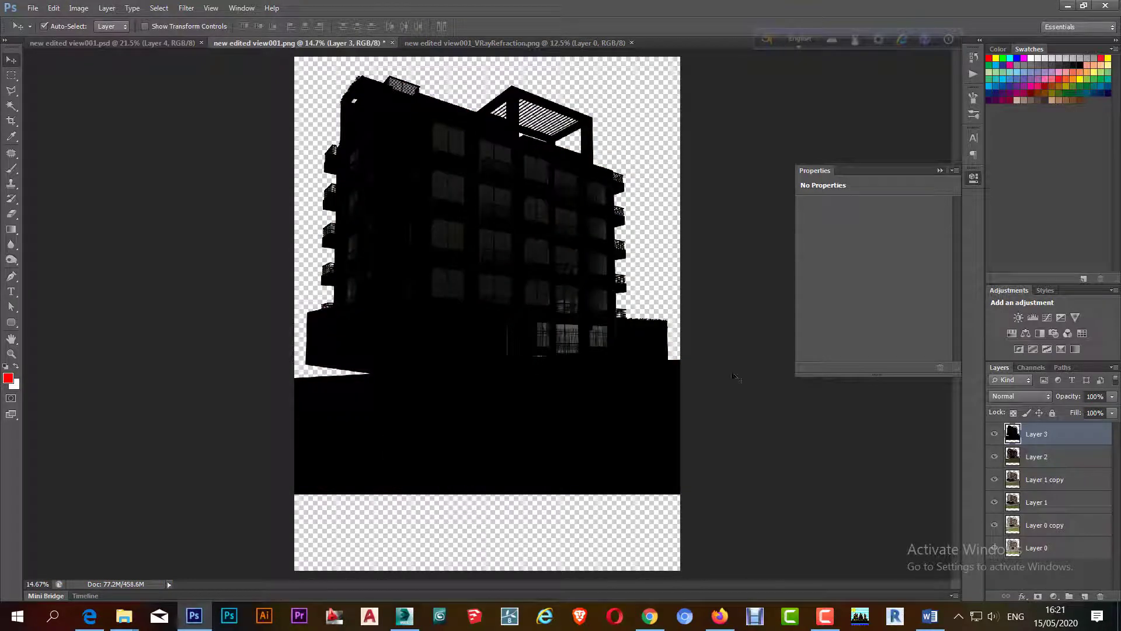
pyautogui.click(1019, 396)
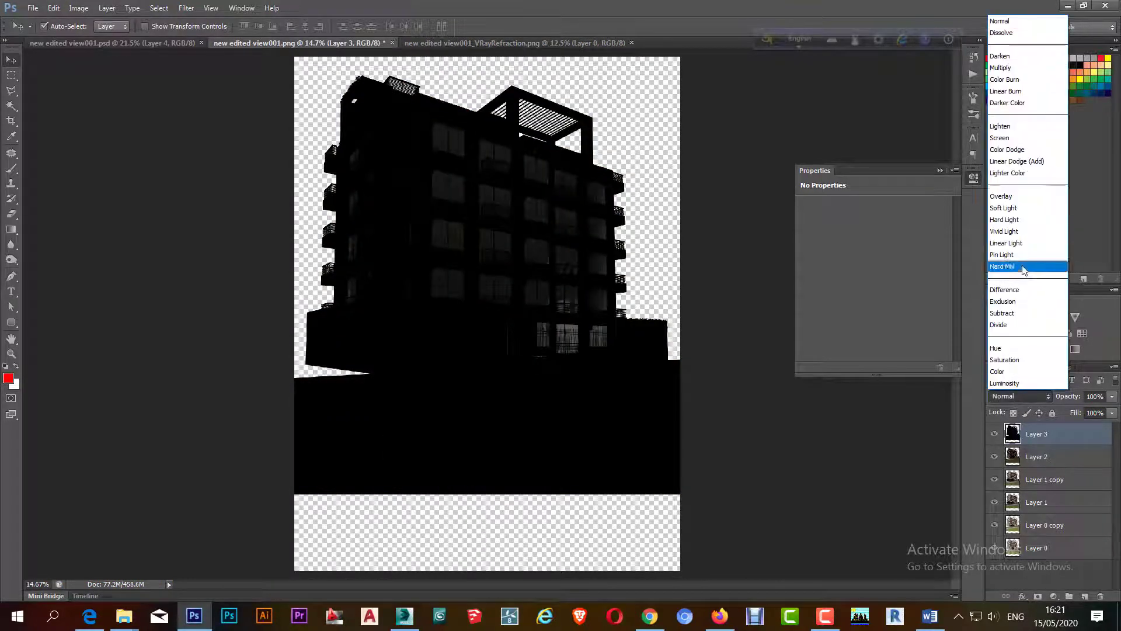
pyautogui.click(1025, 141)
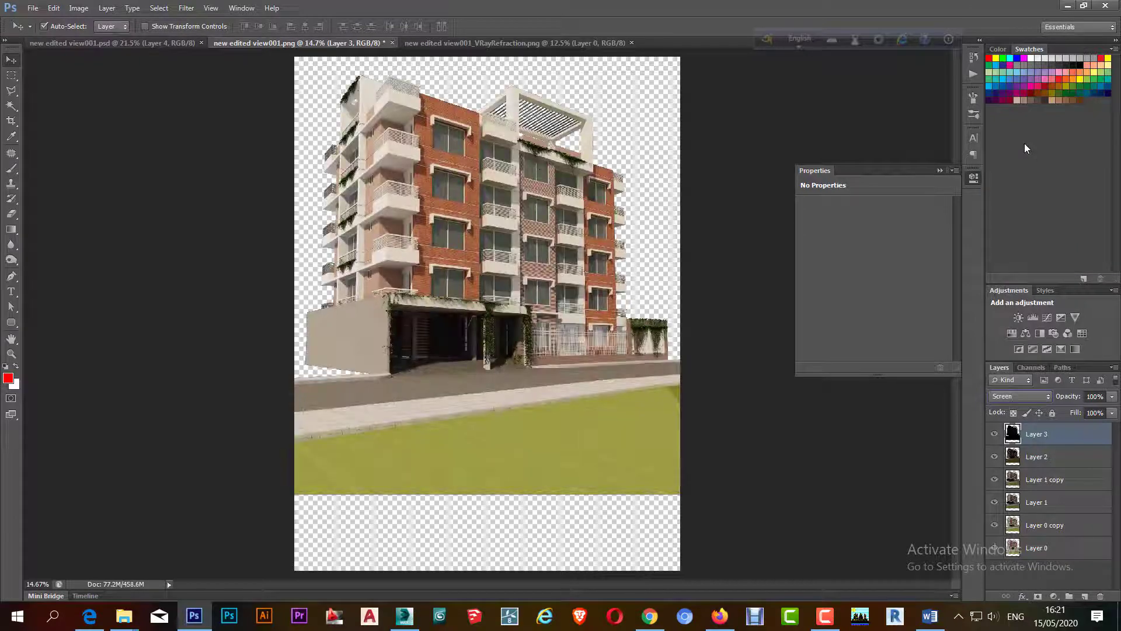
pyautogui.click(996, 434)
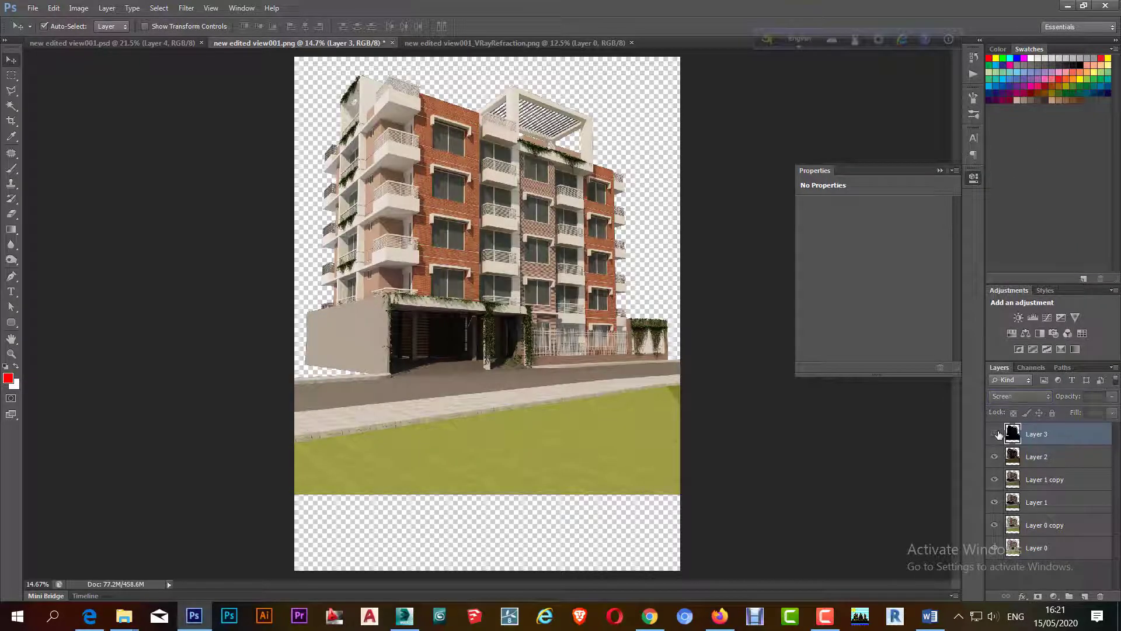
pyautogui.click(996, 434)
pyautogui.click(996, 434)
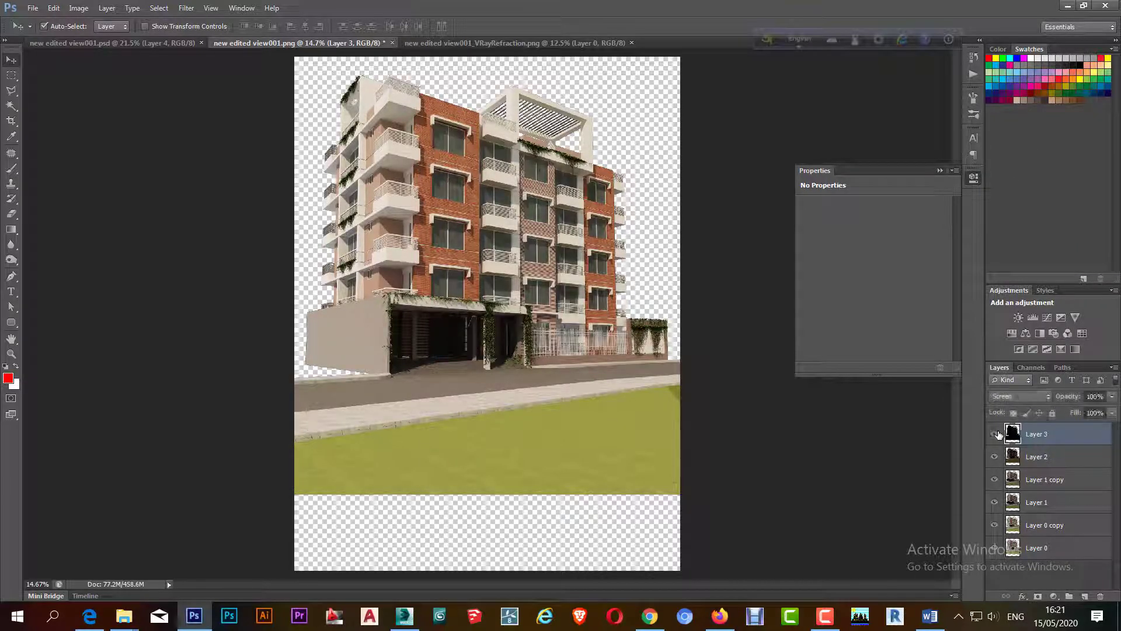
pyautogui.click(537, 44)
pyautogui.click(631, 43)
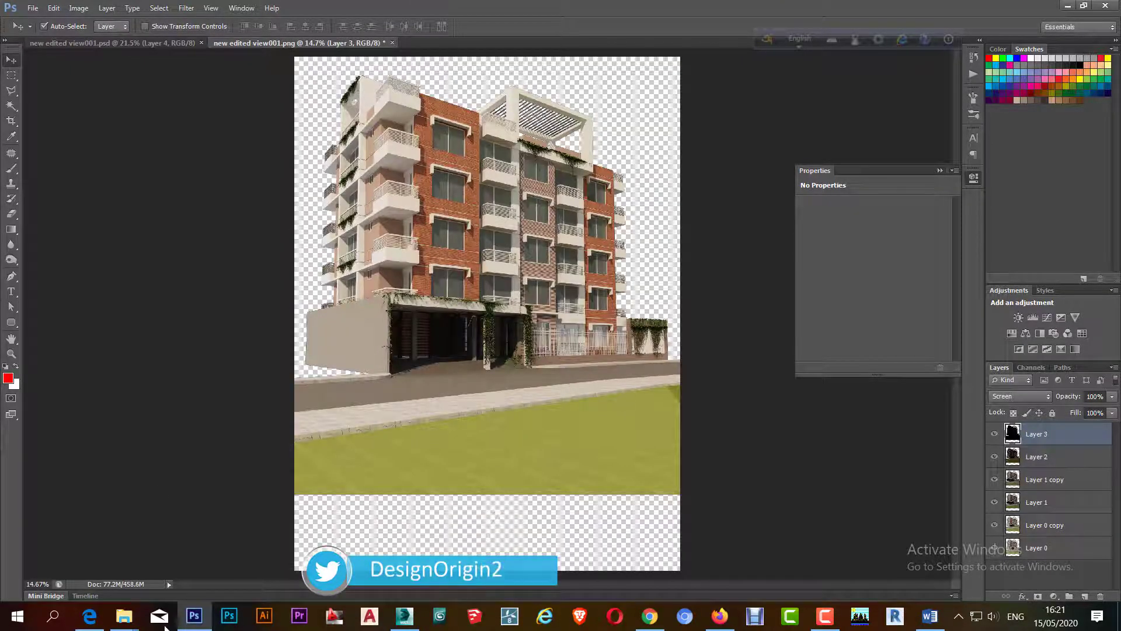
# Bring the VRayShadows render into Photoshop and return to the building document
pyautogui.moveTo(124, 617)
pyautogui.click(238, 561)
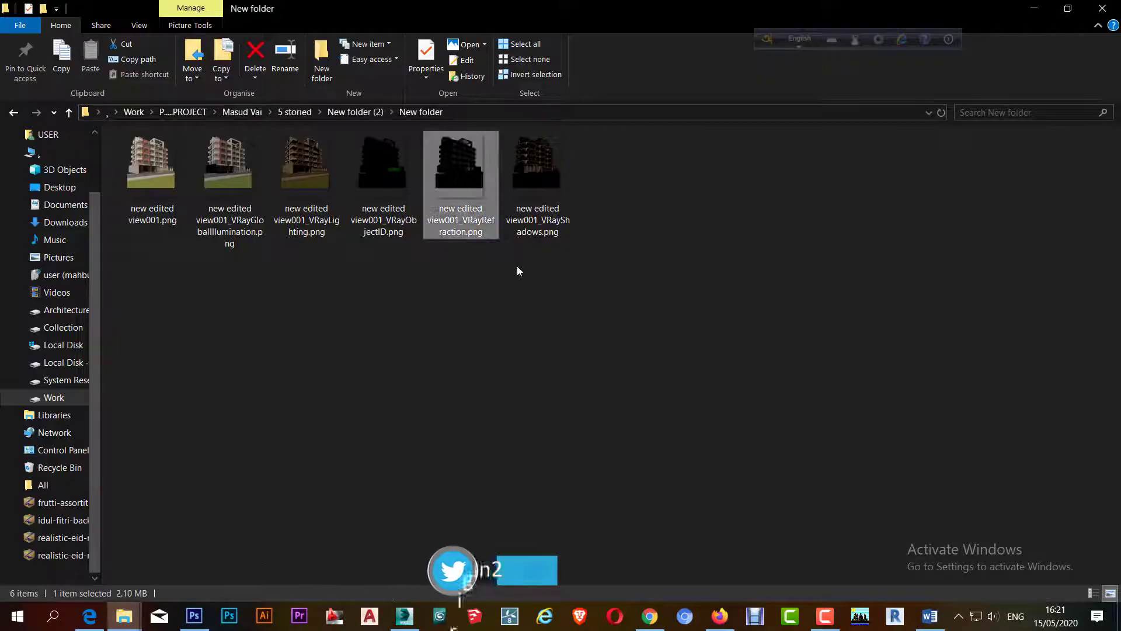
pyautogui.moveTo(543, 185)
pyautogui.mouseDown()
pyautogui.moveTo(395, 457)
pyautogui.moveTo(198, 618)
pyautogui.moveTo(605, 40)
pyautogui.mouseUp()
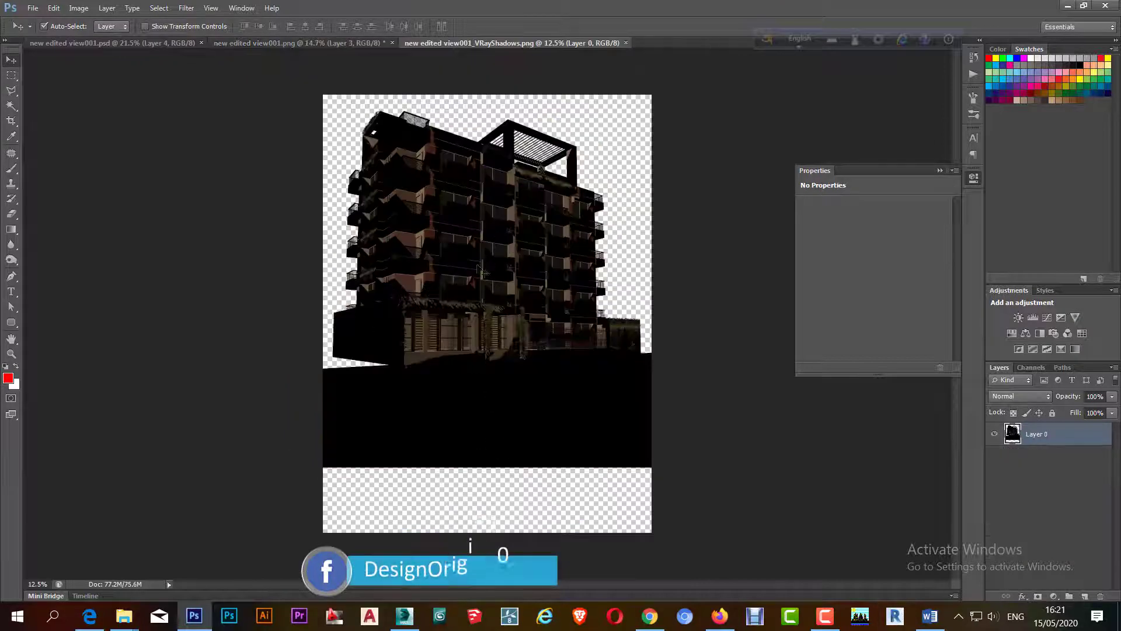
pyautogui.click(326, 44)
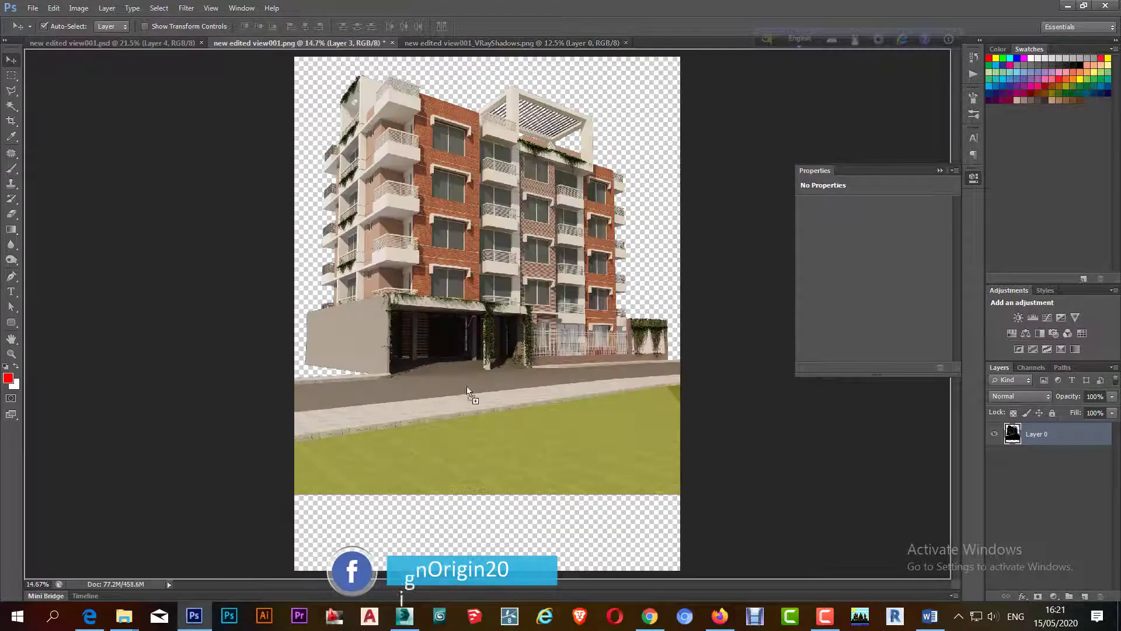
# Set the shadows layer to Screen and toggle its visibility to compare
pyautogui.click(1021, 397)
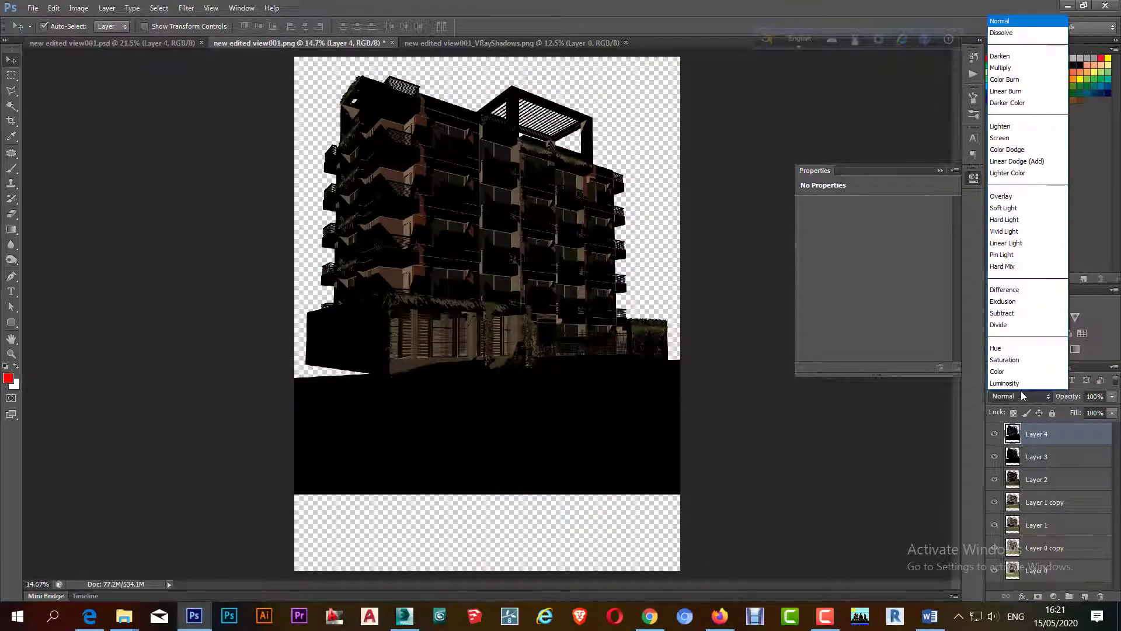
pyautogui.click(1041, 139)
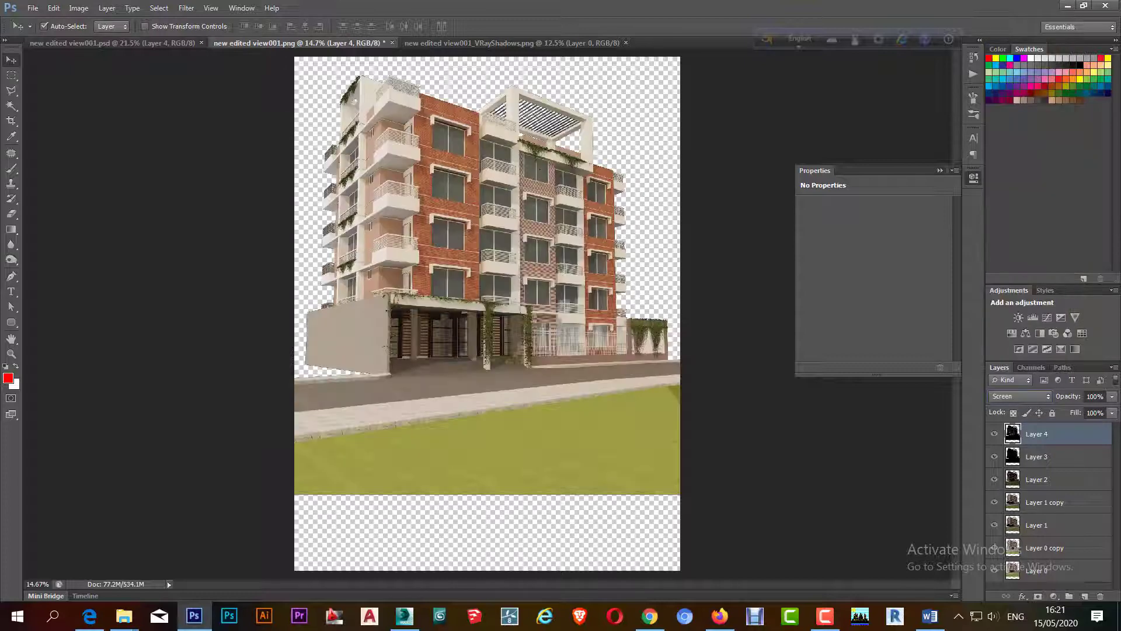
pyautogui.click(441, 251)
pyautogui.click(478, 261)
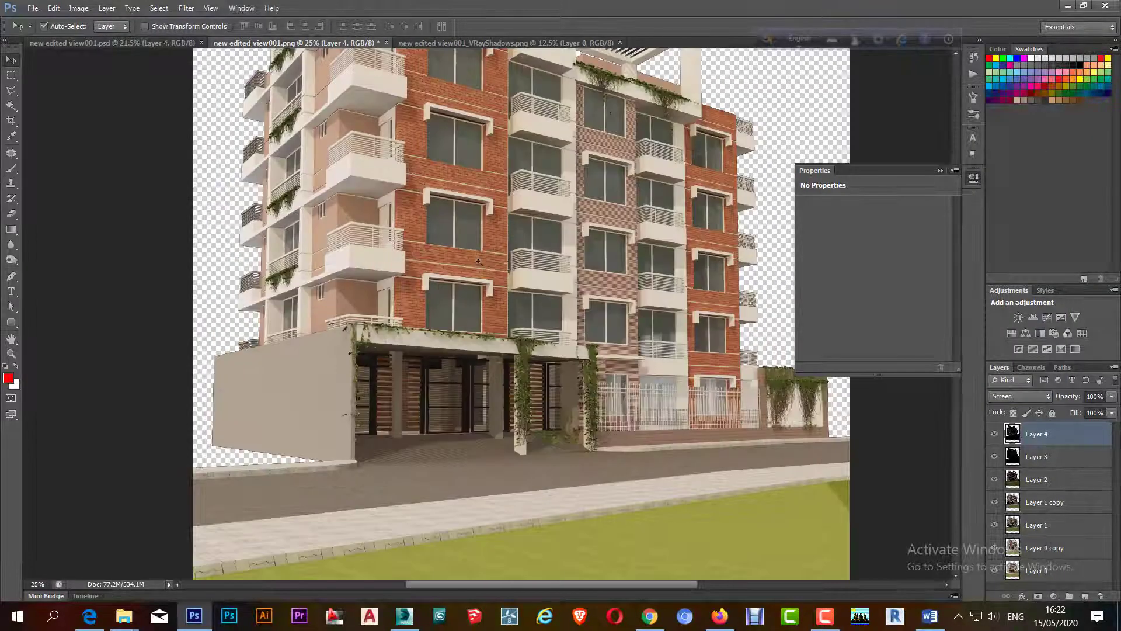
pyautogui.click(994, 434)
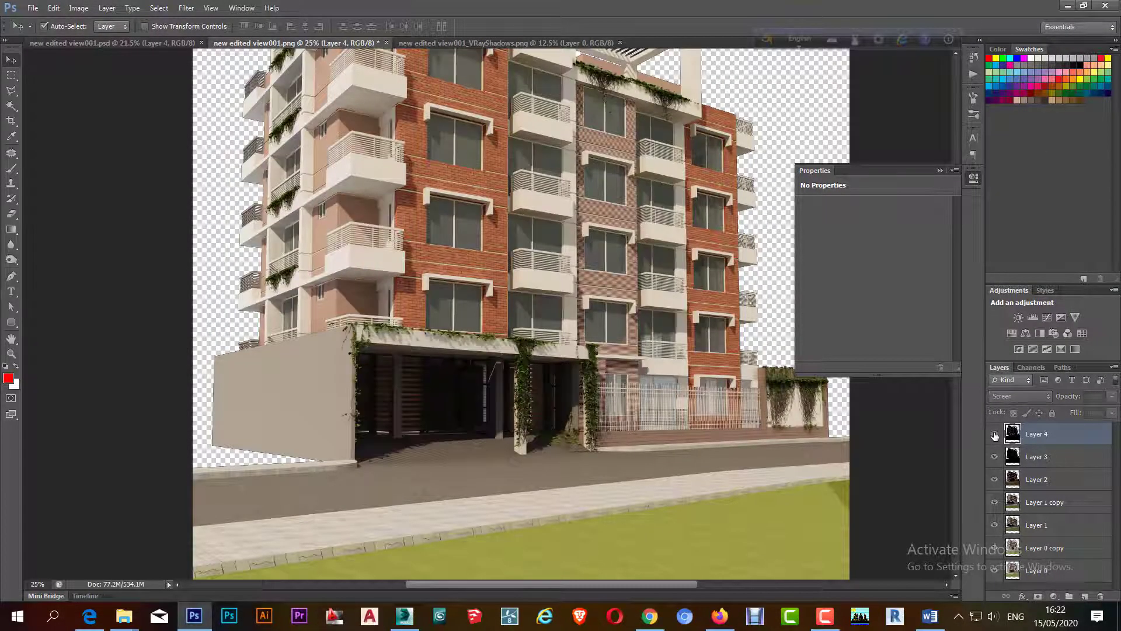
pyautogui.click(995, 435)
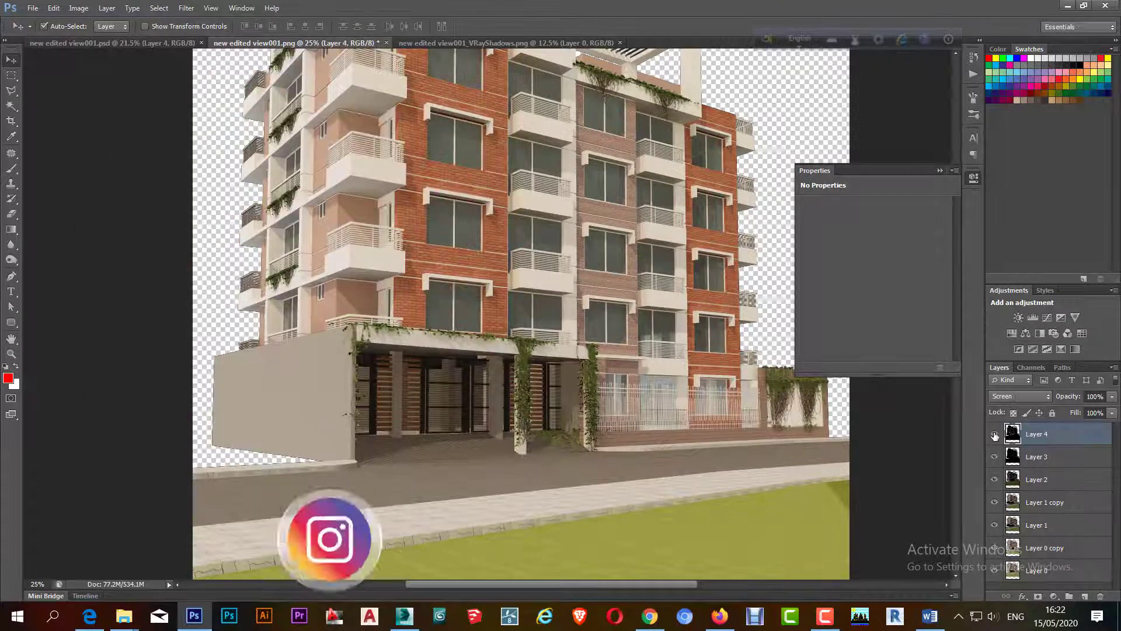
# Lower the shadows layer opacity to 40% and close the VRayShadows document
pyautogui.click(1096, 397)
pyautogui.write('4')
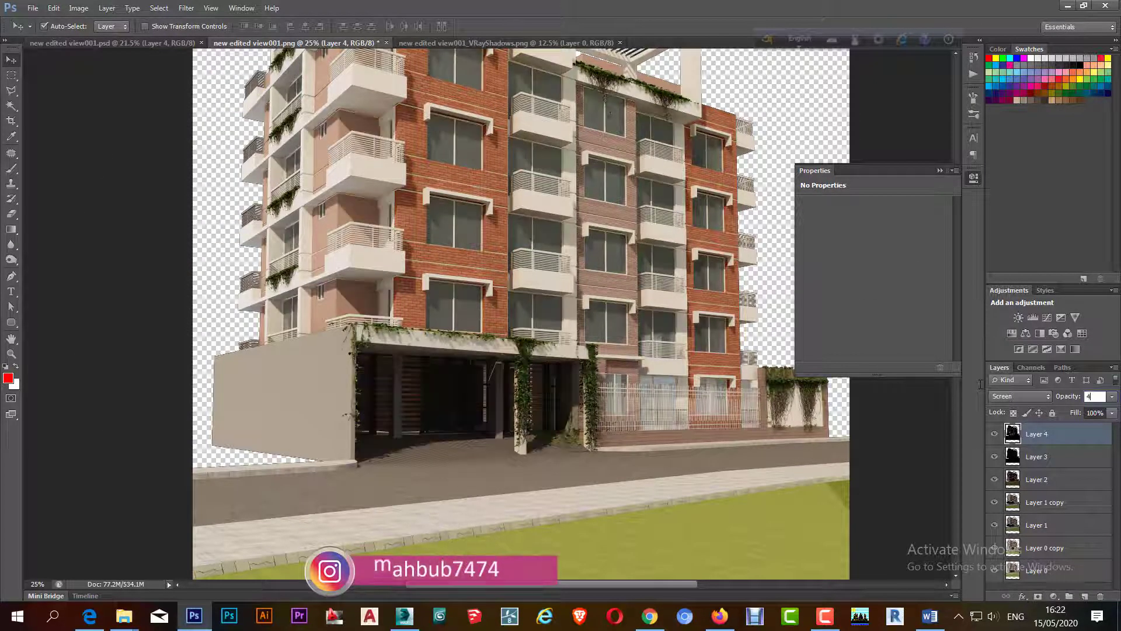
pyautogui.write('0')
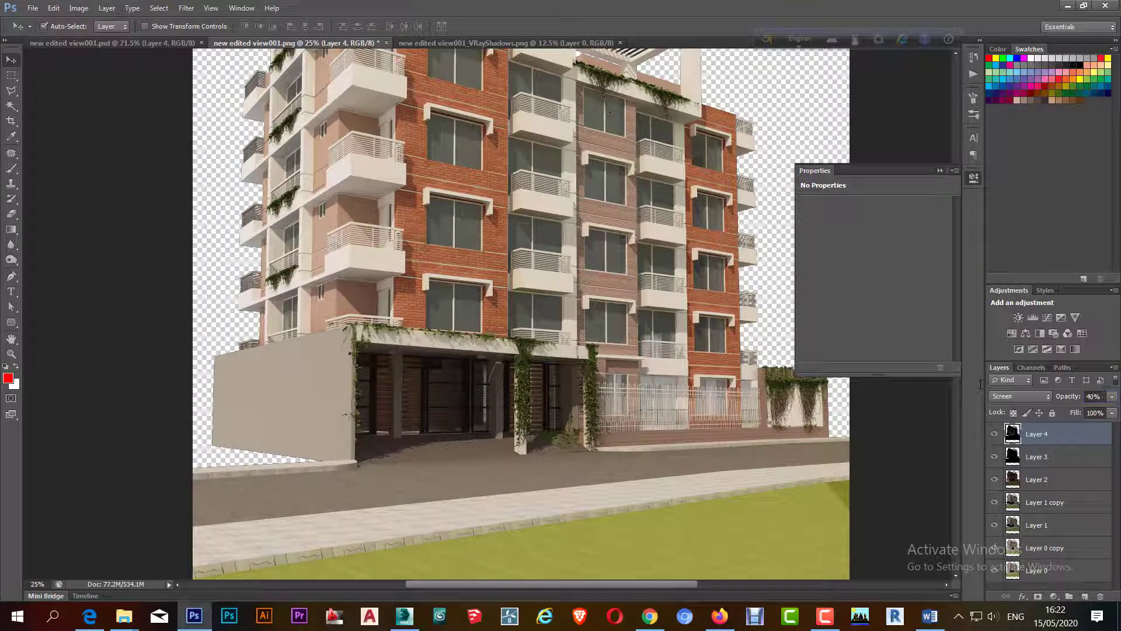
pyautogui.scroll(-1, 433, 345)
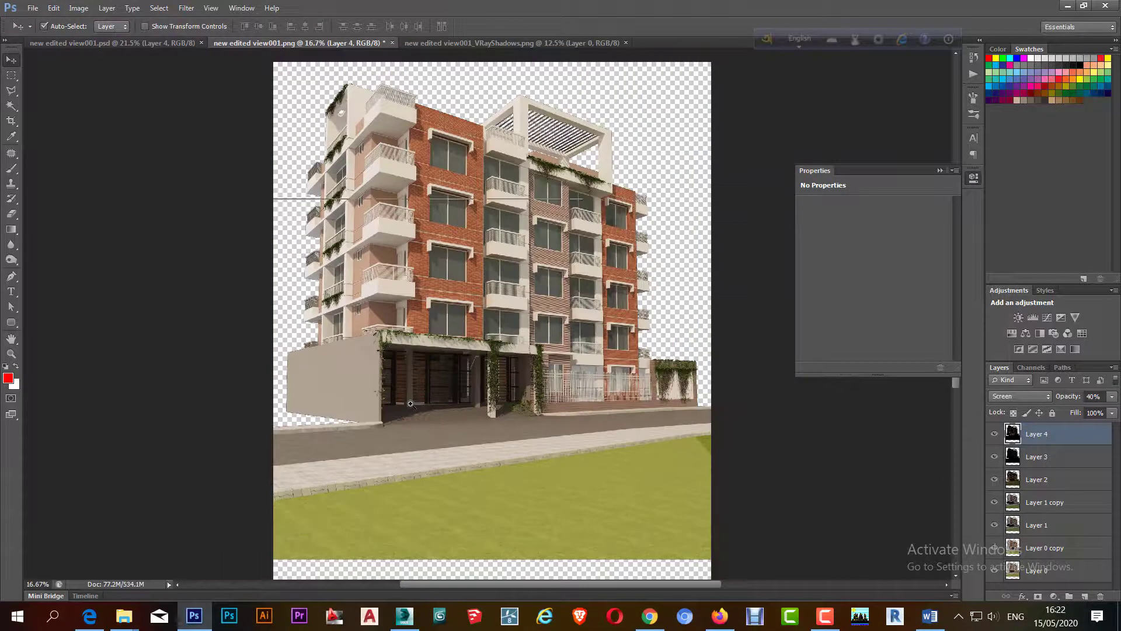
pyautogui.scroll(1, 427, 374)
pyautogui.scroll(1, 415, 403)
pyautogui.scroll(-1, 415, 403)
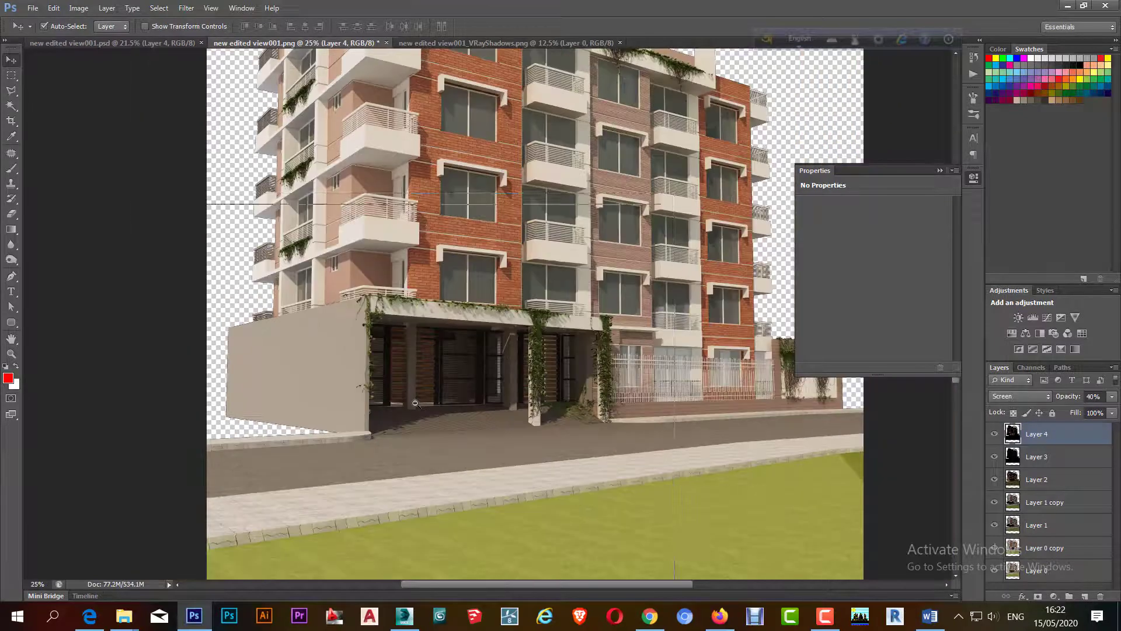
pyautogui.scroll(-1, 415, 403)
pyautogui.scroll(-1, 415, 403)
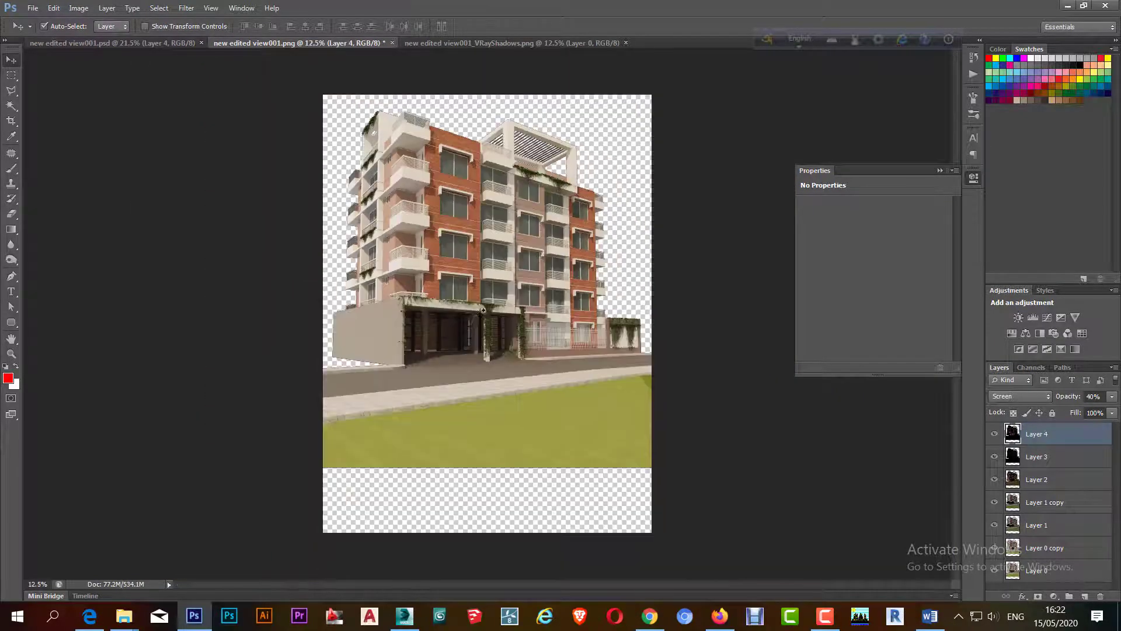
pyautogui.scroll(1, 494, 279)
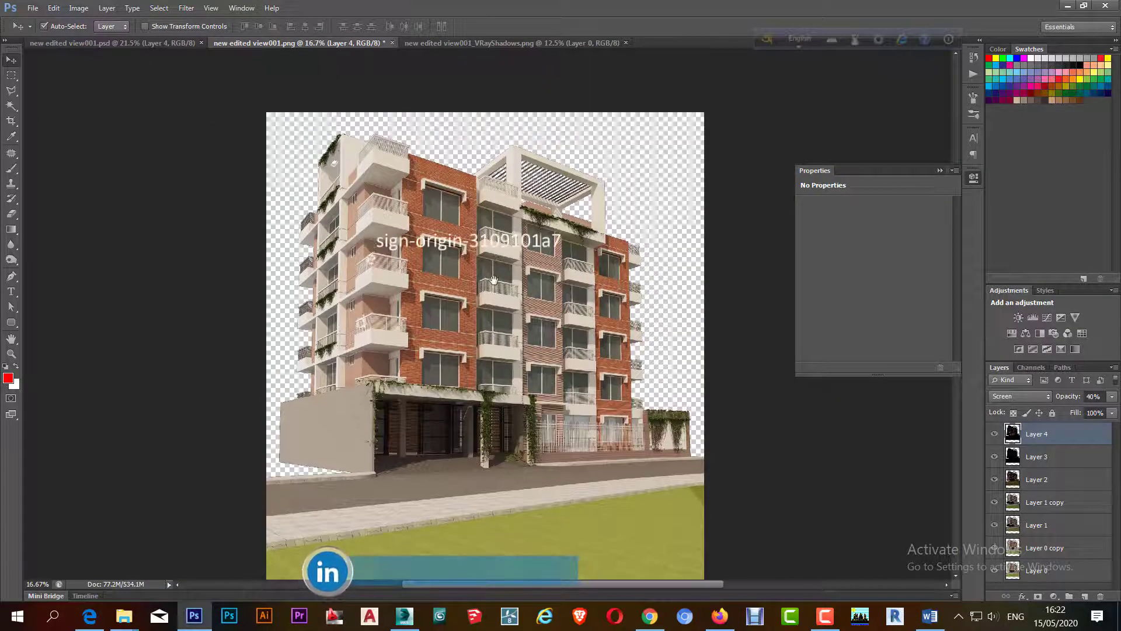
pyautogui.scroll(-1, 494, 280)
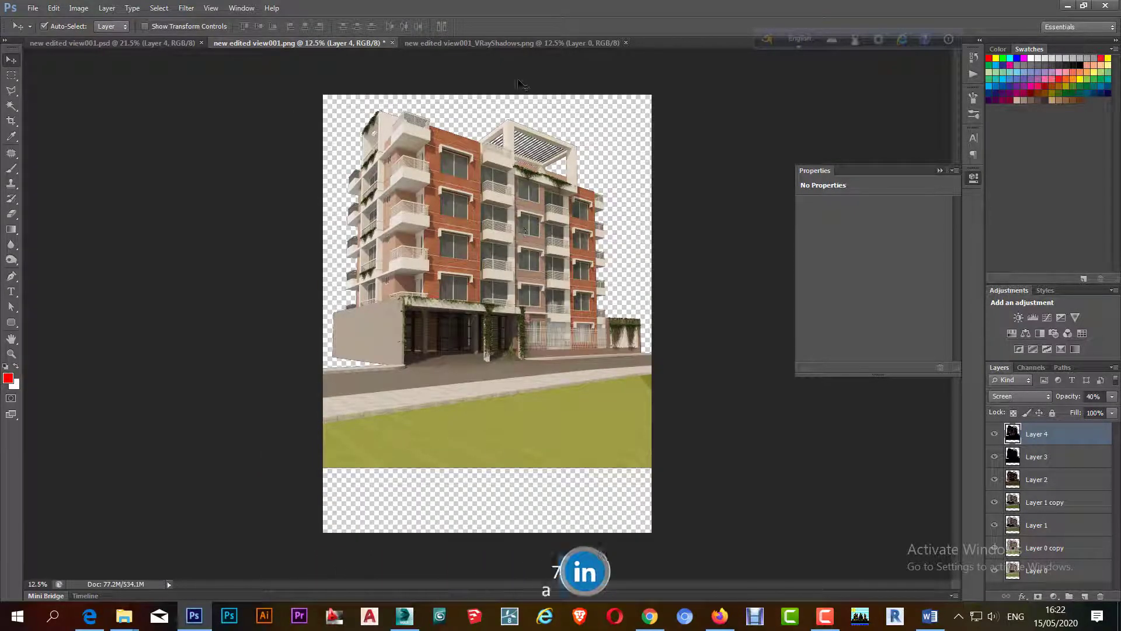
pyautogui.click(626, 43)
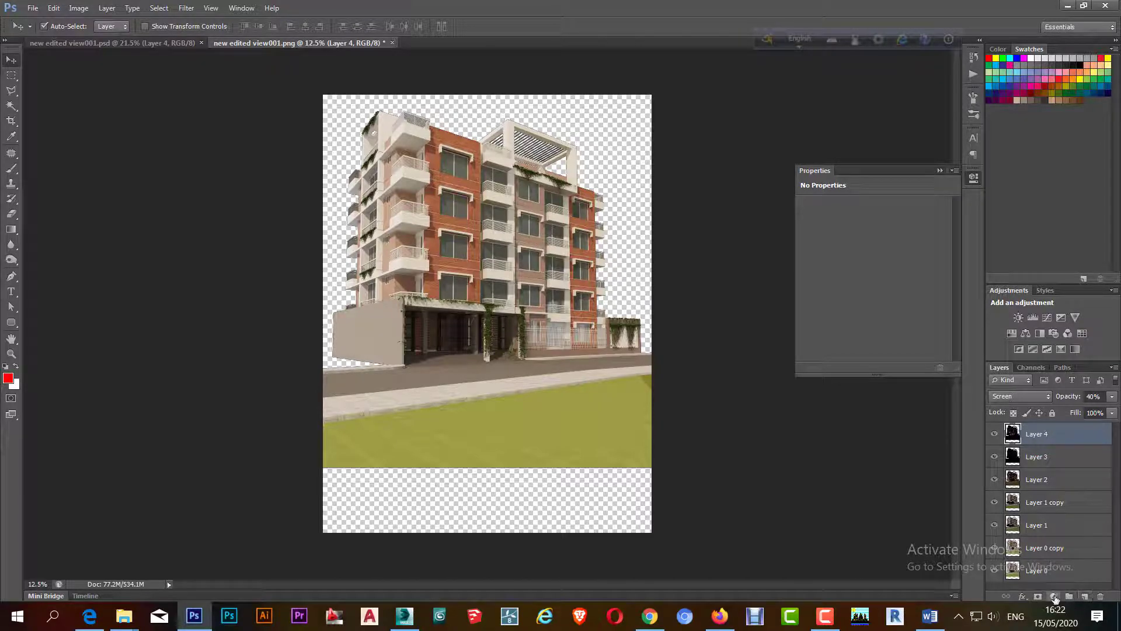
# Add a Levels adjustment layer that brightens the image by lowering the white point
pyautogui.click(1055, 597)
pyautogui.click(1044, 381)
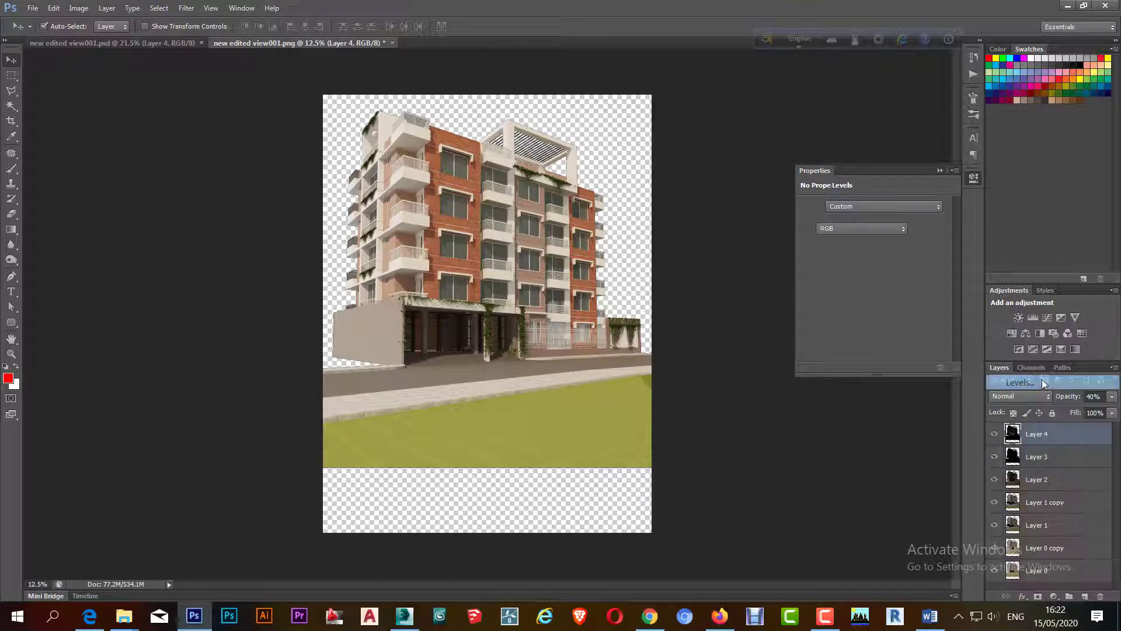
pyautogui.moveTo(947, 291); pyautogui.dragTo(938, 291)
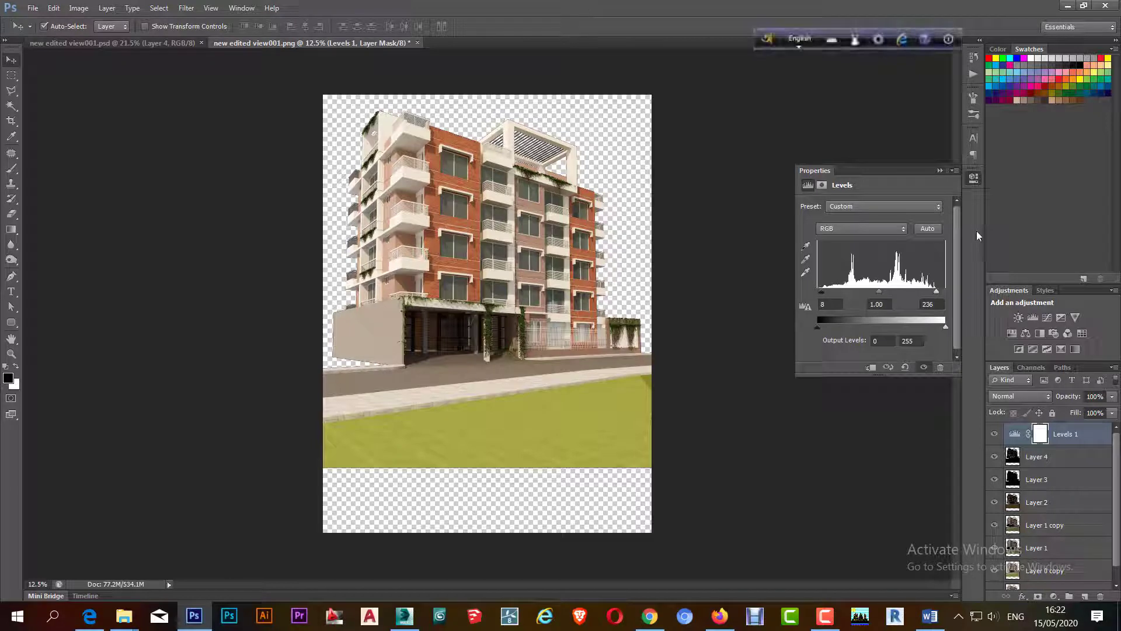
pyautogui.click(939, 171)
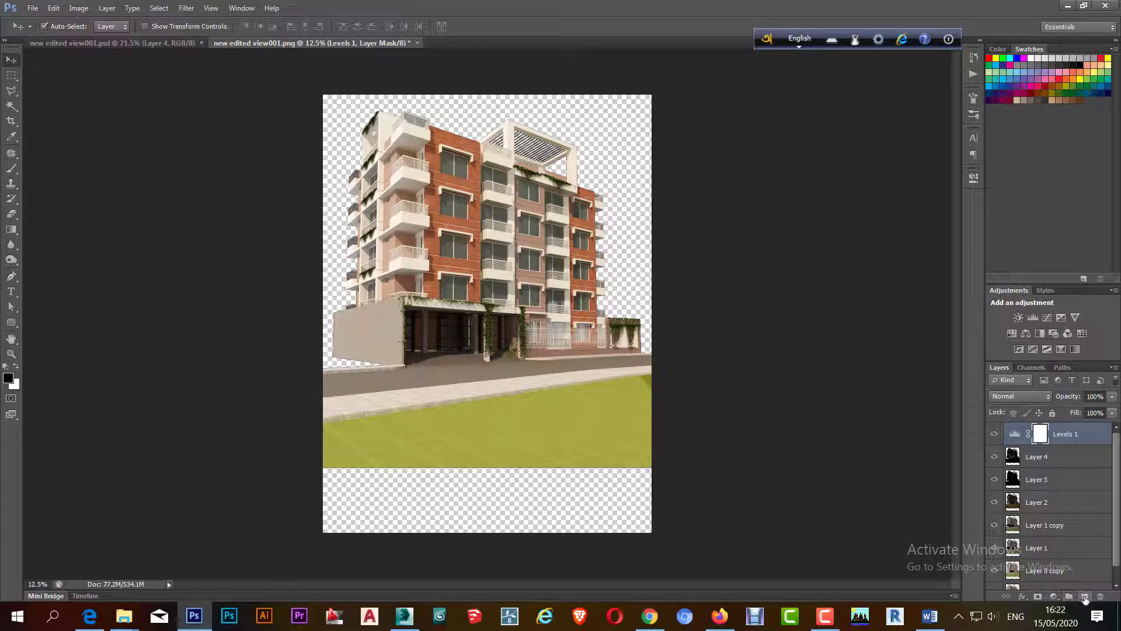
# Undo a stray empty layer and add a Curves layer with the Linear Contrast (RGB) preset
pyautogui.click(1085, 596)
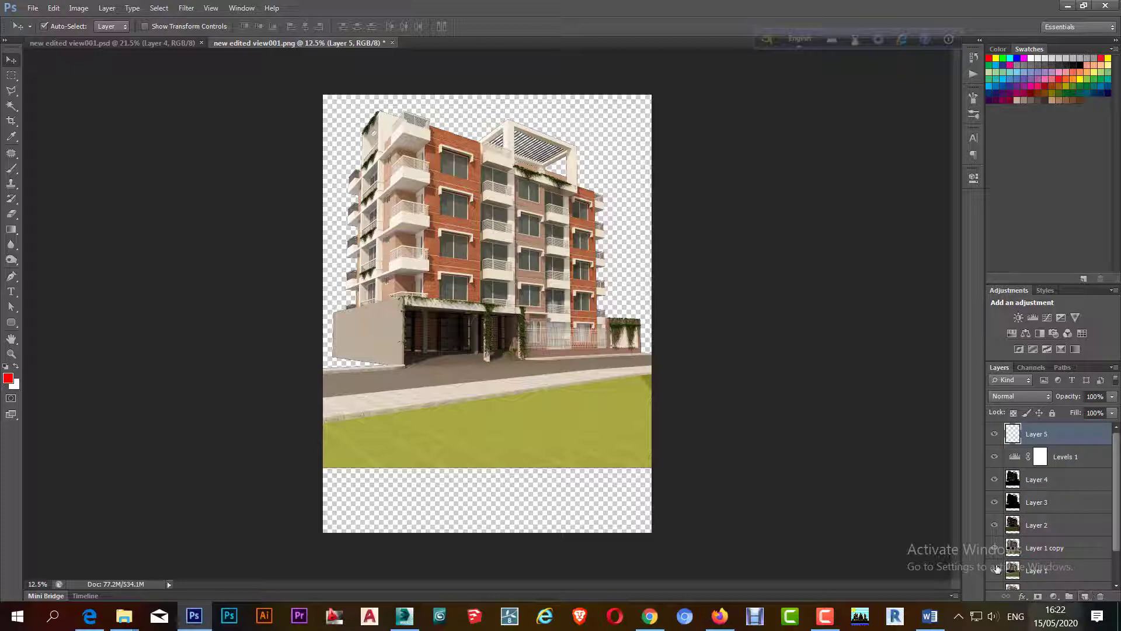
pyautogui.hotkey('ctrl', 'z')
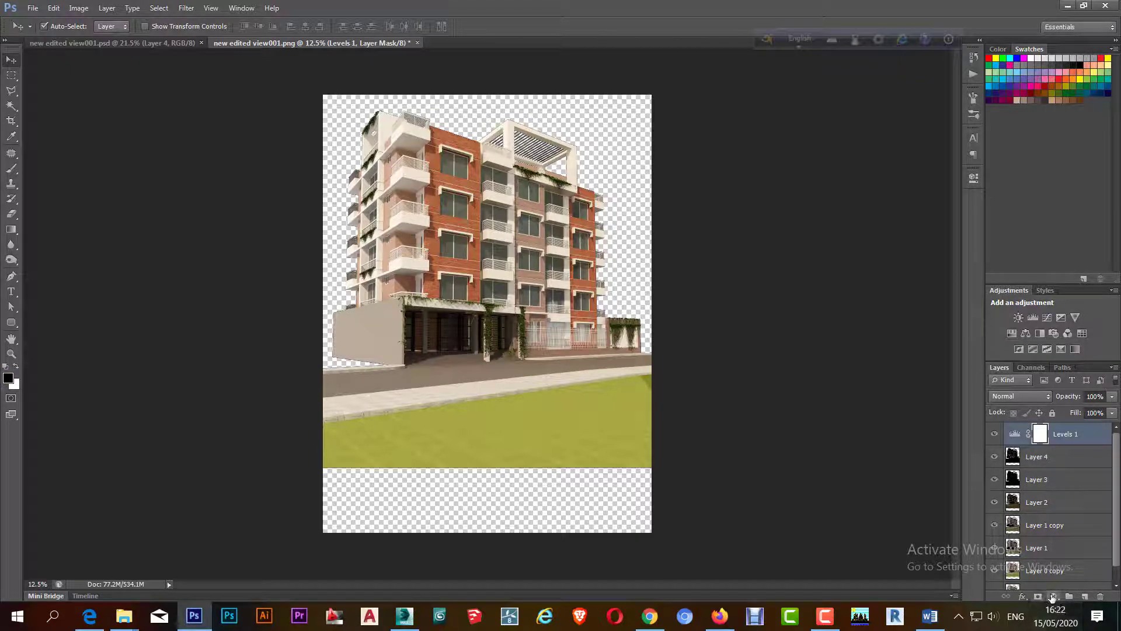
pyautogui.click(1054, 596)
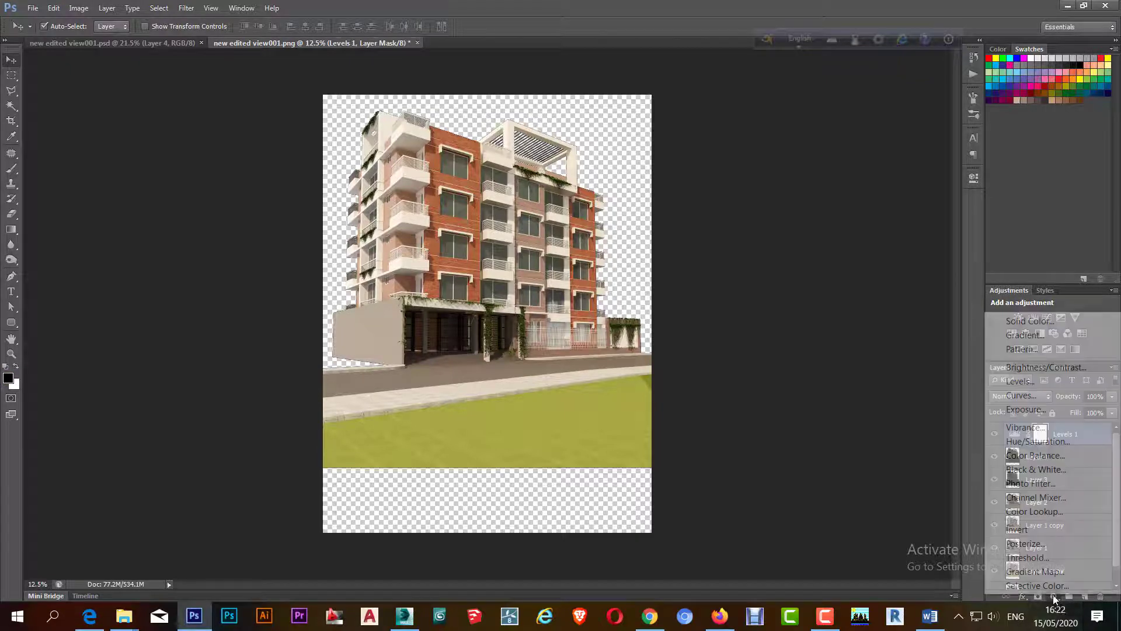
pyautogui.click(1045, 395)
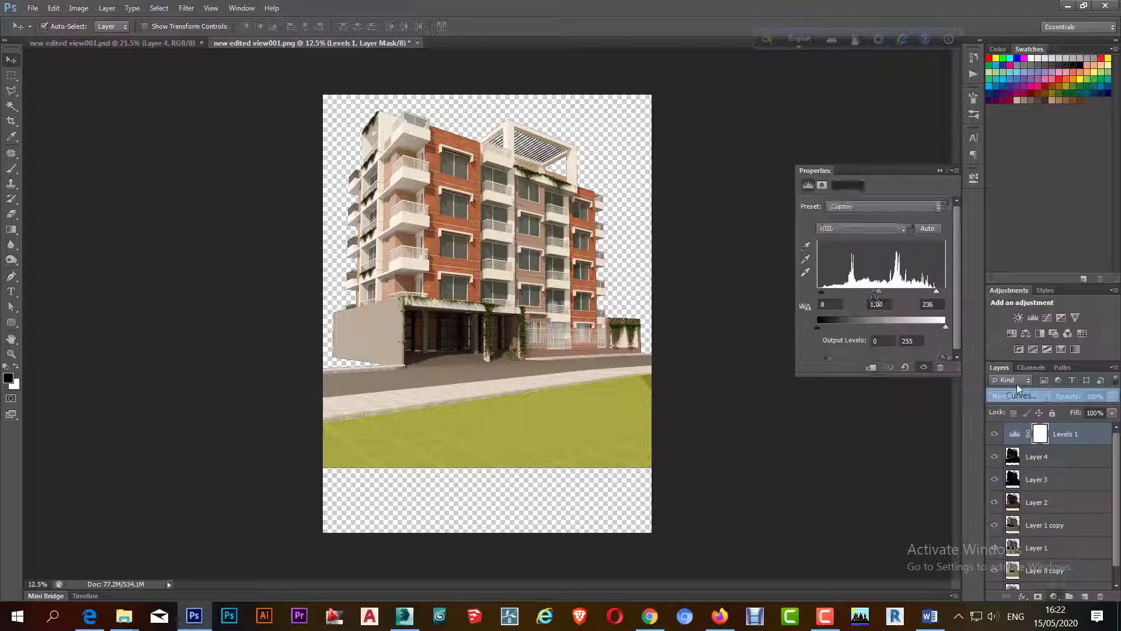
pyautogui.click(872, 209)
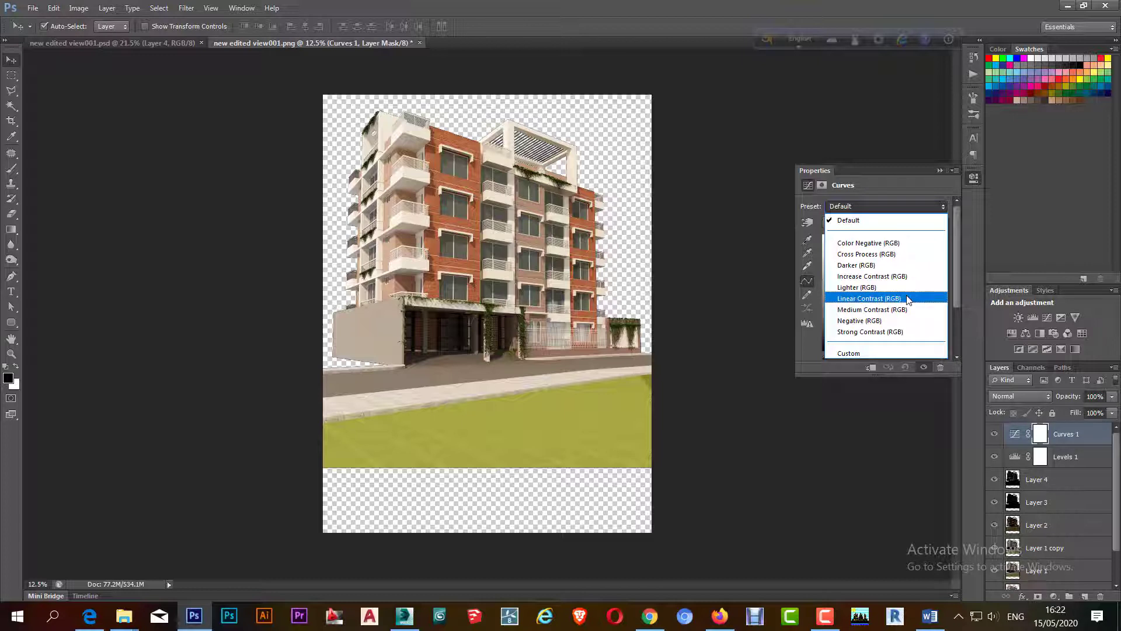
pyautogui.click(908, 298)
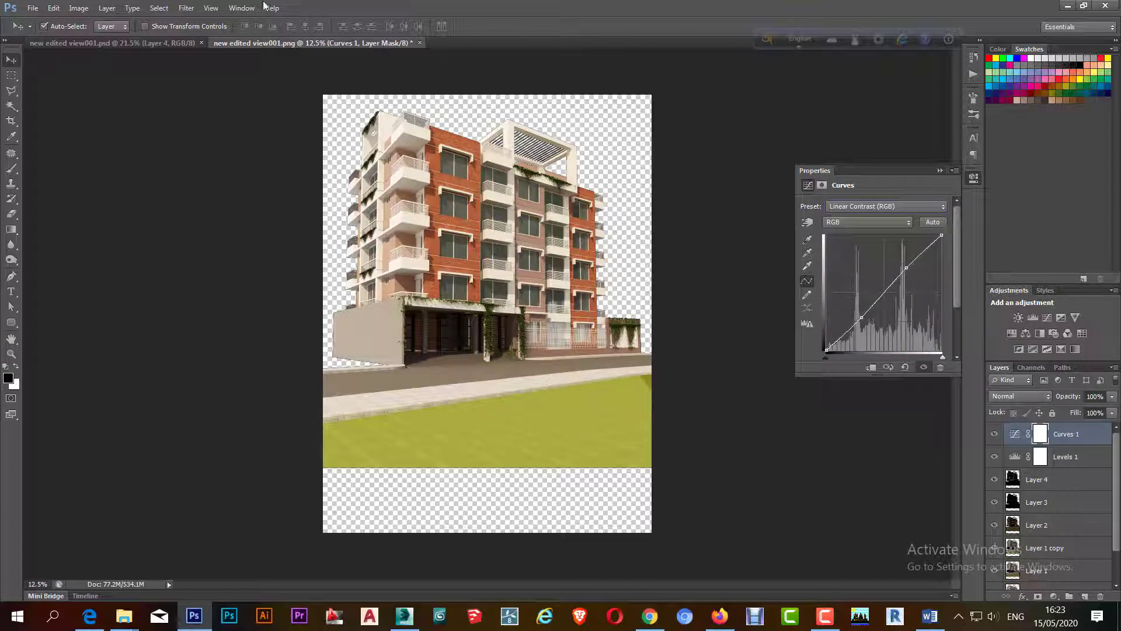
pyautogui.click(1054, 597)
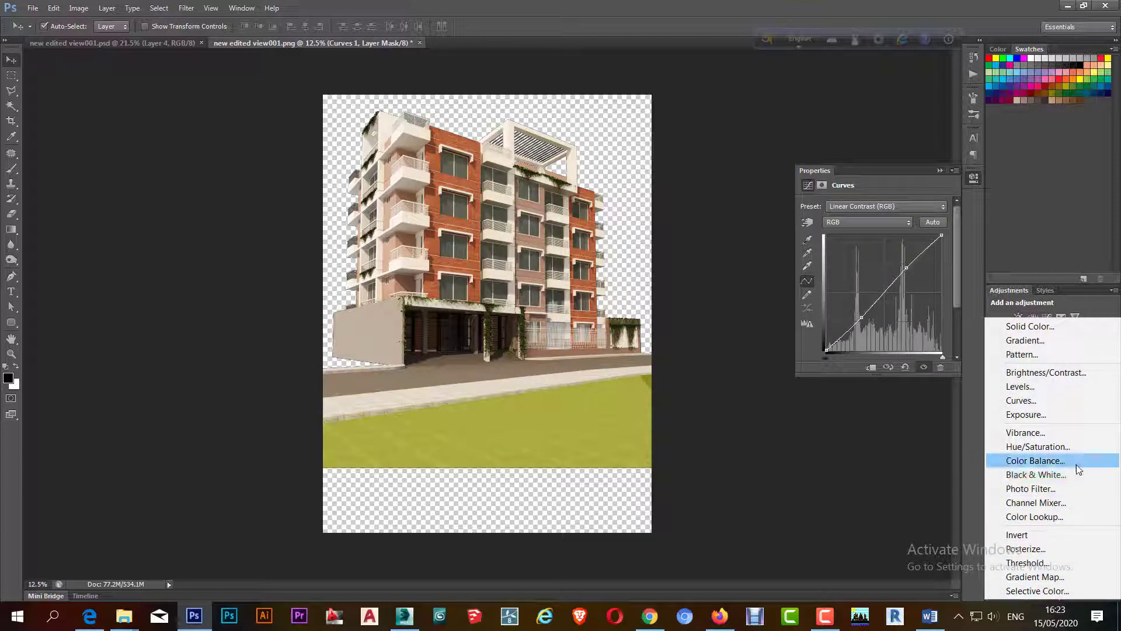
# Add a Brightness/Contrast layer set to Brightness 5 and Contrast -10
pyautogui.click(1078, 374)
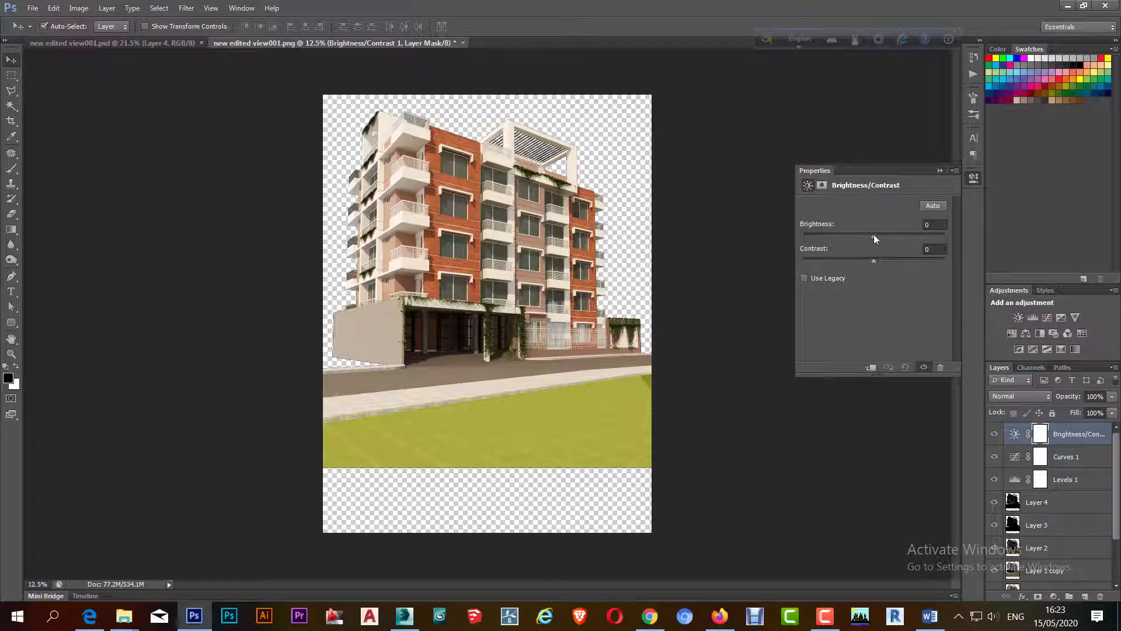
pyautogui.moveTo(874, 237); pyautogui.dragTo(878, 236)
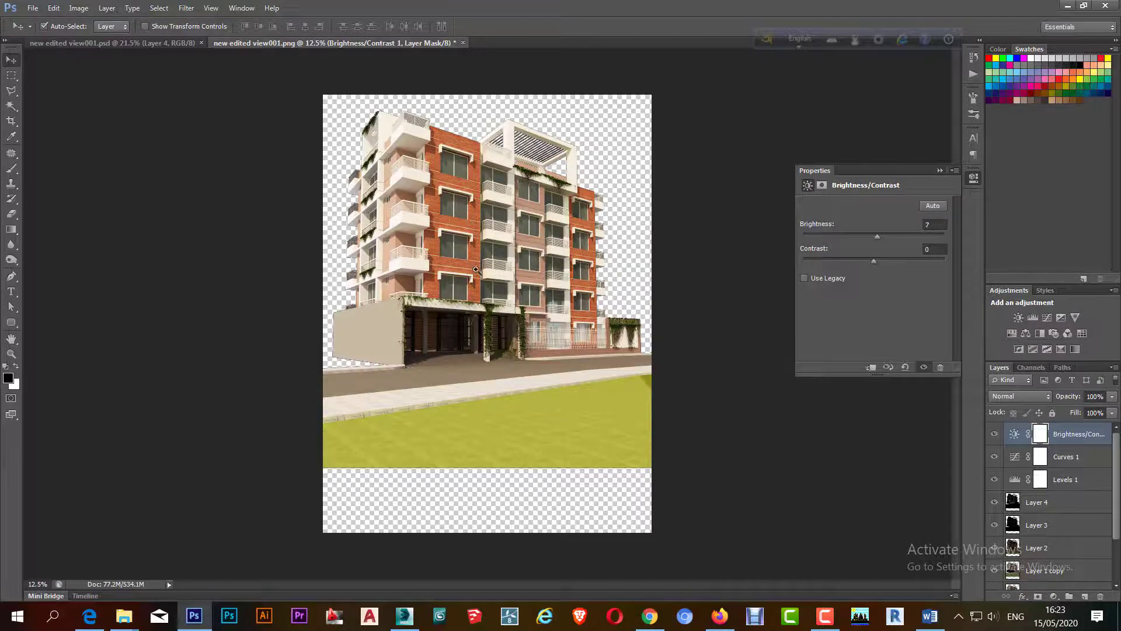
pyautogui.scroll(2, 477, 270)
pyautogui.scroll(1, 508, 289)
pyautogui.scroll(1, 547, 311)
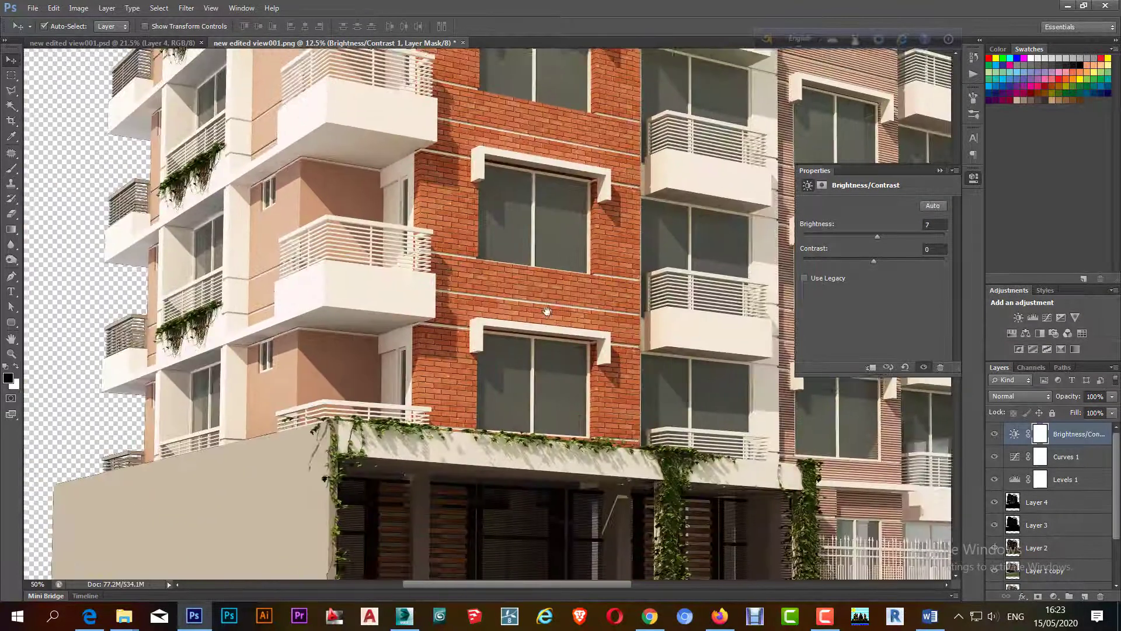
pyautogui.moveTo(547, 311); pyautogui.dragTo(642, 335)
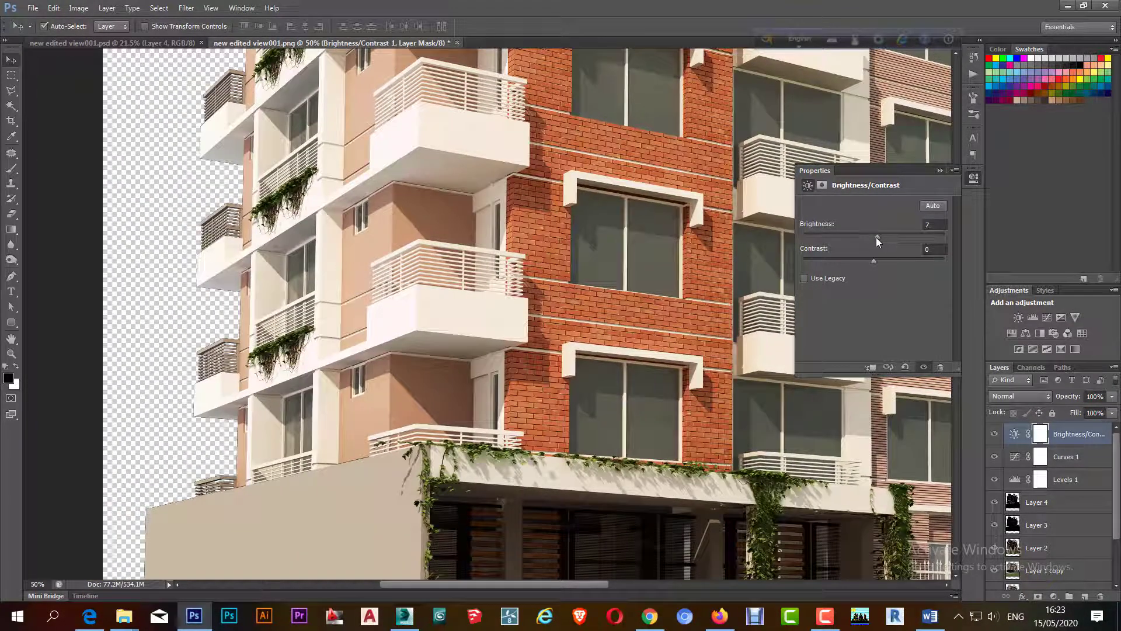
pyautogui.moveTo(872, 261); pyautogui.dragTo(862, 261)
pyautogui.click(1055, 598)
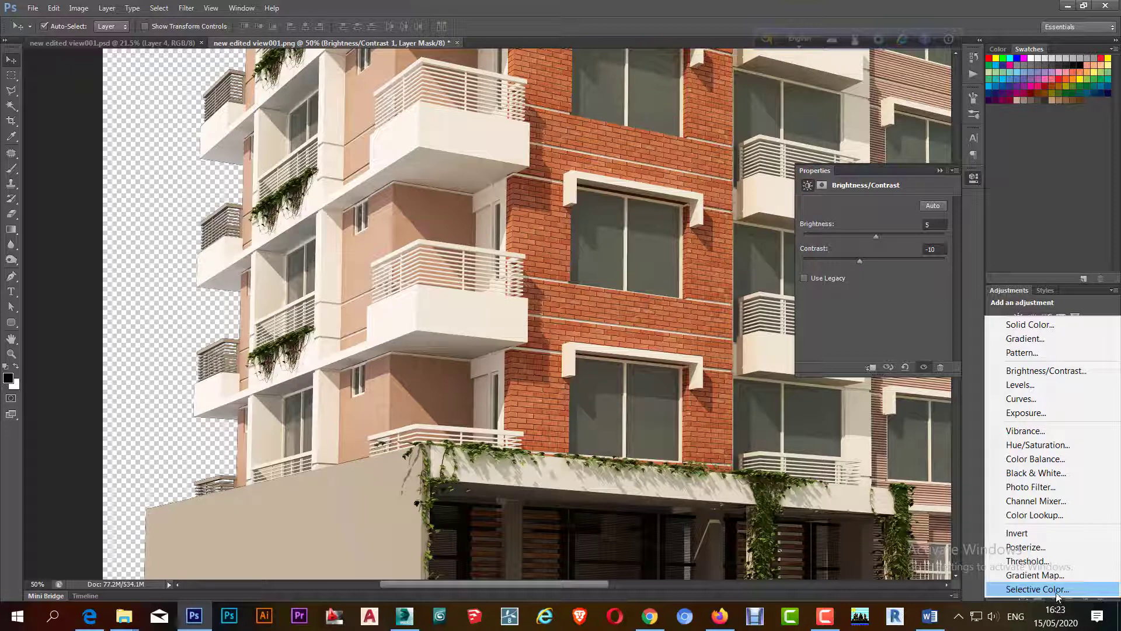
# Add a Hue/Saturation adjustment layer with Saturation raised to +10
pyautogui.click(1051, 446)
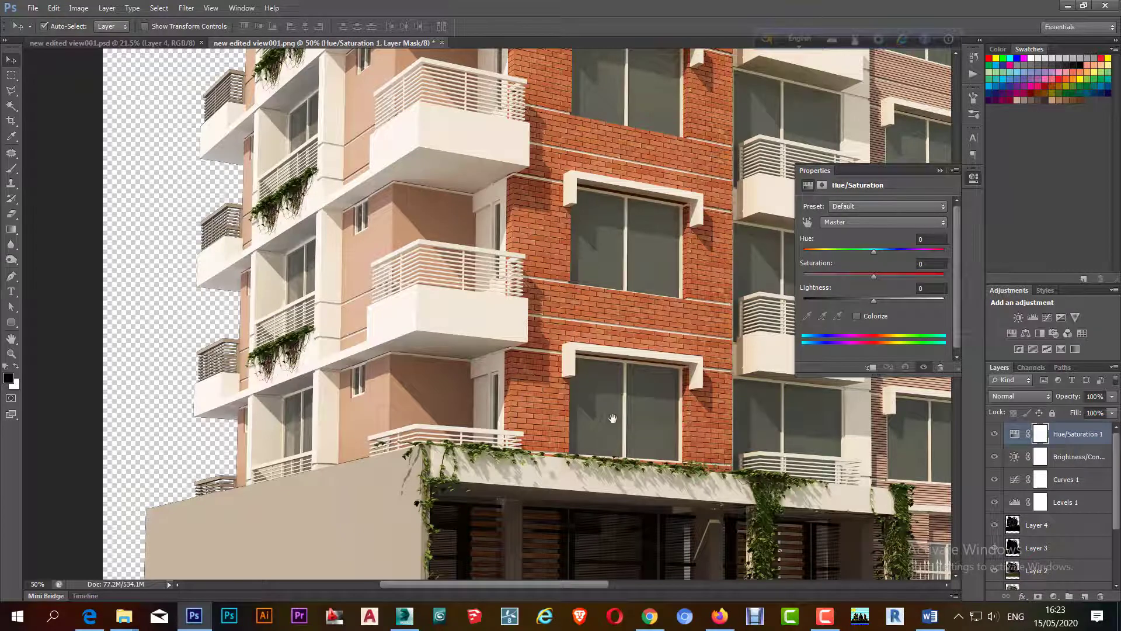
pyautogui.moveTo(528, 397); pyautogui.dragTo(455, 252)
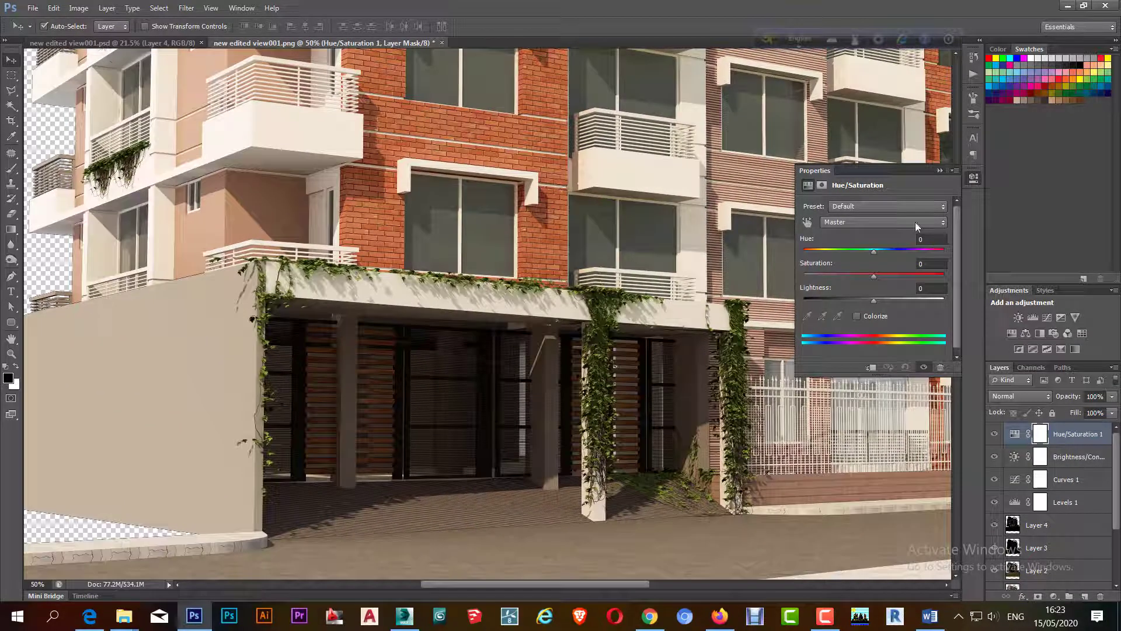
pyautogui.moveTo(877, 275); pyautogui.dragTo(879, 275)
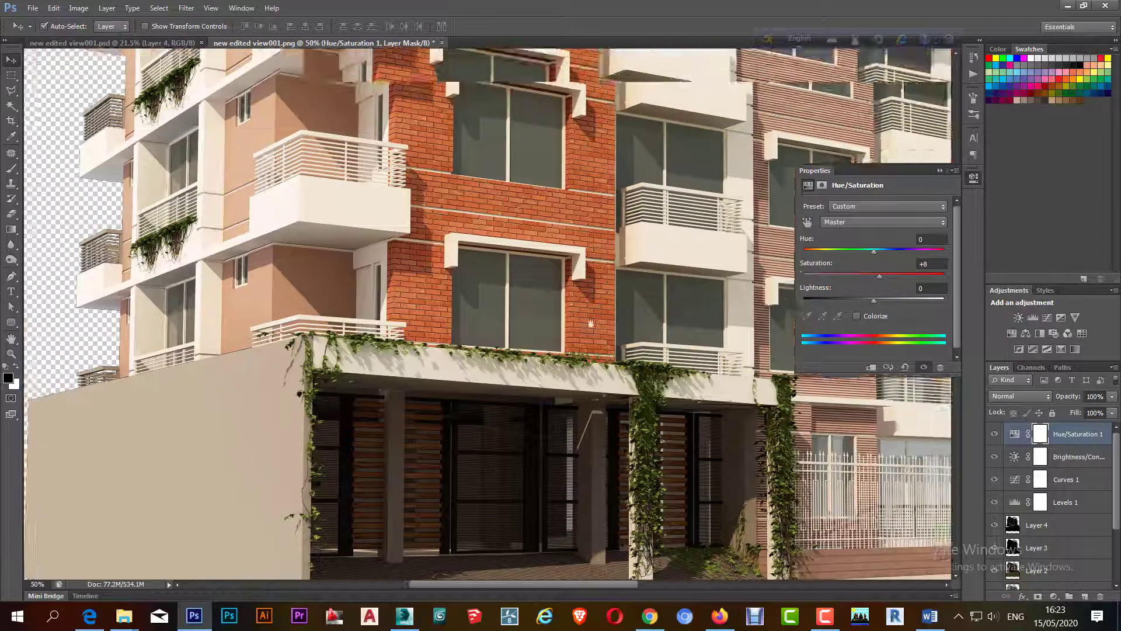
pyautogui.moveTo(479, 150); pyautogui.dragTo(564, 326)
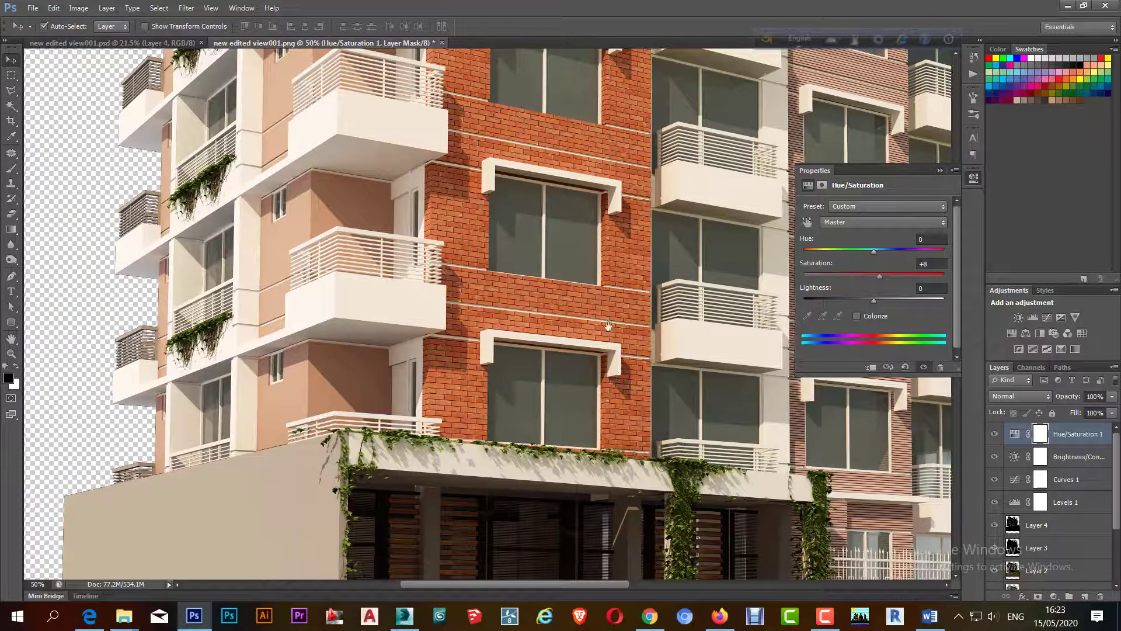
pyautogui.moveTo(879, 276)
pyautogui.mouseDown()
pyautogui.moveTo(957, 281)
pyautogui.moveTo(881, 275)
pyautogui.mouseUp()
pyautogui.moveTo(881, 275); pyautogui.dragTo(881, 275)
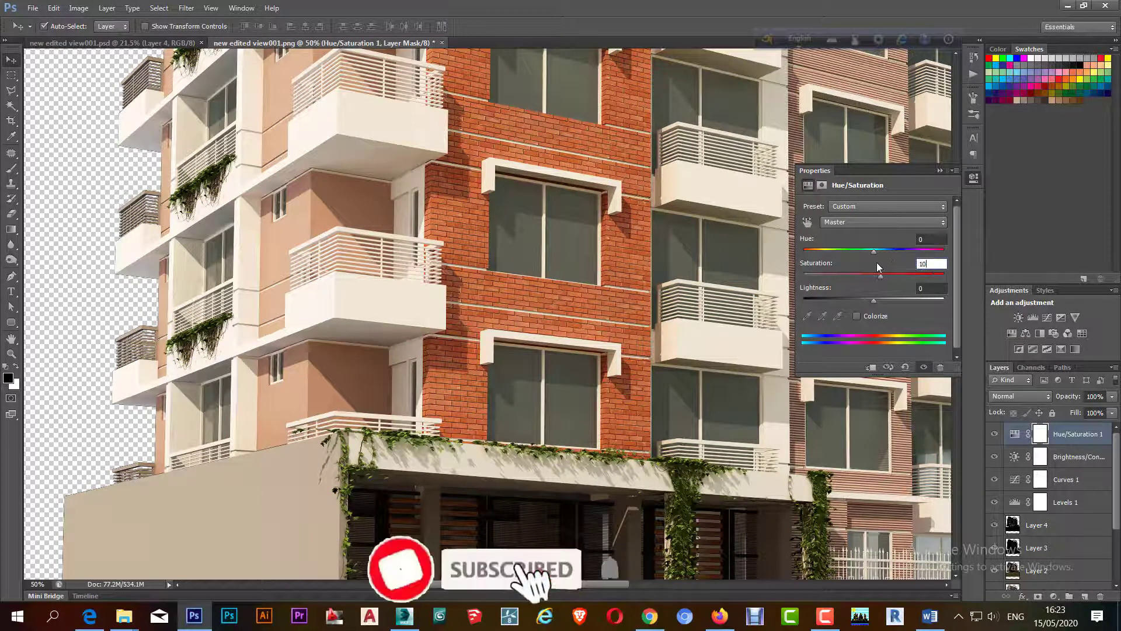
# Add a Color Balance layer above Layer 4 with Midtones at -3 cyan/red and -3 yellow/blue
pyautogui.click(1063, 525)
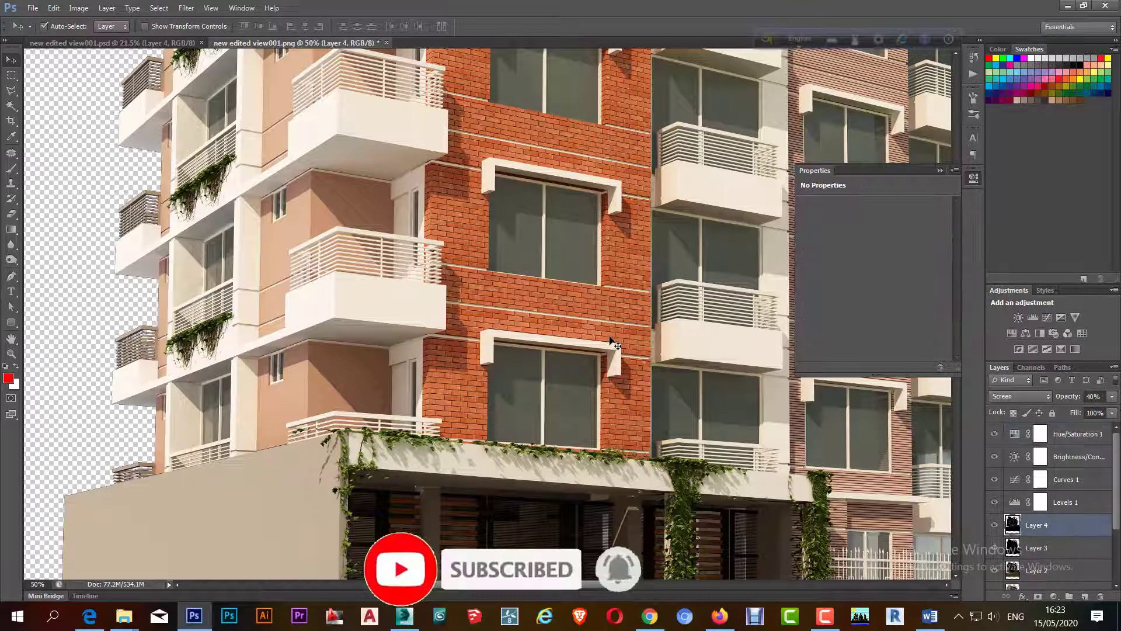
pyautogui.click(1054, 596)
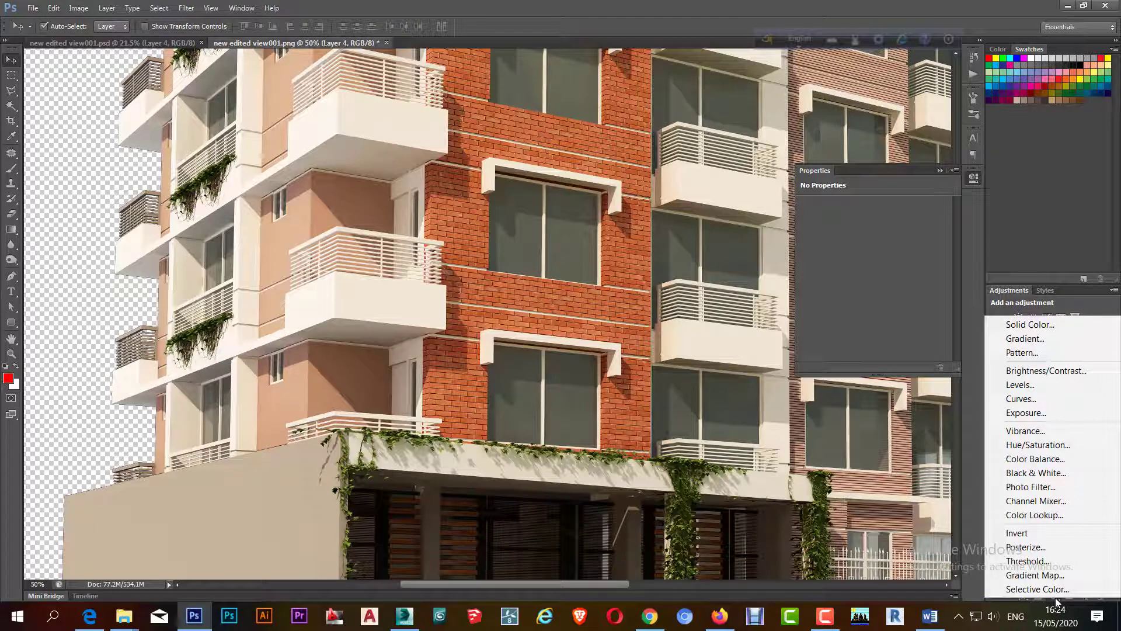
pyautogui.click(1035, 459)
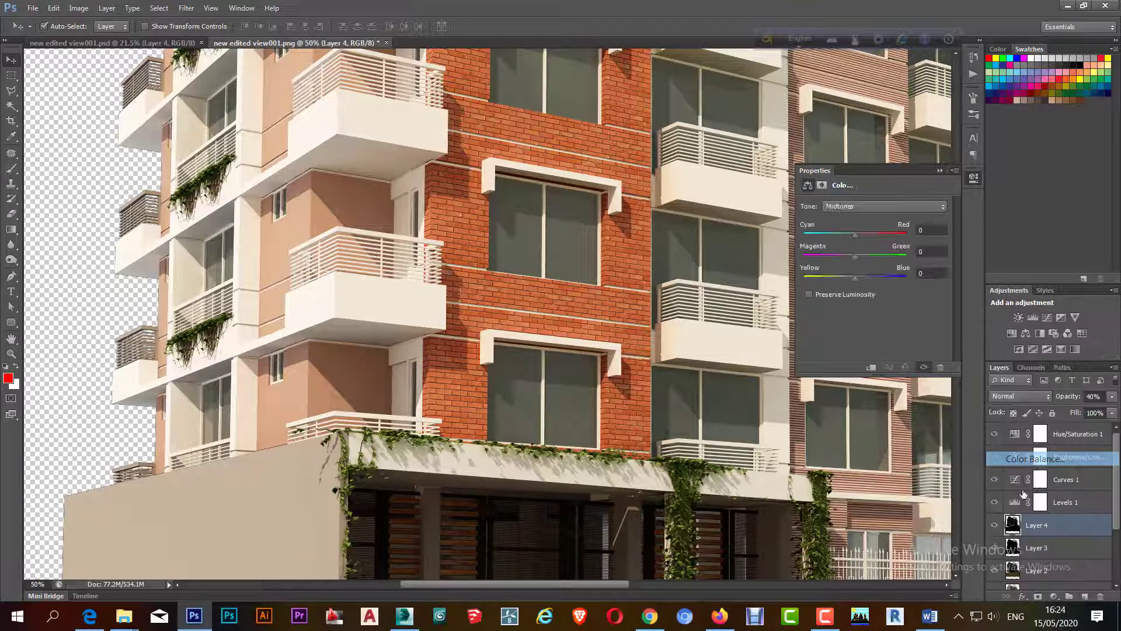
pyautogui.click(932, 229)
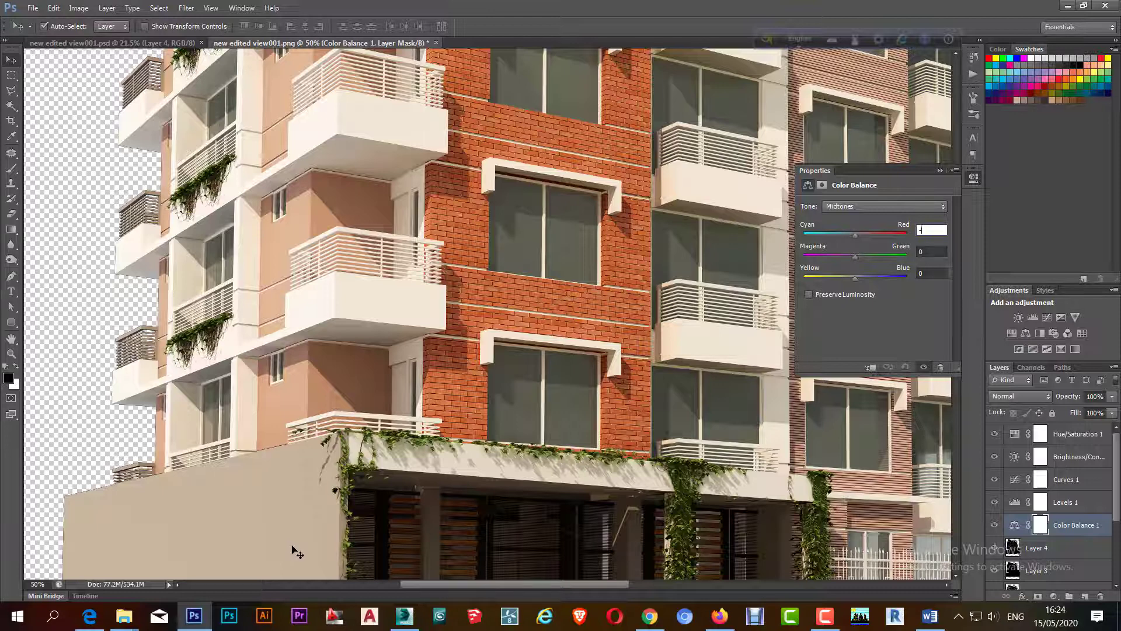
pyautogui.write('3')
pyautogui.click(932, 274)
pyautogui.write('-3')
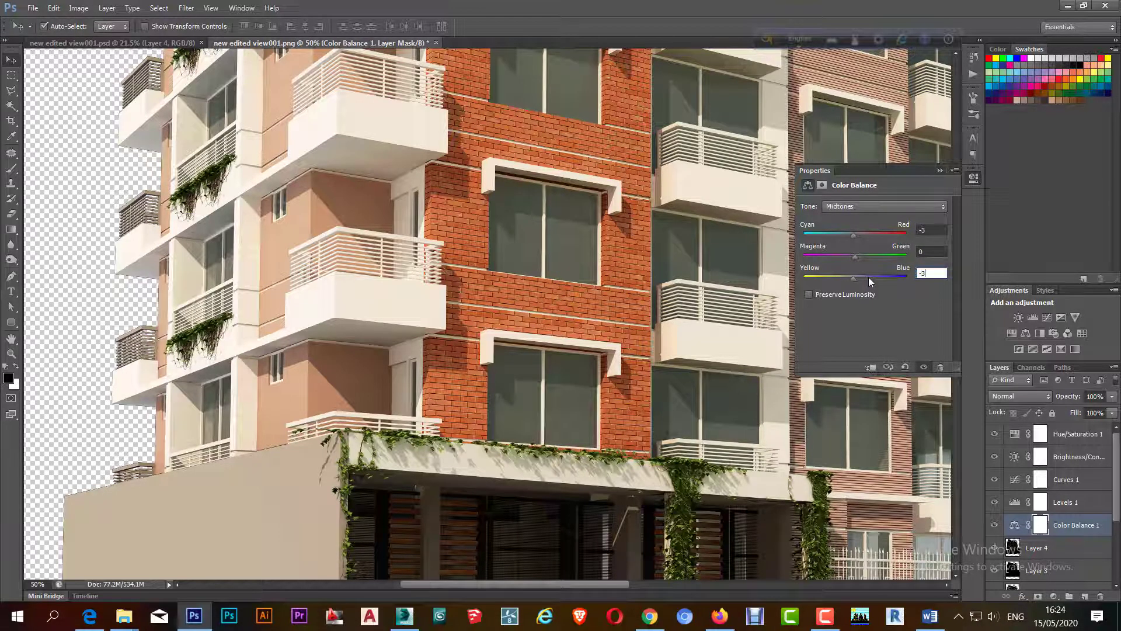
# Set the Shadows balance to -3 cyan/red and -3 yellow/blue
pyautogui.click(888, 208)
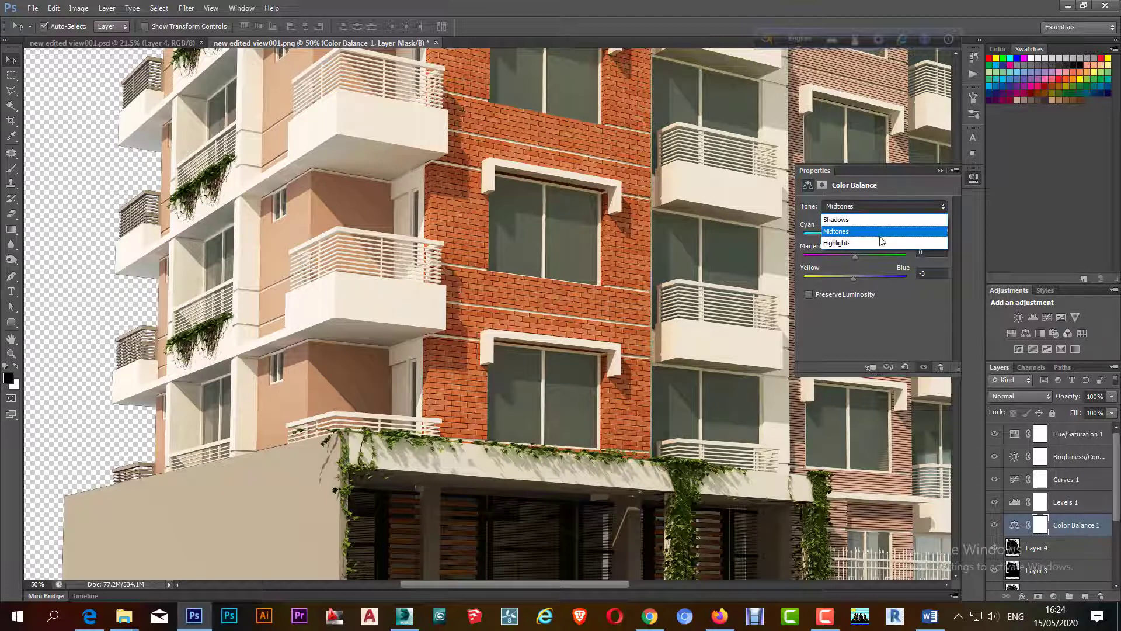
pyautogui.click(883, 221)
pyautogui.click(934, 230)
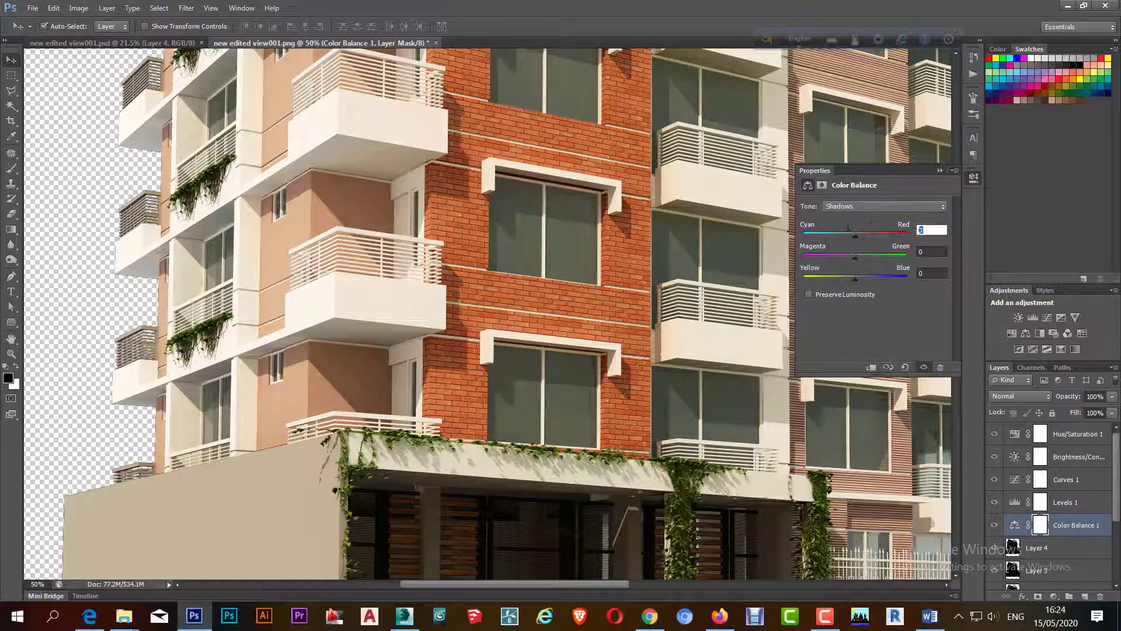
pyautogui.write('-3')
pyautogui.click(930, 272)
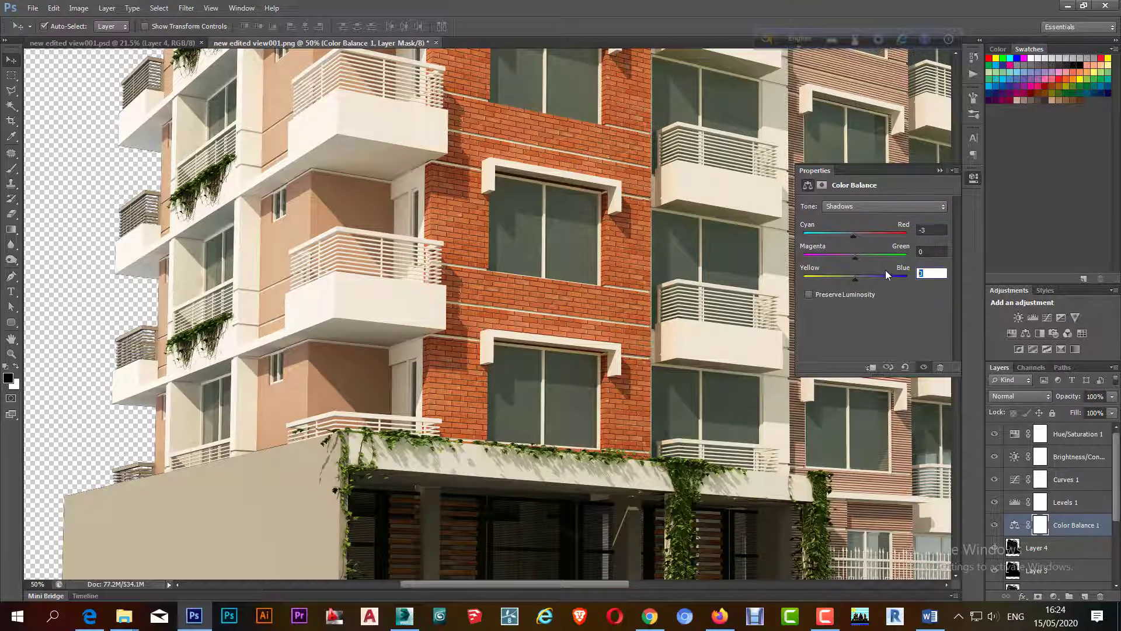
pyautogui.write('3')
# Set Highlights to -3 cyan/red and -2 yellow/blue, and toggle the layer off and on to compare
pyautogui.click(877, 208)
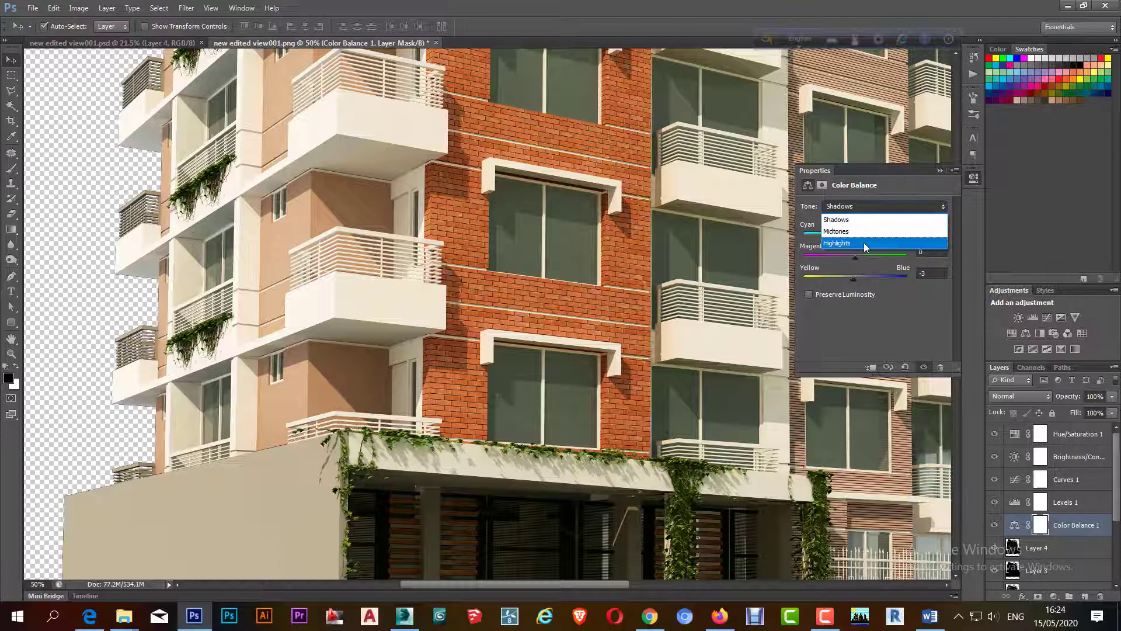
pyautogui.click(864, 243)
pyautogui.press('Tab')
pyautogui.write('-3')
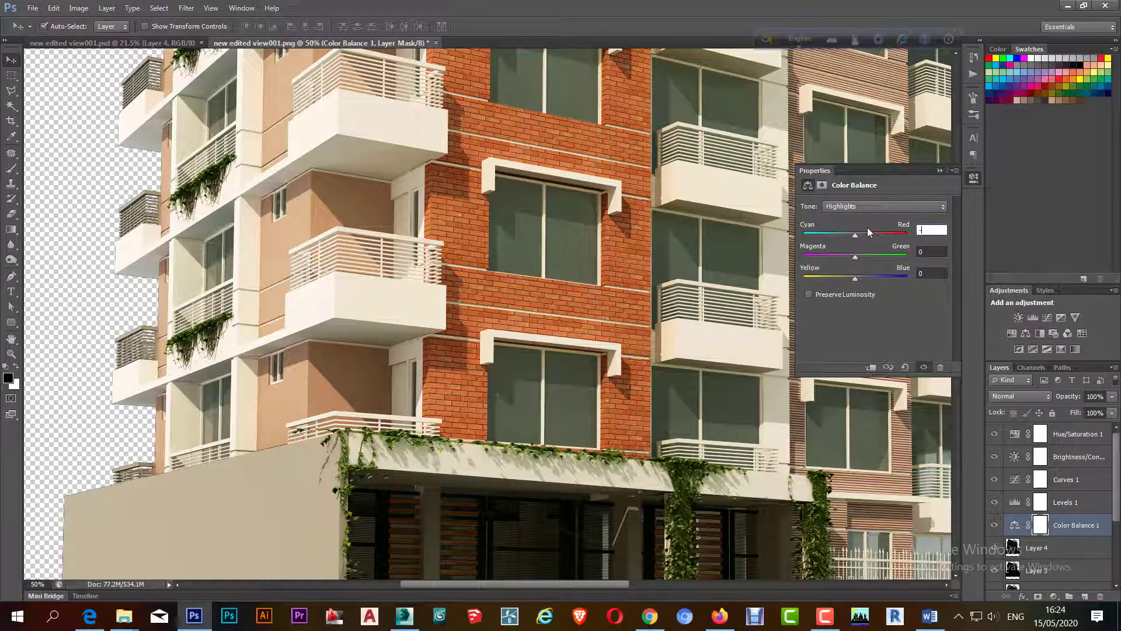
pyautogui.click(933, 274)
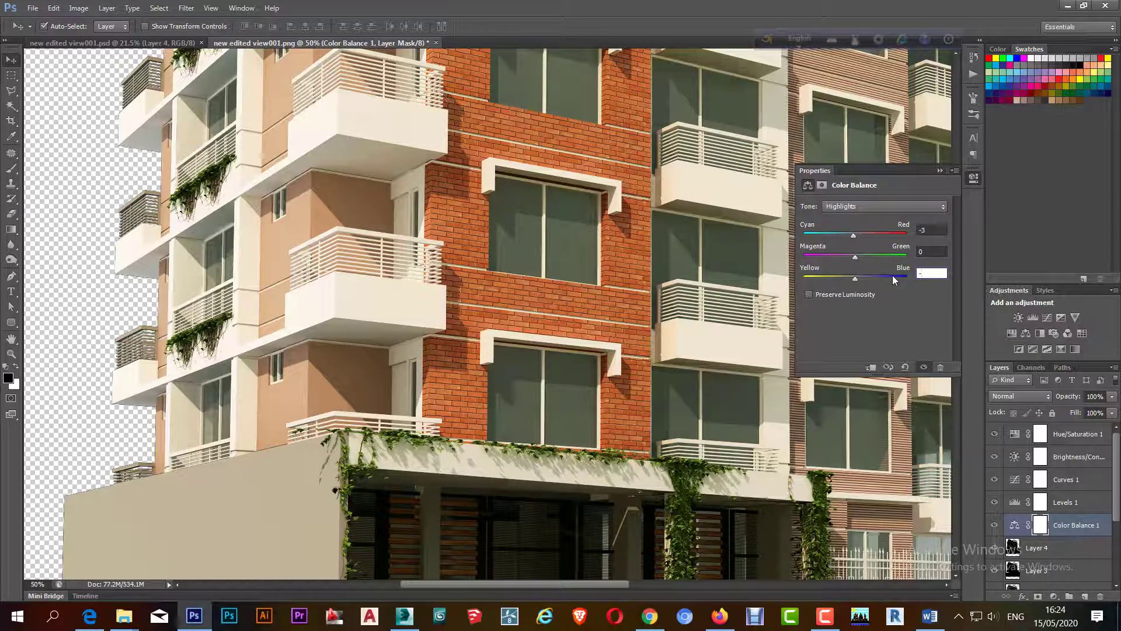
pyautogui.write('-2')
pyautogui.click(996, 525)
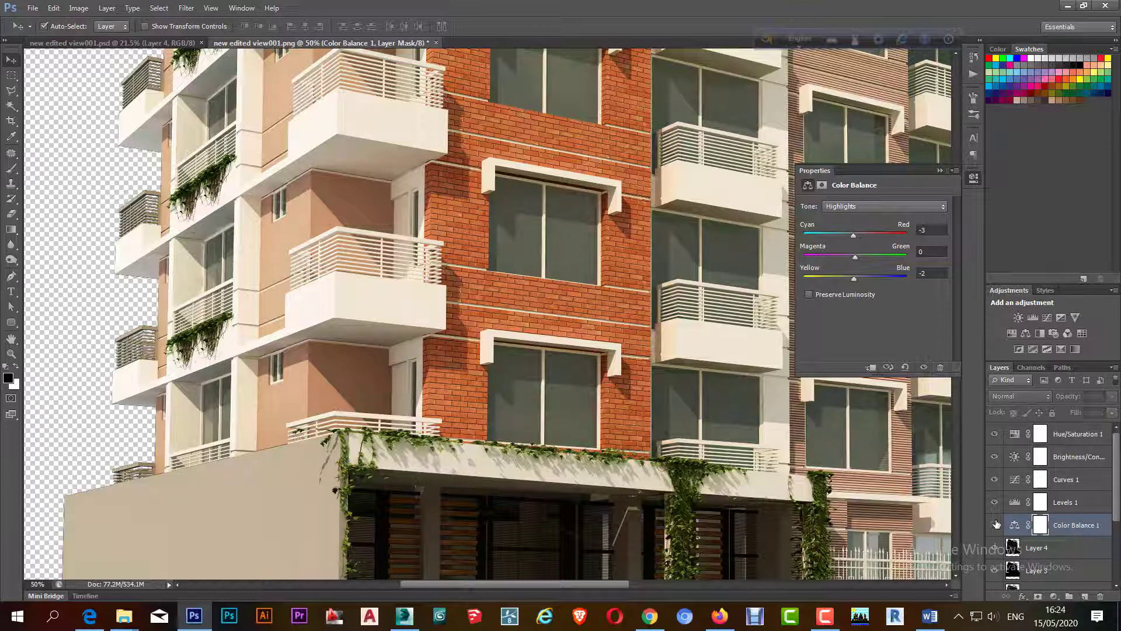
pyautogui.click(996, 525)
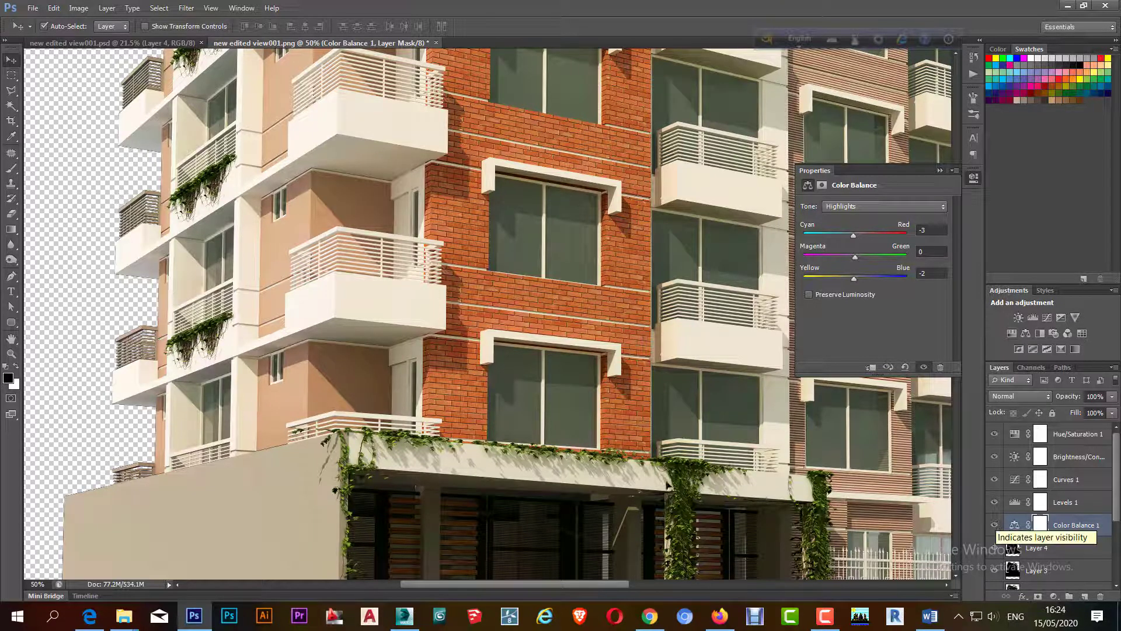
pyautogui.keyDown('alt'); pyautogui.click(327, 278); pyautogui.keyUp('alt')
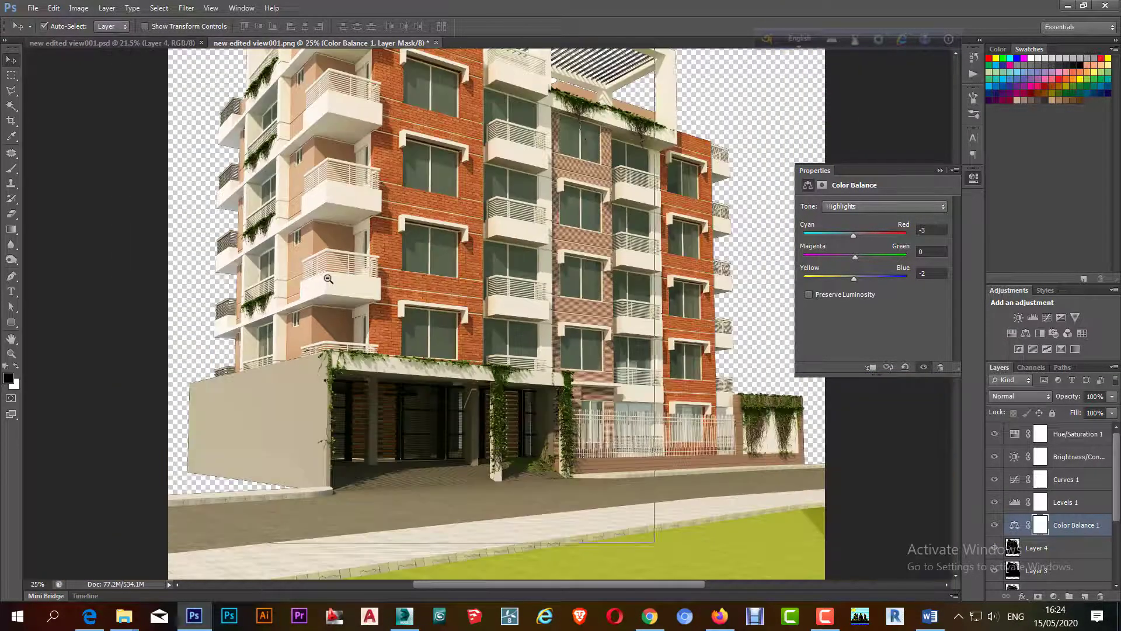
# Fit the document on screen and group the selected layers down to Layer 0 into Group 1
pyautogui.keyDown('alt'); pyautogui.click(409, 280); pyautogui.keyUp('alt')
pyautogui.keyDown('alt'); pyautogui.click(438, 301); pyautogui.keyUp('alt')
pyautogui.click(383, 189)
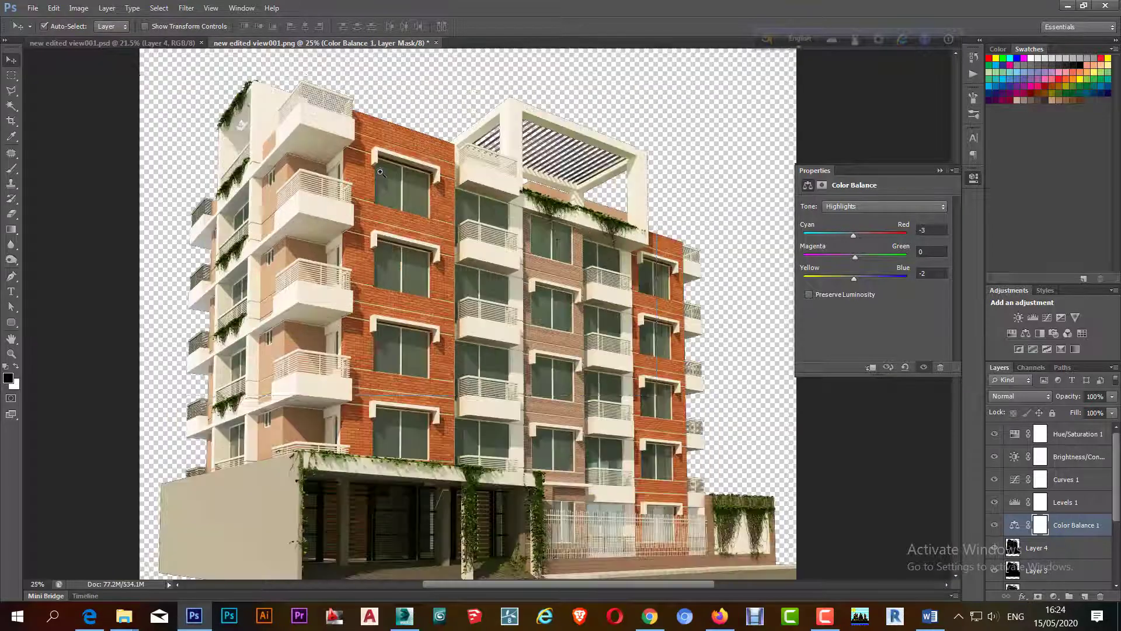
pyautogui.hotkey('ctrl', '0')
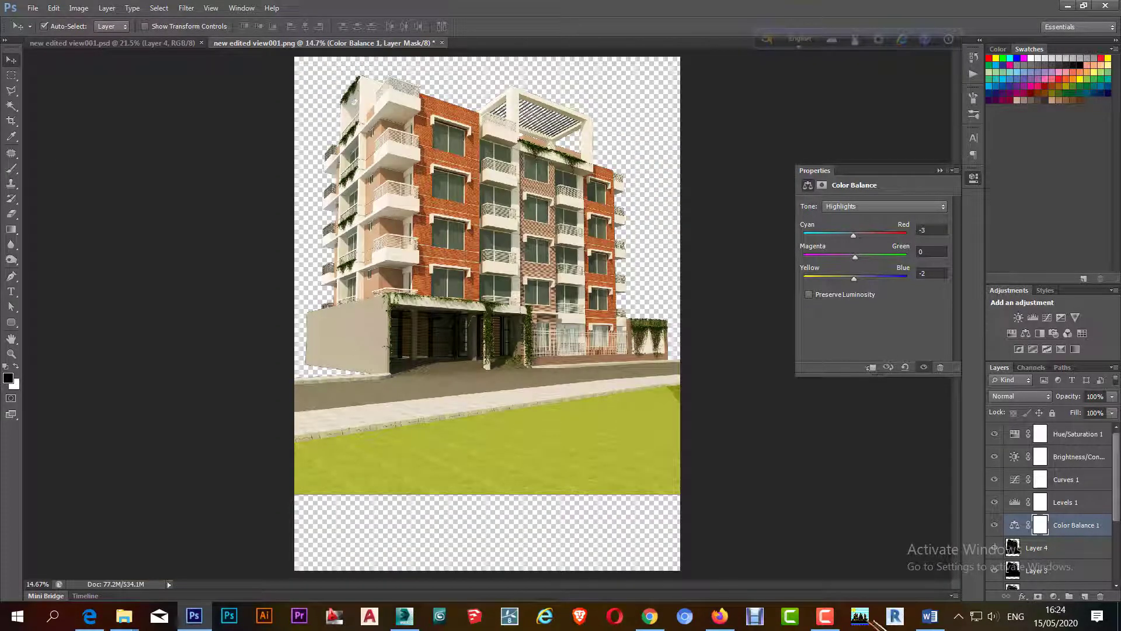
pyautogui.click(1092, 435)
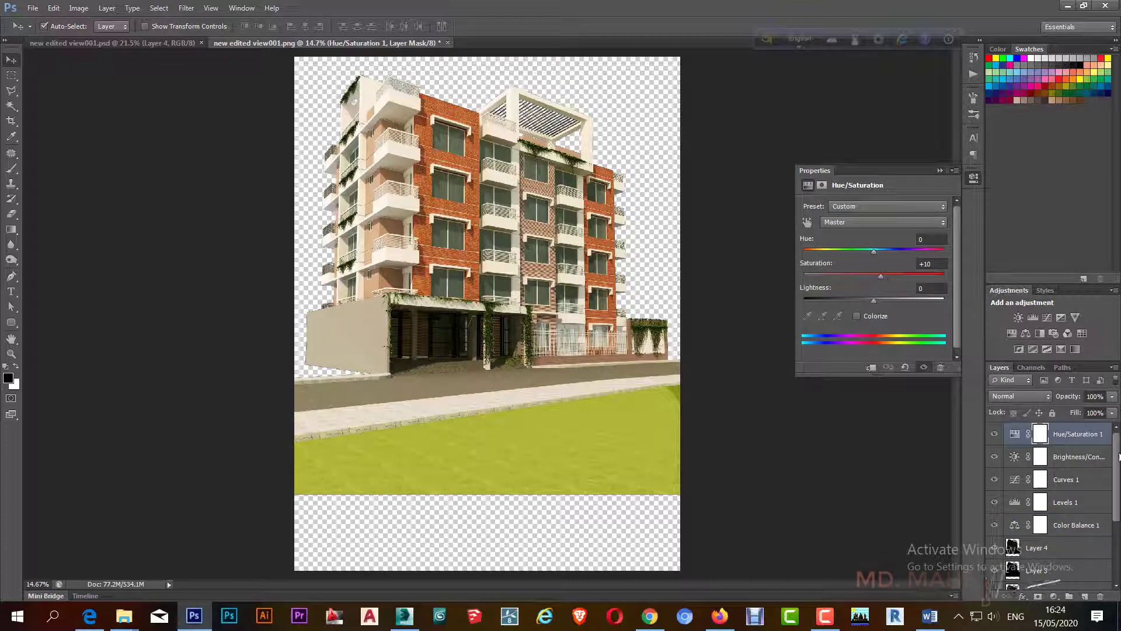
pyautogui.scroll(-5, 1050, 525)
pyautogui.keyDown('shift'); pyautogui.click(1050, 579); pyautogui.keyUp('shift')
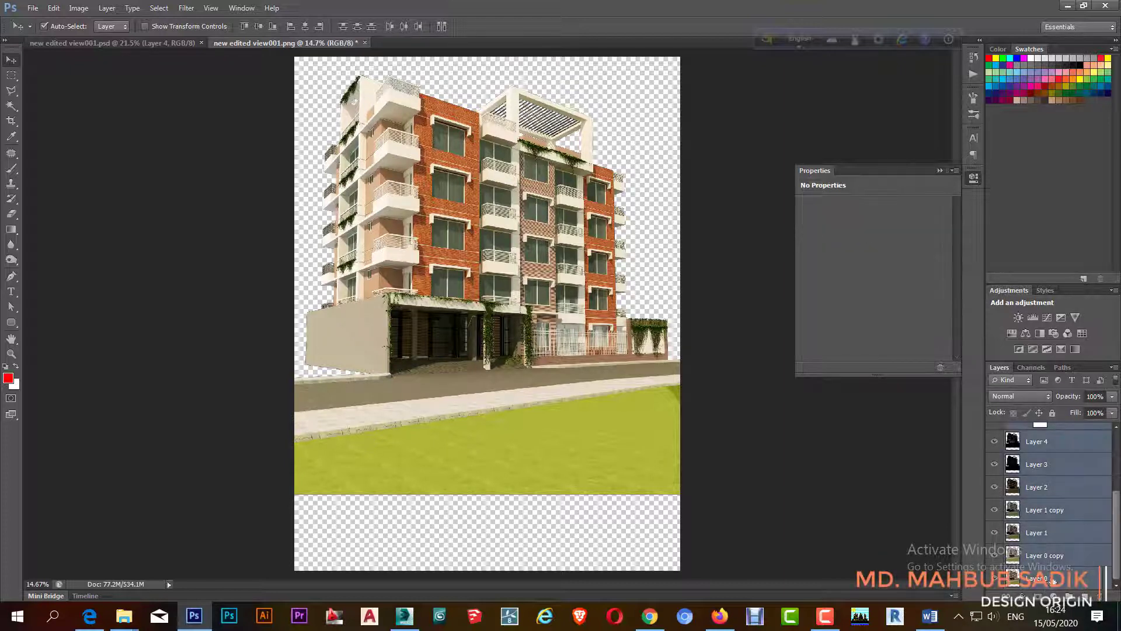
pyautogui.click(1071, 597)
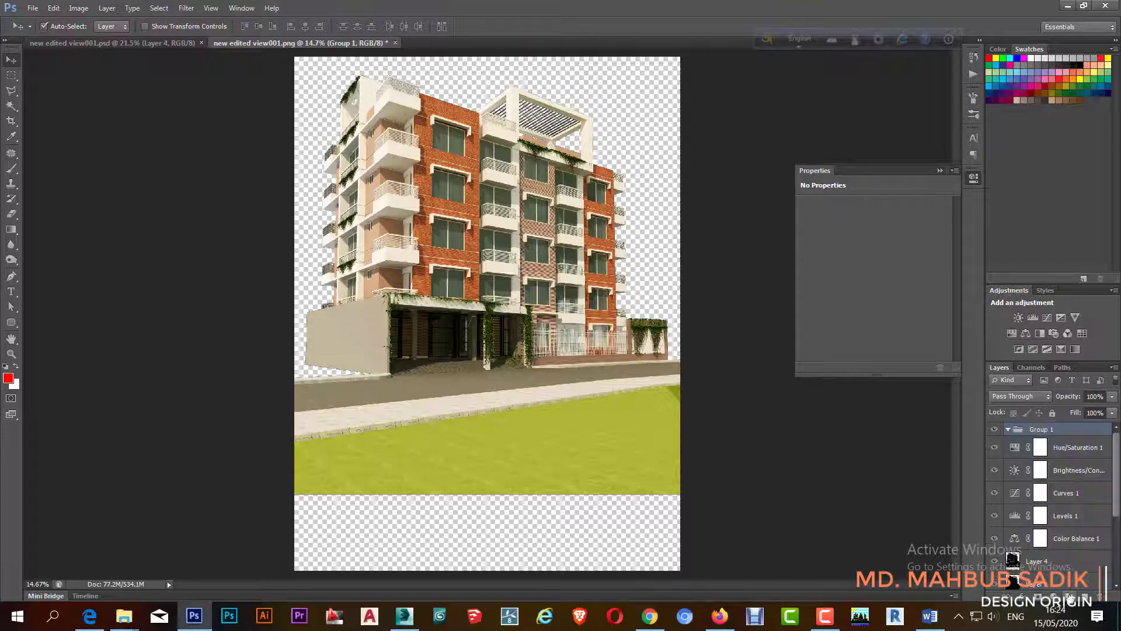
pyautogui.click(1008, 429)
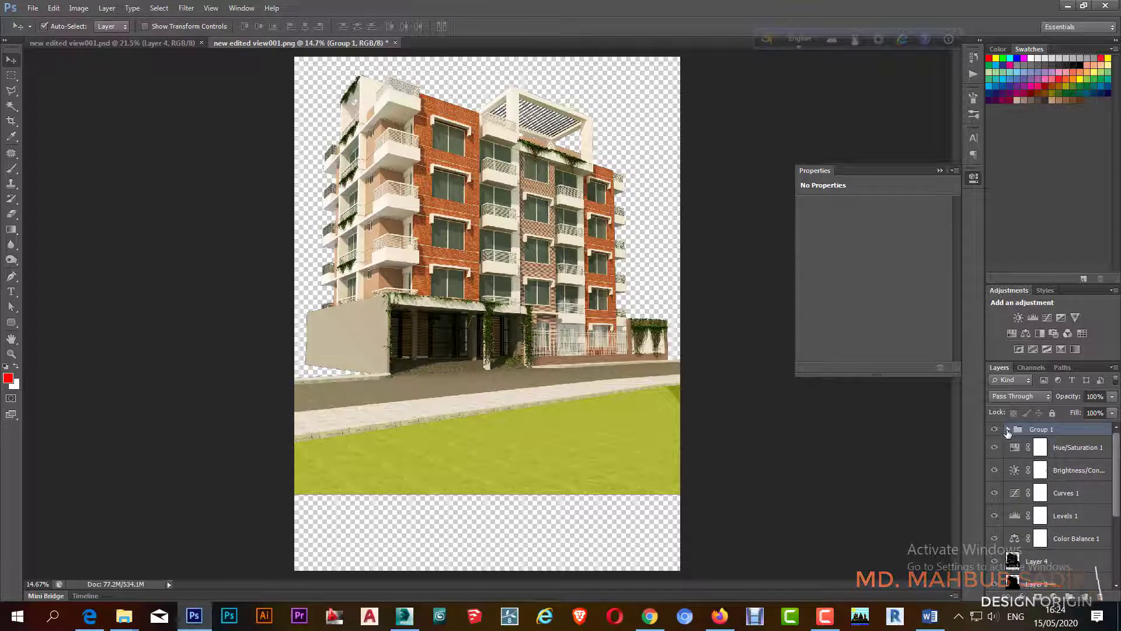
# Move the remaining layers, from Hue/Saturation 1 down, into the collapsed Group 1
pyautogui.click(1088, 456)
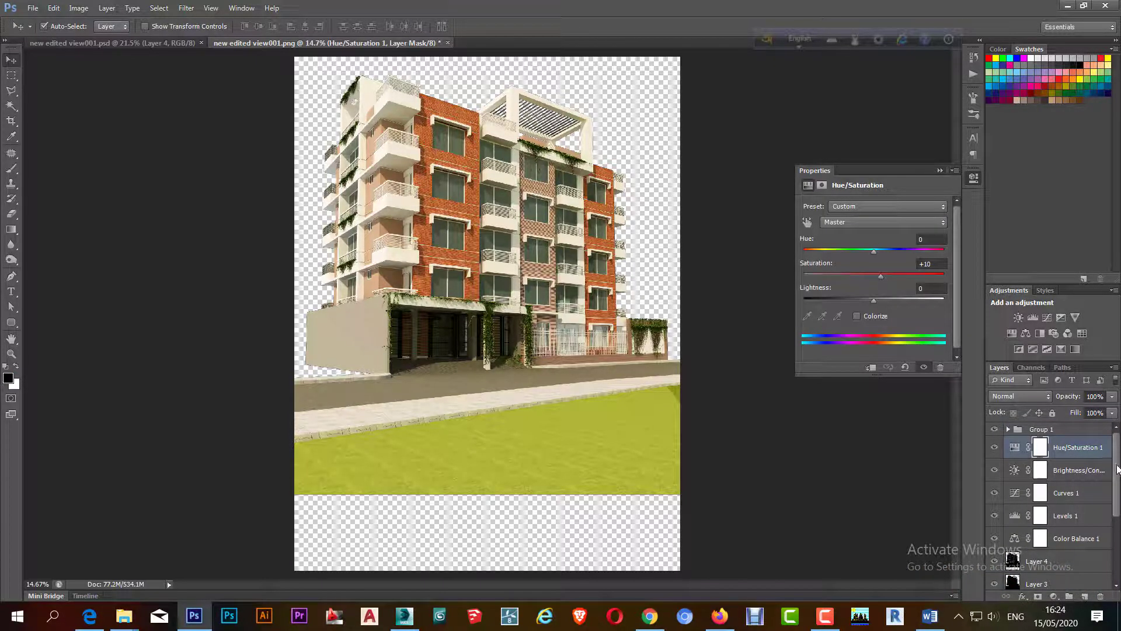
pyautogui.scroll(-3, 1052, 525)
pyautogui.keyDown('shift'); pyautogui.click(1051, 579); pyautogui.keyUp('shift')
pyautogui.scroll(3, 1063, 514)
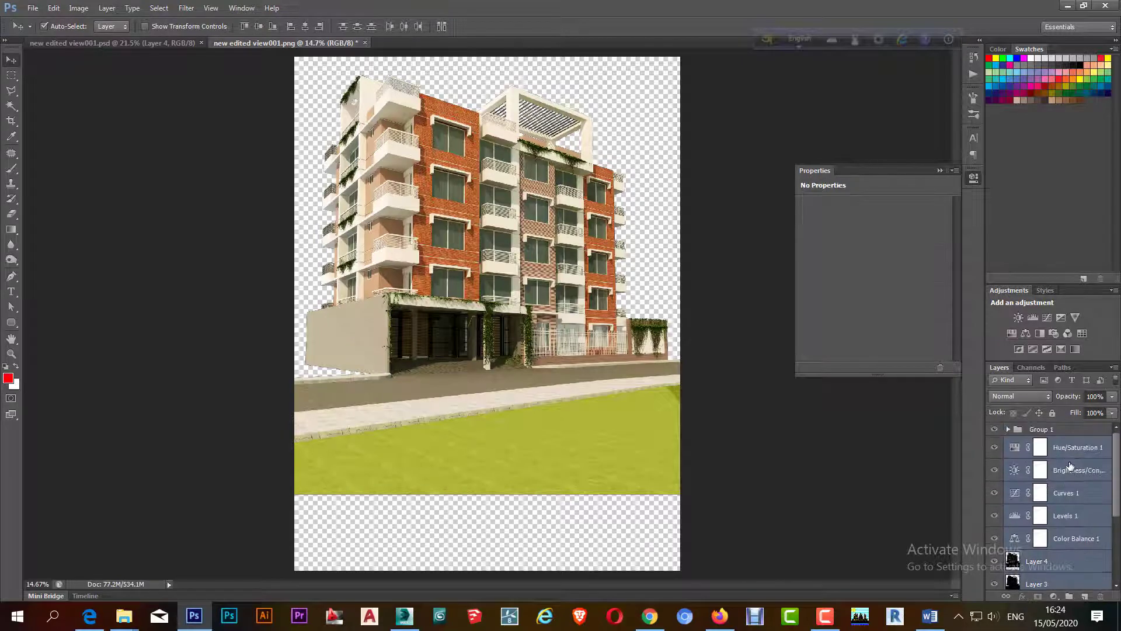
pyautogui.moveTo(1070, 452); pyautogui.dragTo(1068, 432)
pyautogui.click(1047, 494)
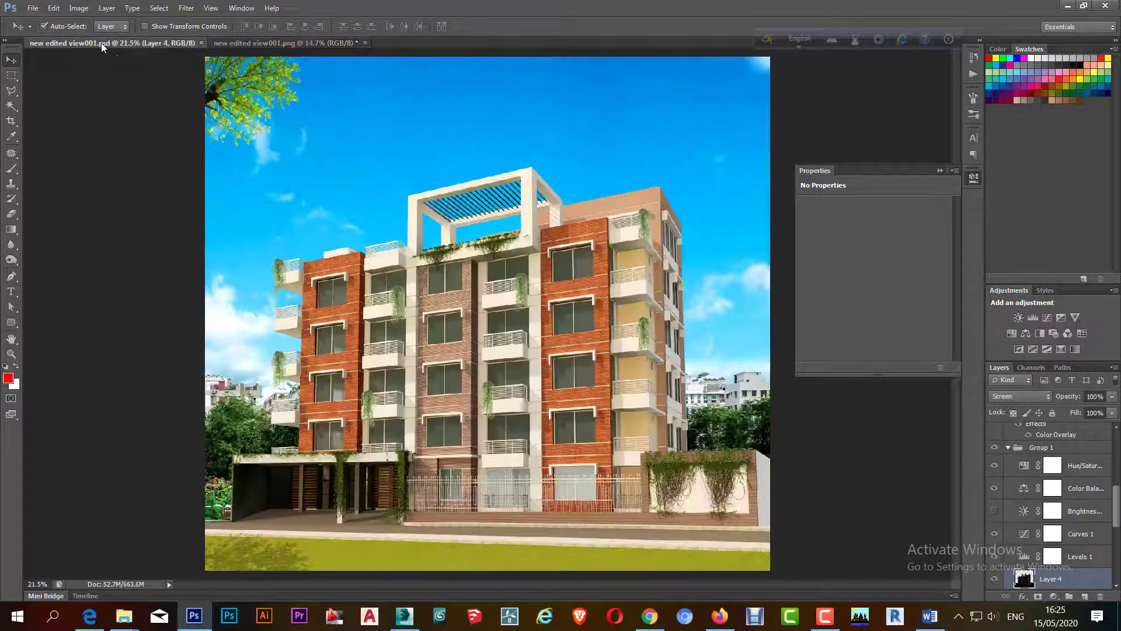
# Drag the sky Layer 5 from the PSD document into the PNG render
pyautogui.click(104, 43)
pyautogui.moveTo(468, 114); pyautogui.dragTo(418, 95)
pyautogui.moveTo(464, 198); pyautogui.dragTo(462, 124)
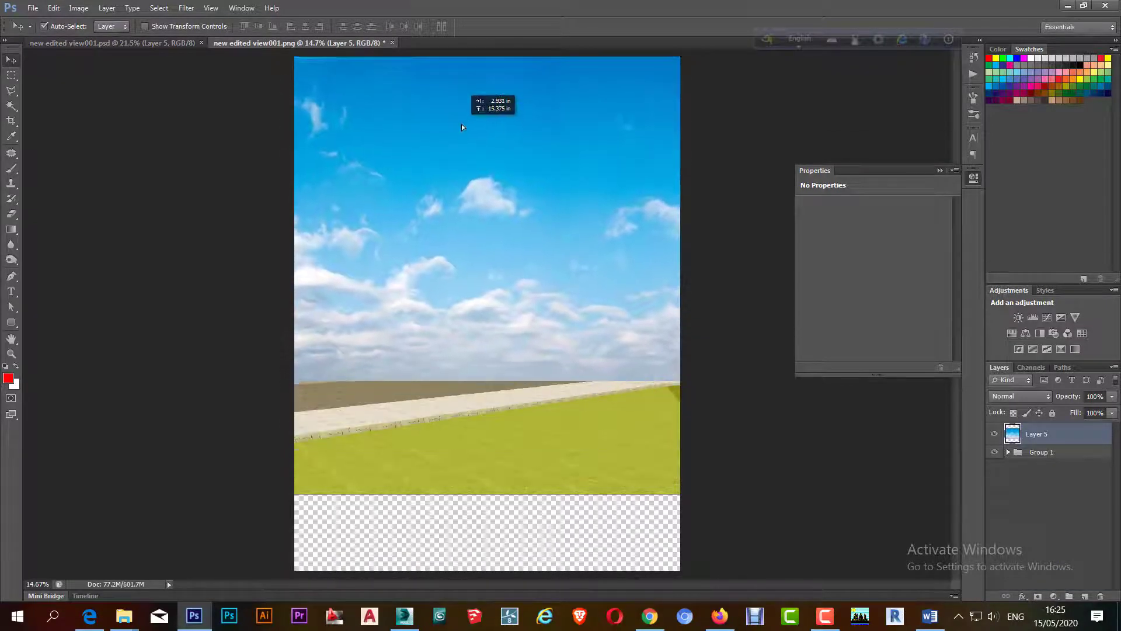
pyautogui.click(1058, 457)
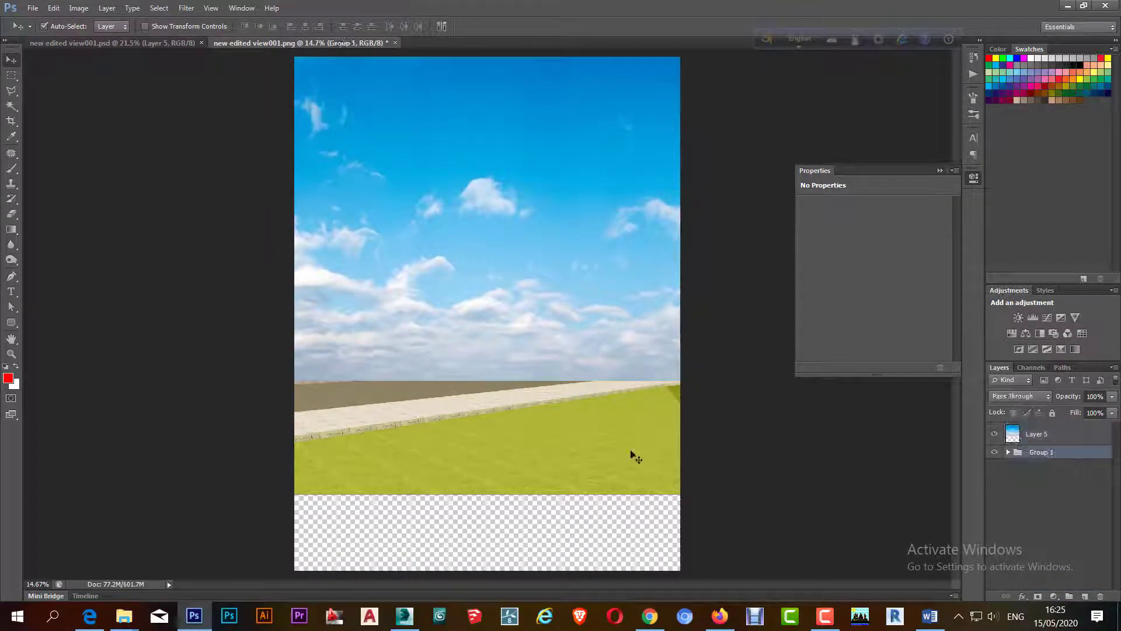
pyautogui.moveTo(501, 450); pyautogui.dragTo(497, 457)
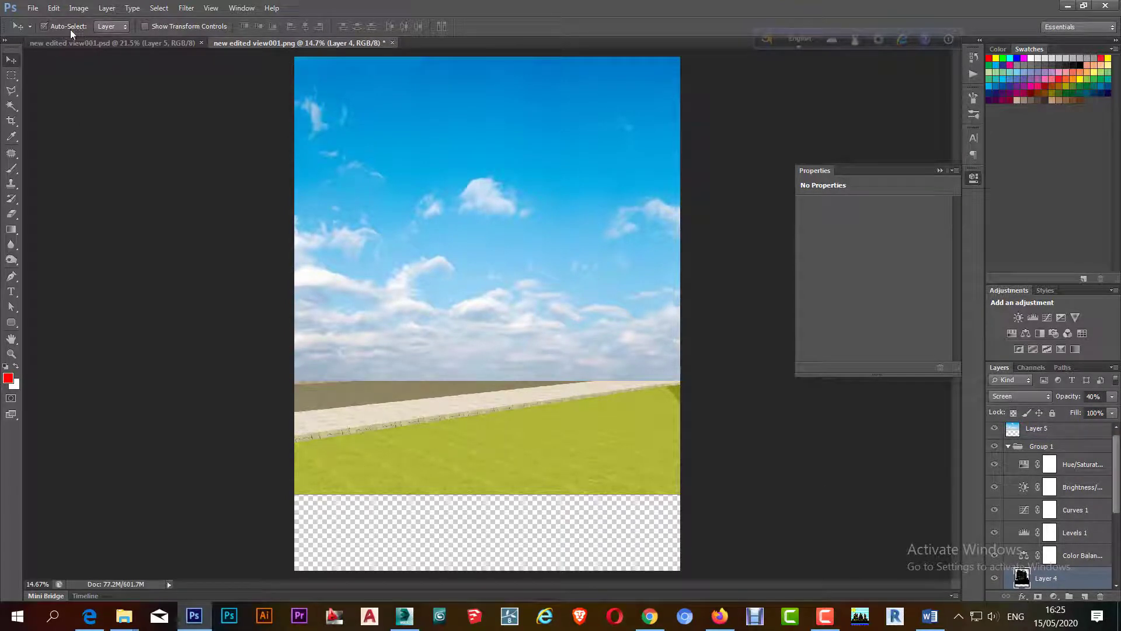
# Put the sky layer beneath Group 1 and reposition the sky and building on the canvas
pyautogui.click(1056, 448)
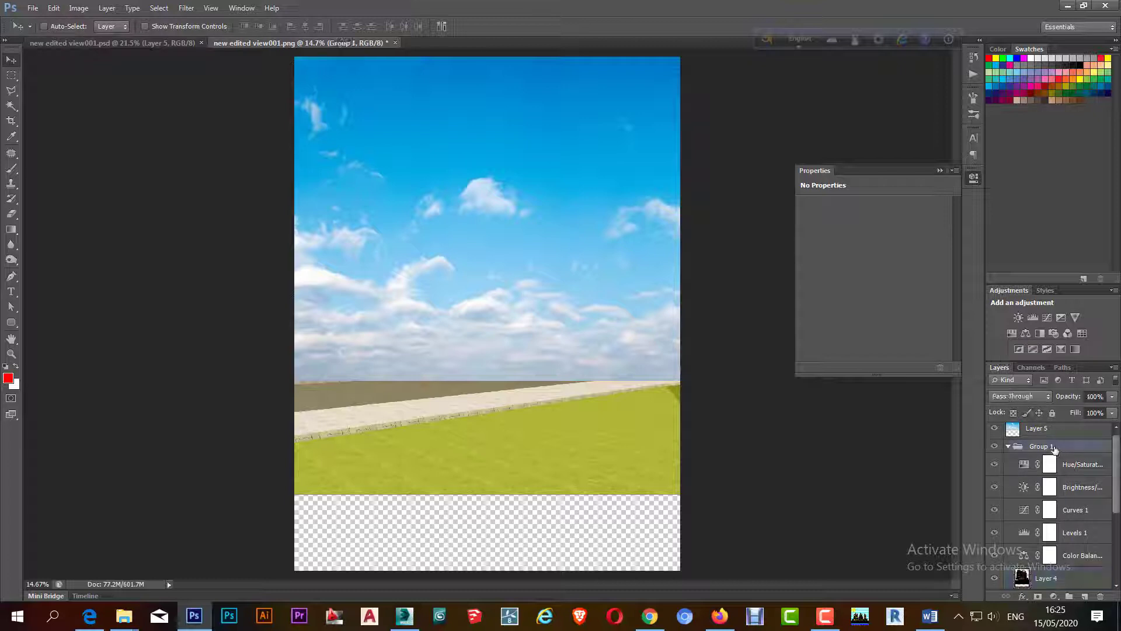
pyautogui.click(1009, 448)
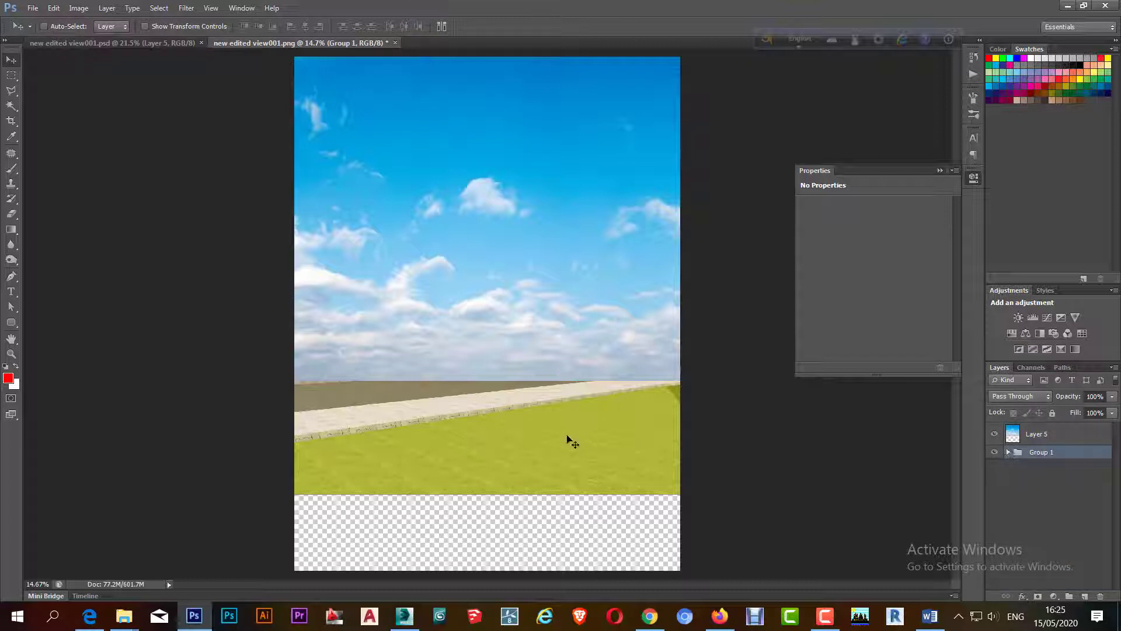
pyautogui.moveTo(571, 438); pyautogui.dragTo(567, 454)
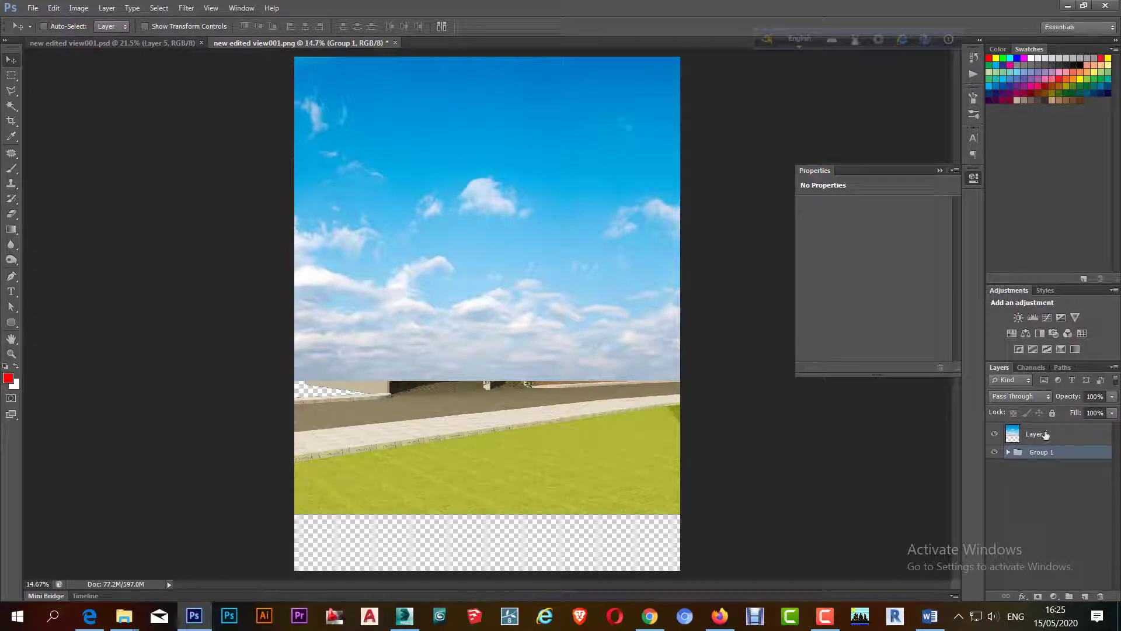
pyautogui.moveTo(1040, 434); pyautogui.dragTo(1040, 460)
pyautogui.moveTo(514, 451); pyautogui.dragTo(517, 468)
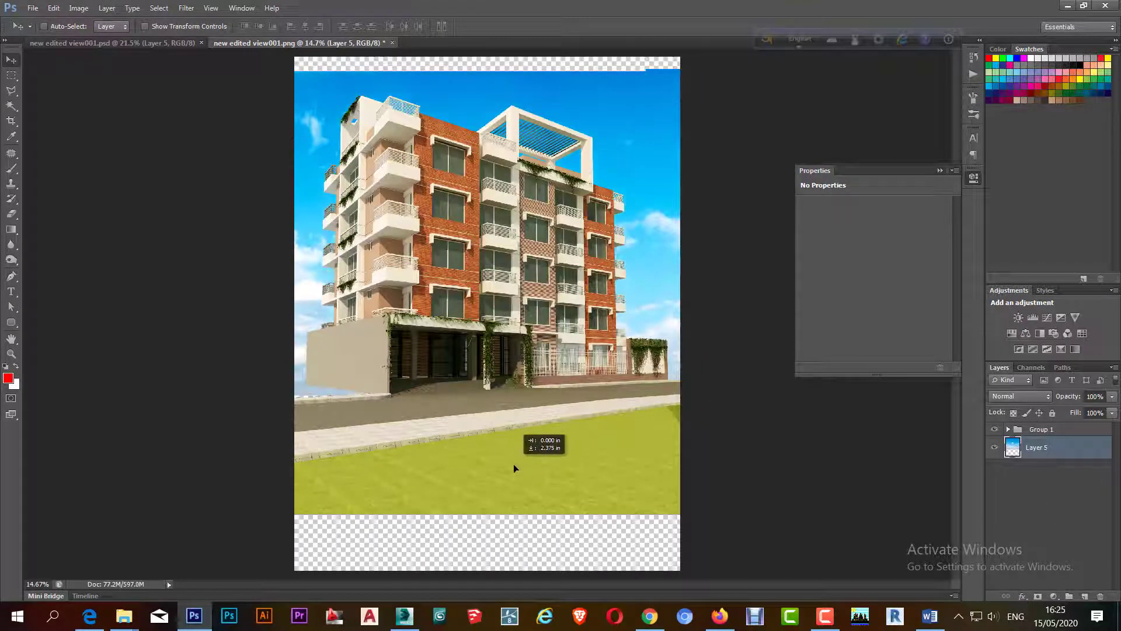
pyautogui.click(1038, 435)
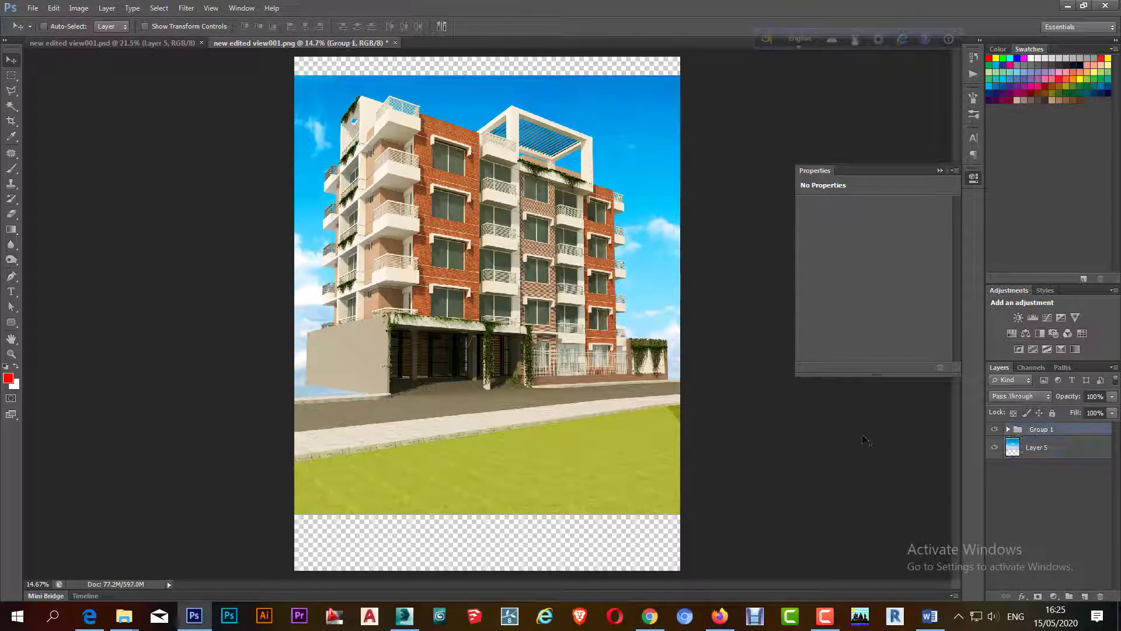
pyautogui.moveTo(543, 459); pyautogui.dragTo(536, 471)
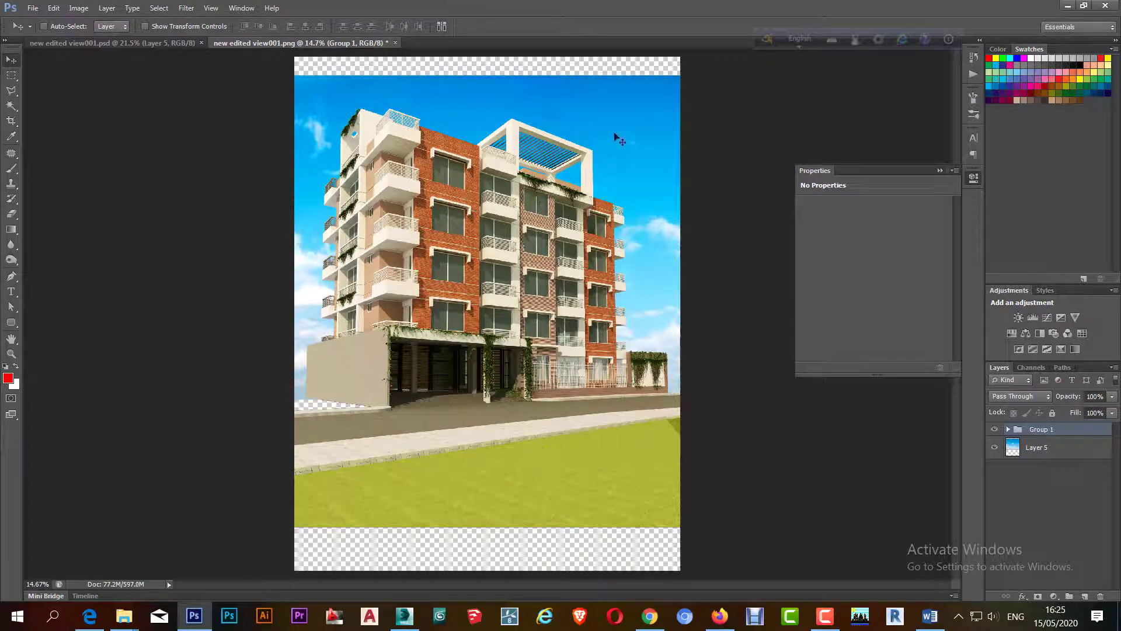
pyautogui.moveTo(612, 106); pyautogui.dragTo(615, 86)
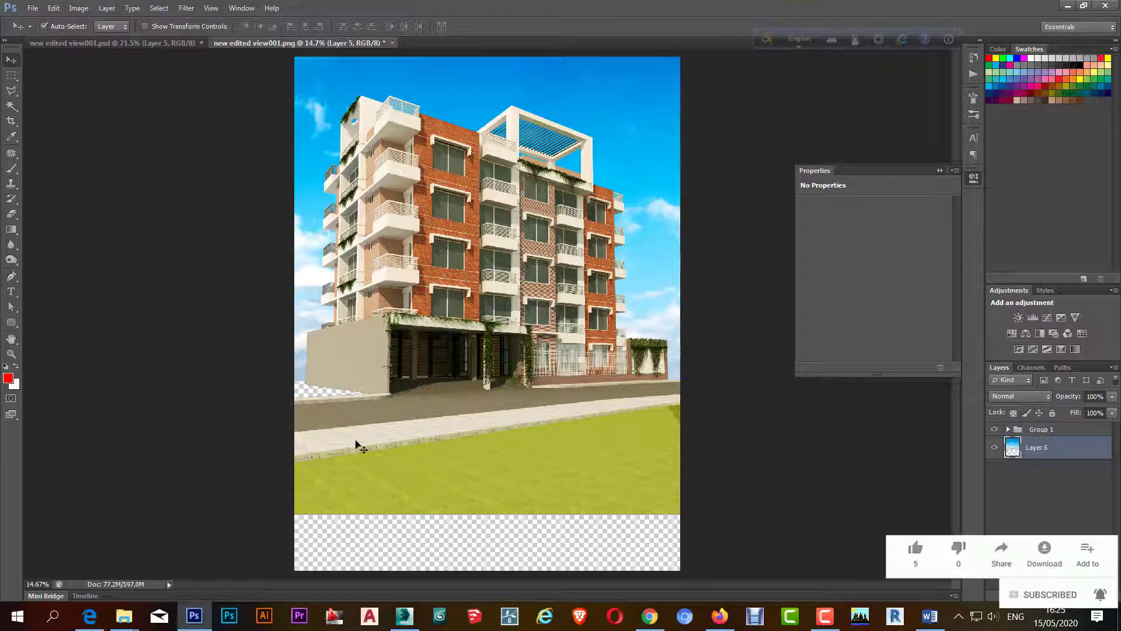
pyautogui.click(552, 420)
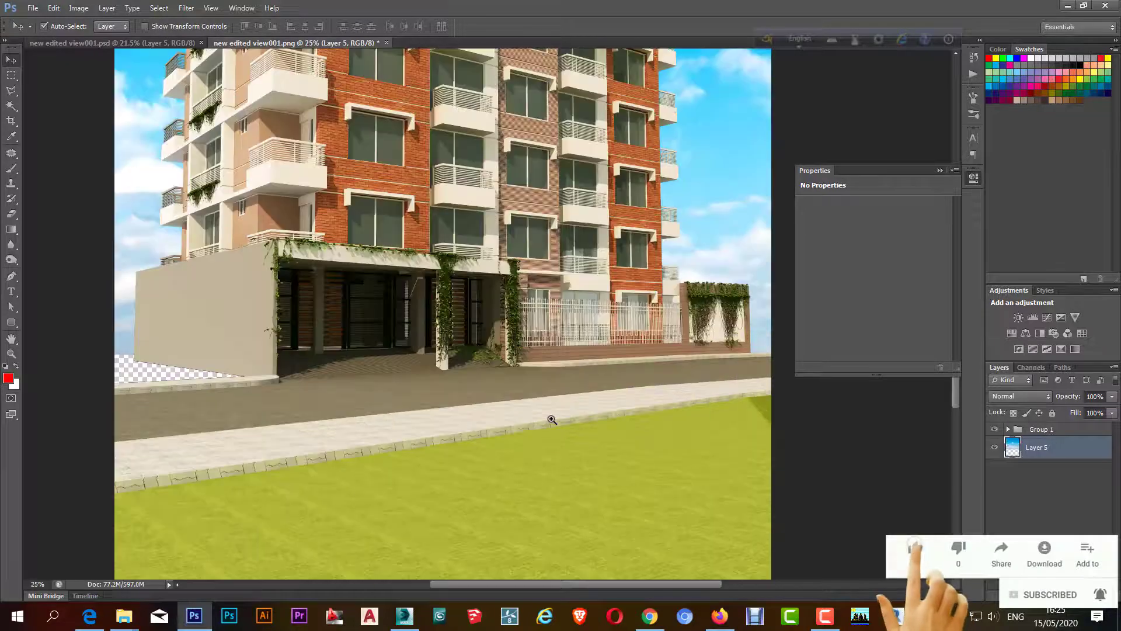
pyautogui.keyDown('alt'); pyautogui.click(552, 419); pyautogui.keyUp('alt')
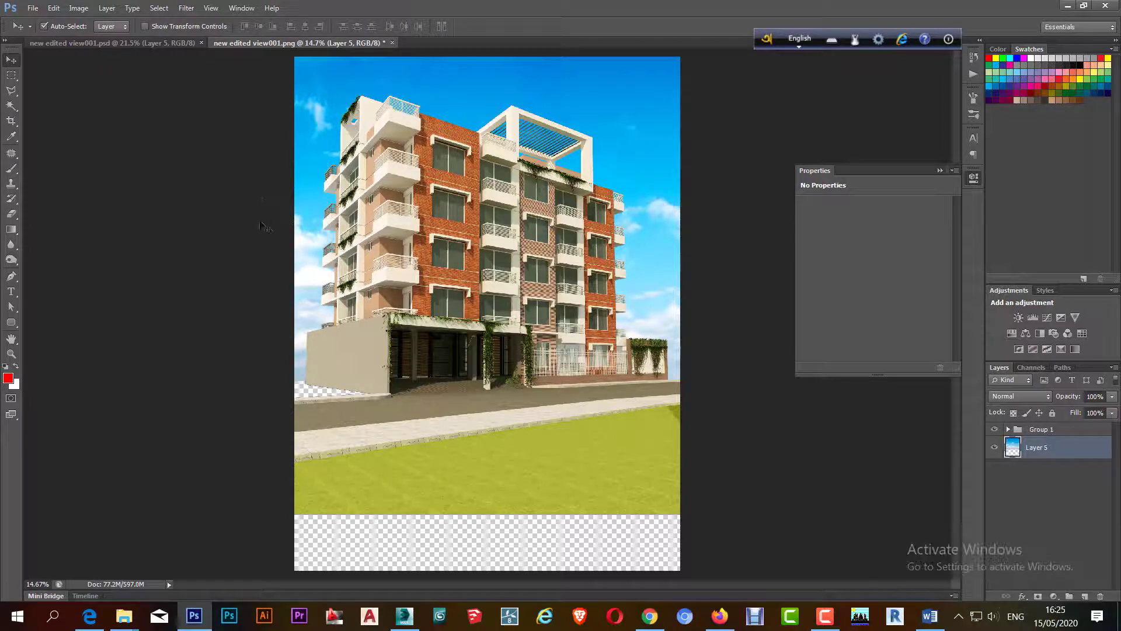
# Crop the canvas by raising its bottom edge, then apply a second crop
pyautogui.click(17, 121)
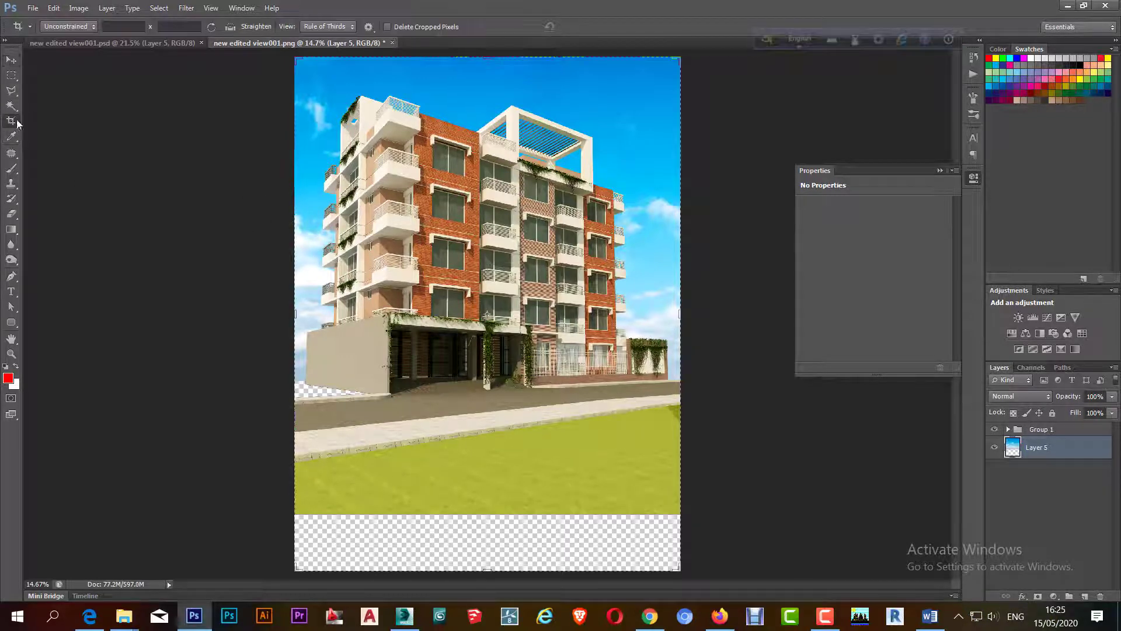
pyautogui.moveTo(489, 569); pyautogui.dragTo(491, 522)
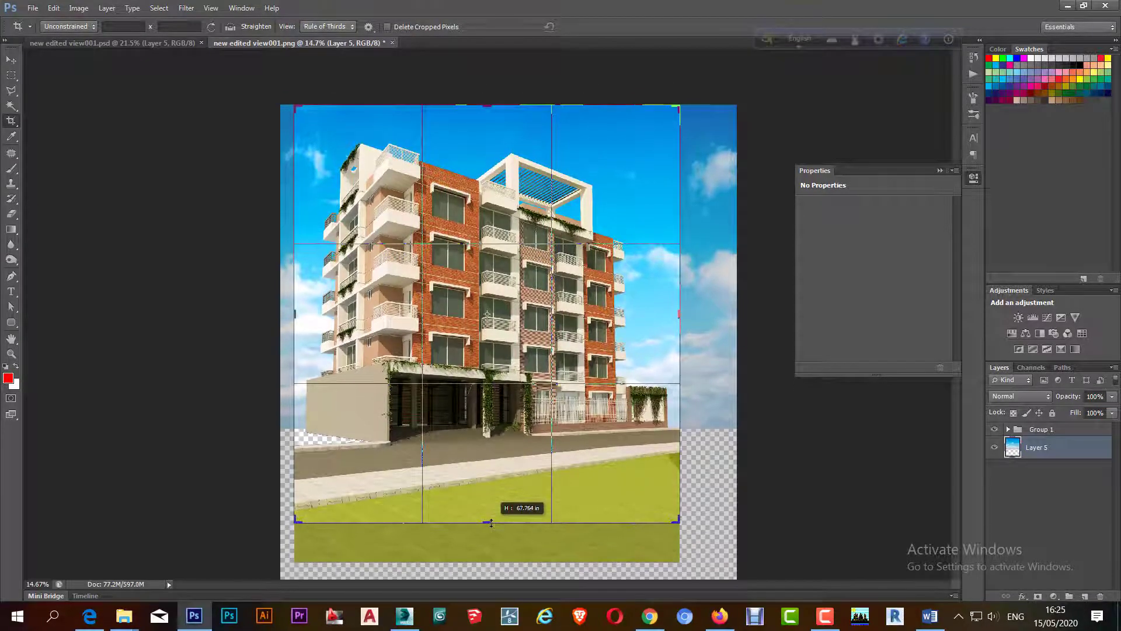
pyautogui.moveTo(491, 522); pyautogui.dragTo(490, 508)
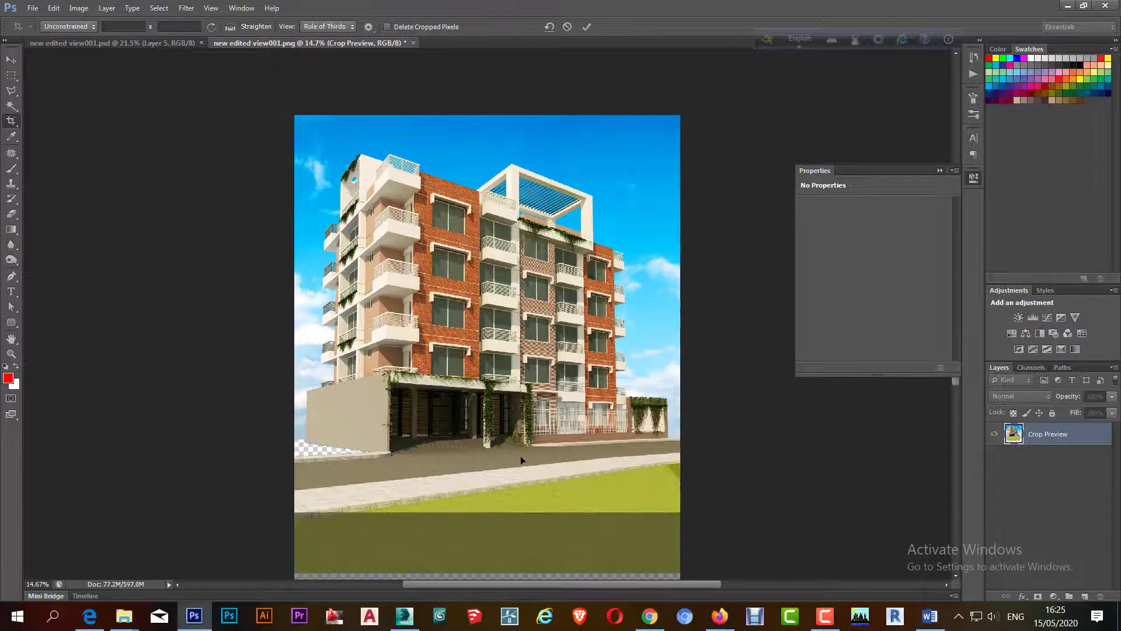
pyautogui.press('Return')
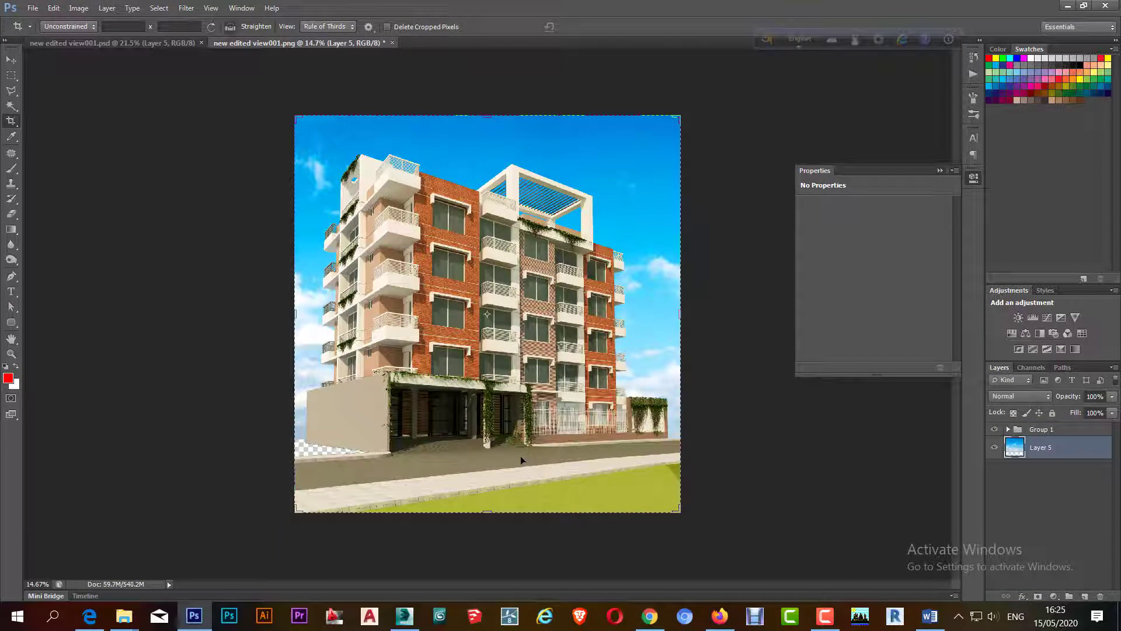
pyautogui.scroll(1, 521, 457)
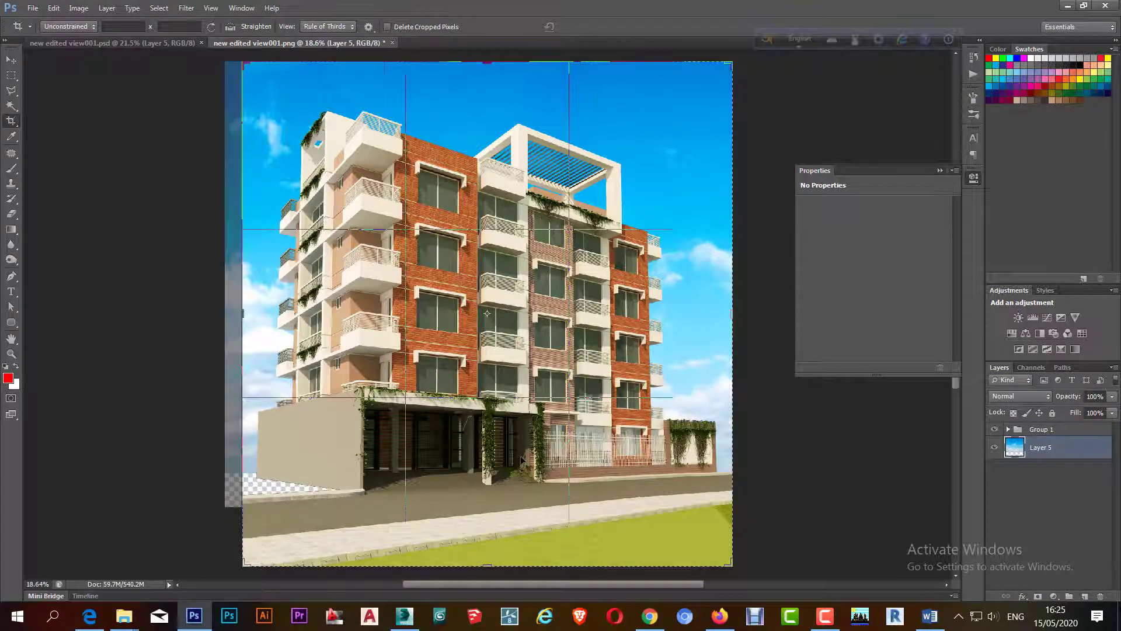
pyautogui.click(522, 459)
pyautogui.press('Return')
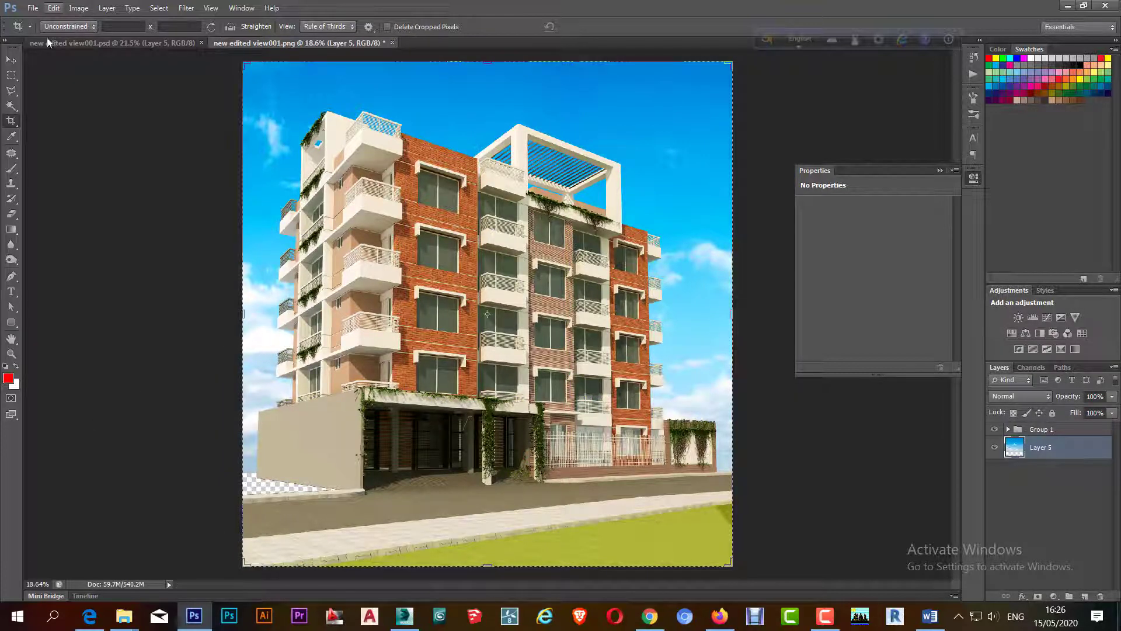
# Drag Layer 0 copy from the PSD into the PNG, delete it, and bring up the Open dialog
pyautogui.click(69, 44)
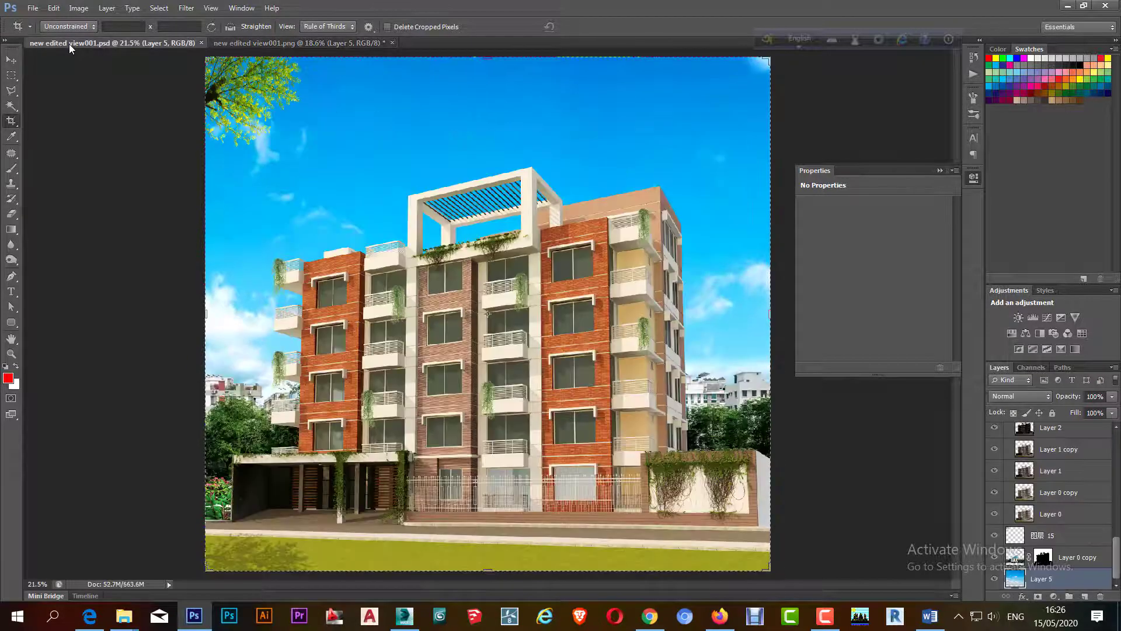
pyautogui.click(14, 60)
pyautogui.moveTo(235, 442); pyautogui.dragTo(281, 52)
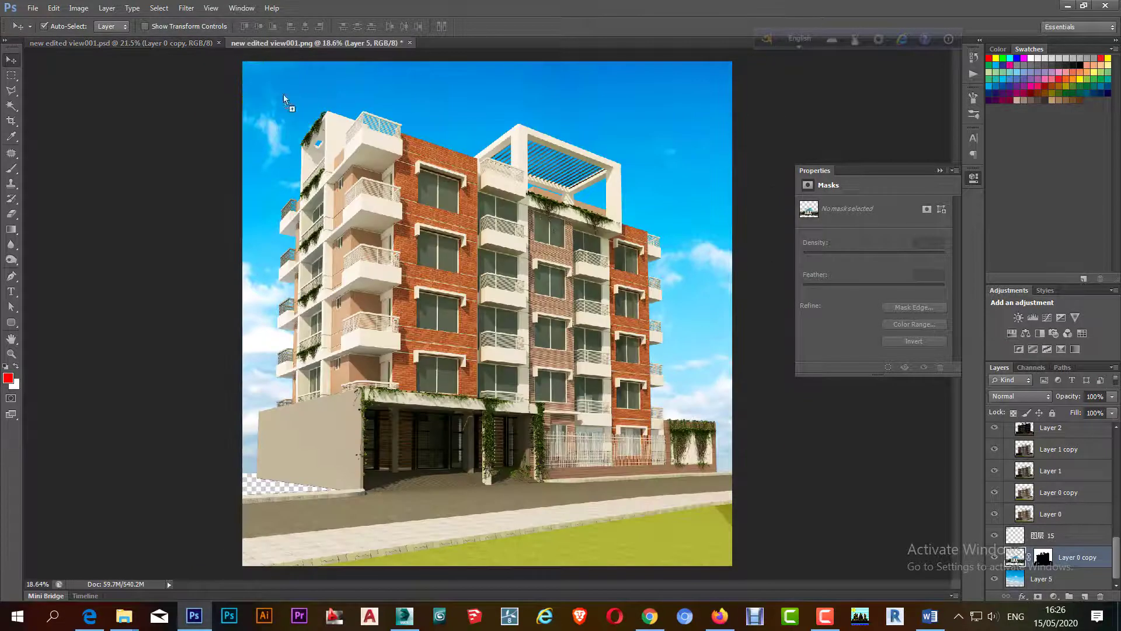
pyautogui.moveTo(282, 43)
pyautogui.mouseDown()
pyautogui.moveTo(296, 314)
pyautogui.moveTo(248, 405)
pyautogui.mouseUp()
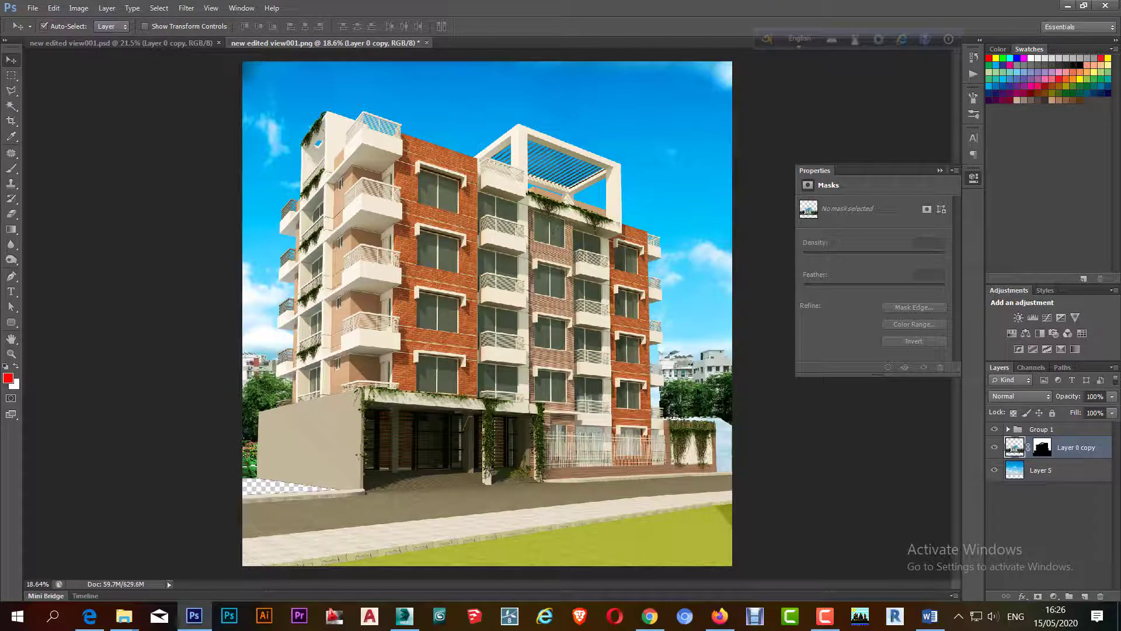
pyautogui.press('Delete')
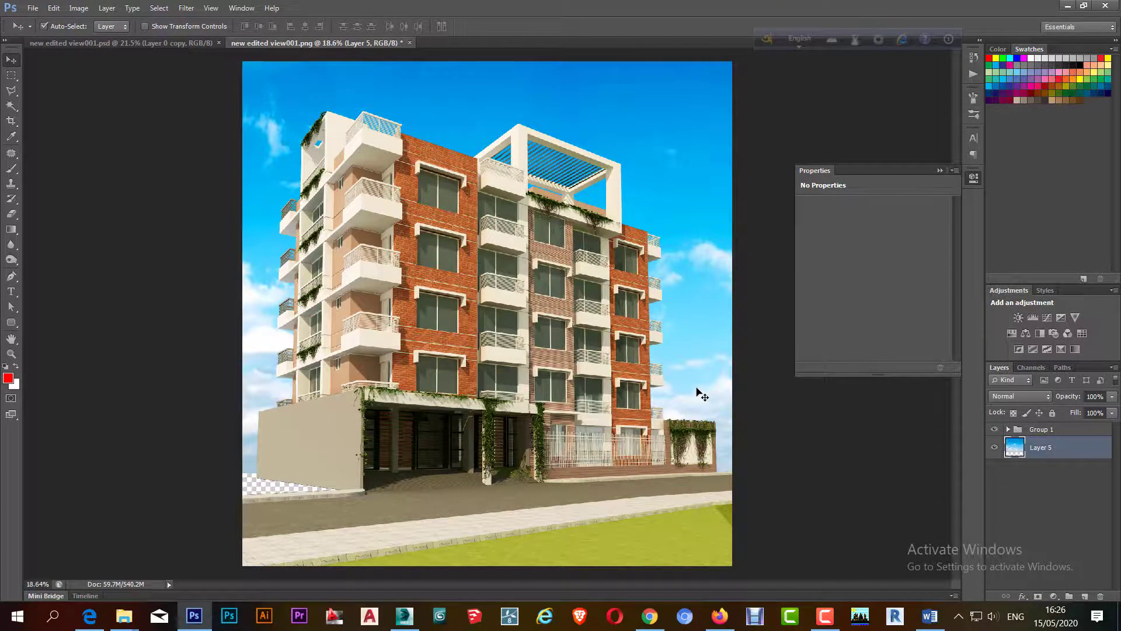
pyautogui.hotkey('ctrl', 'o')
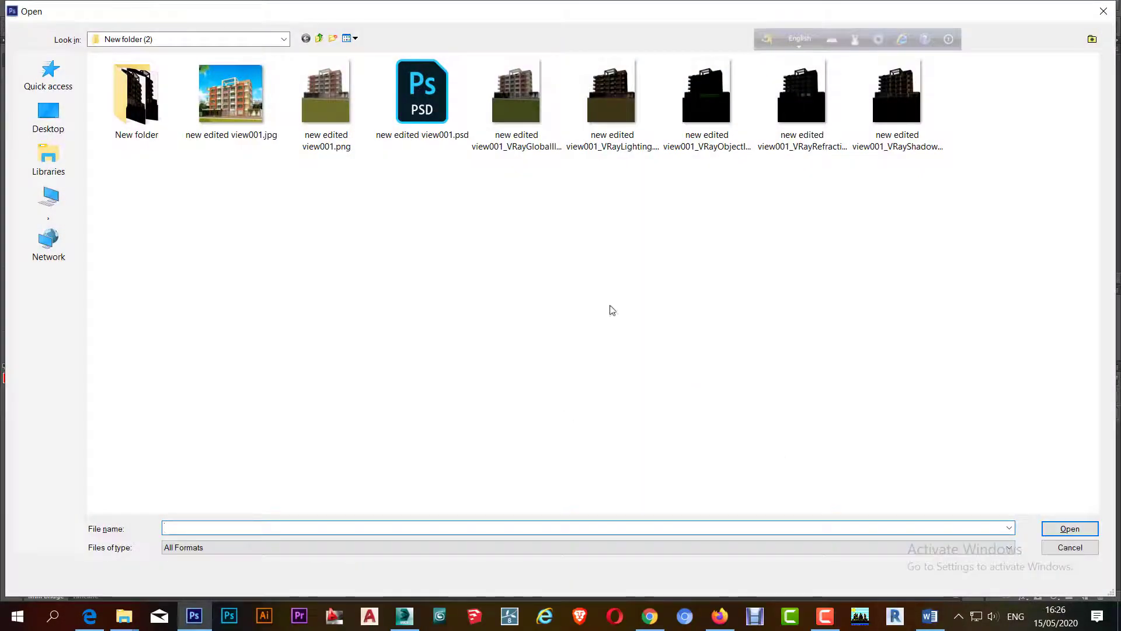
# Cancel the Open dialog and switch to the Explorer window showing the Work folder
pyautogui.click(612, 310)
pyautogui.click(1071, 547)
pyautogui.moveTo(124, 617)
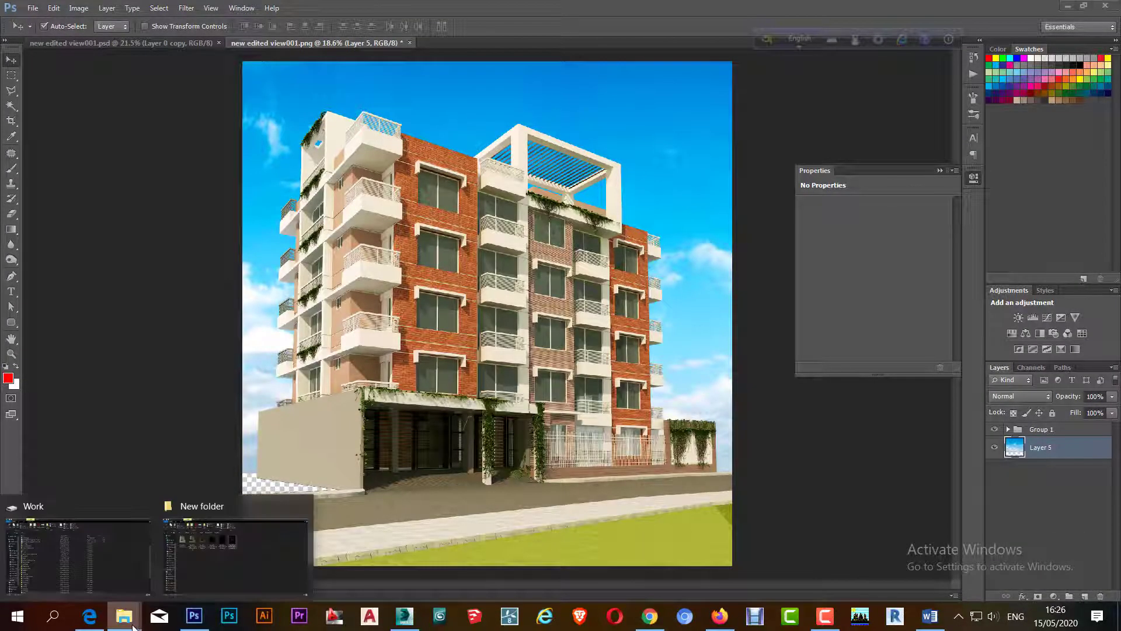
pyautogui.moveTo(77, 552)
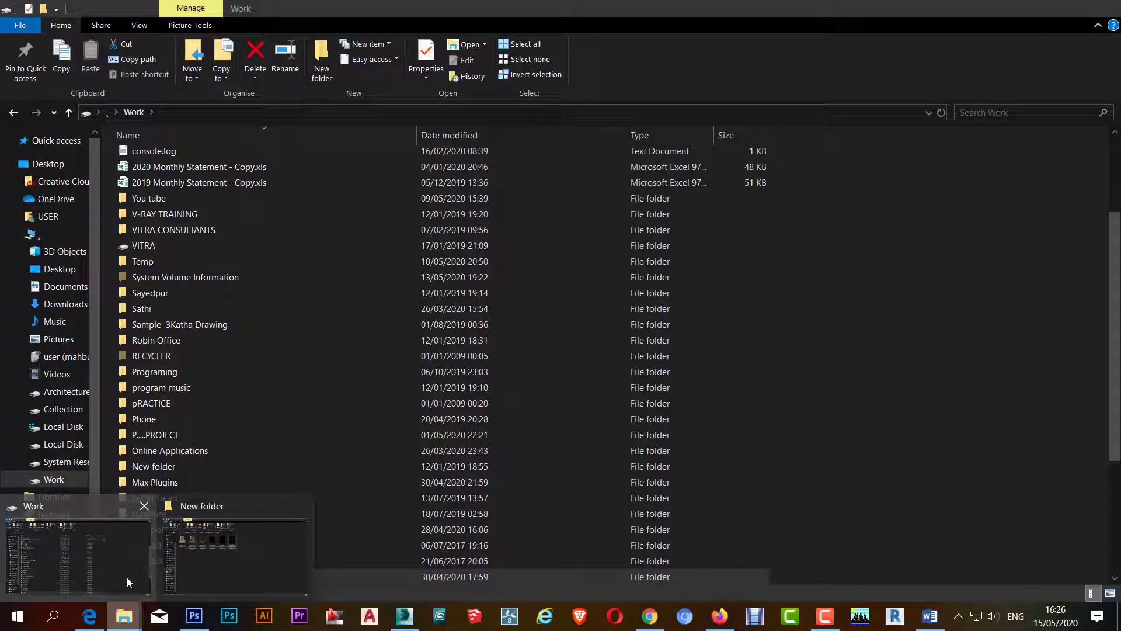
pyautogui.click(128, 577)
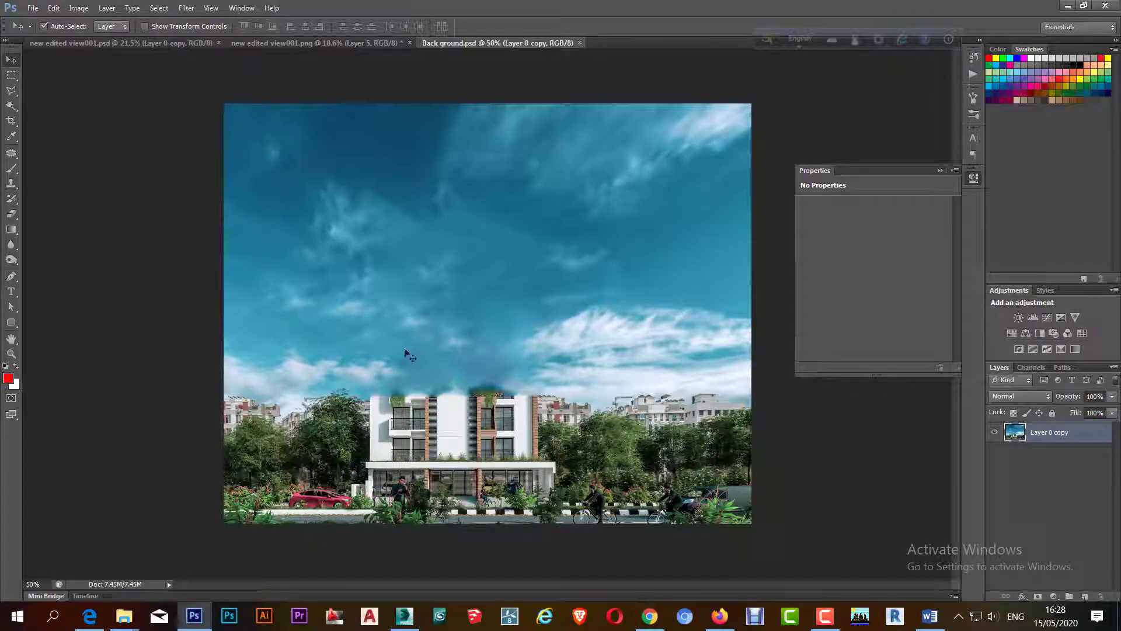
# Zoom in and draw a rectangular selection around the white building
pyautogui.click(441, 442)
pyautogui.moveTo(449, 419); pyautogui.dragTo(472, 374)
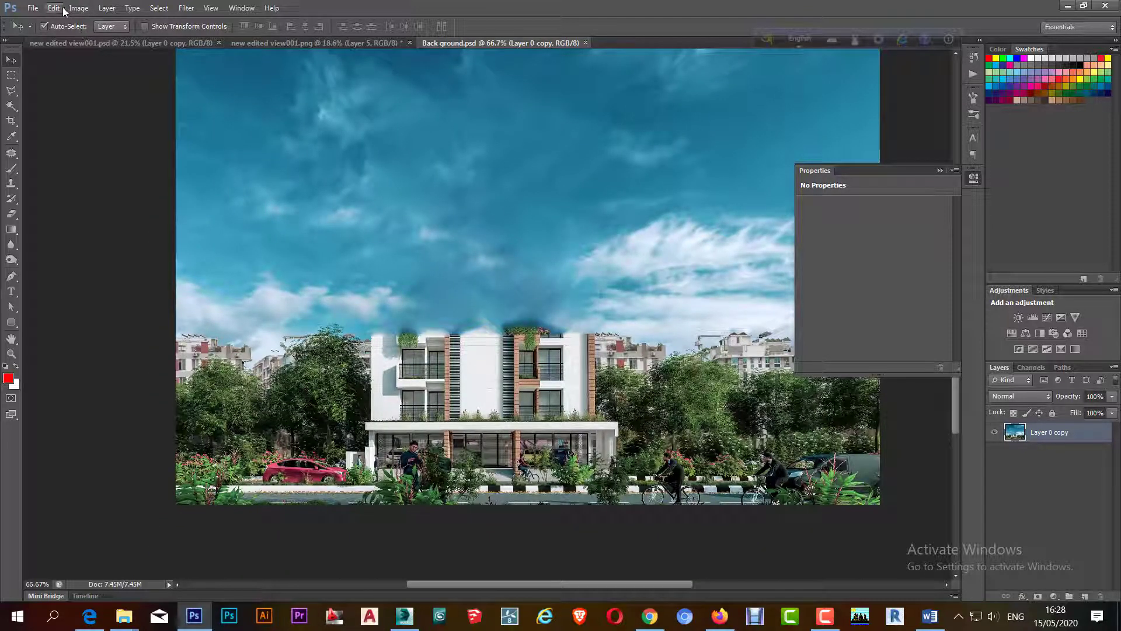
pyautogui.click(10, 76)
pyautogui.moveTo(362, 325); pyautogui.dragTo(648, 501)
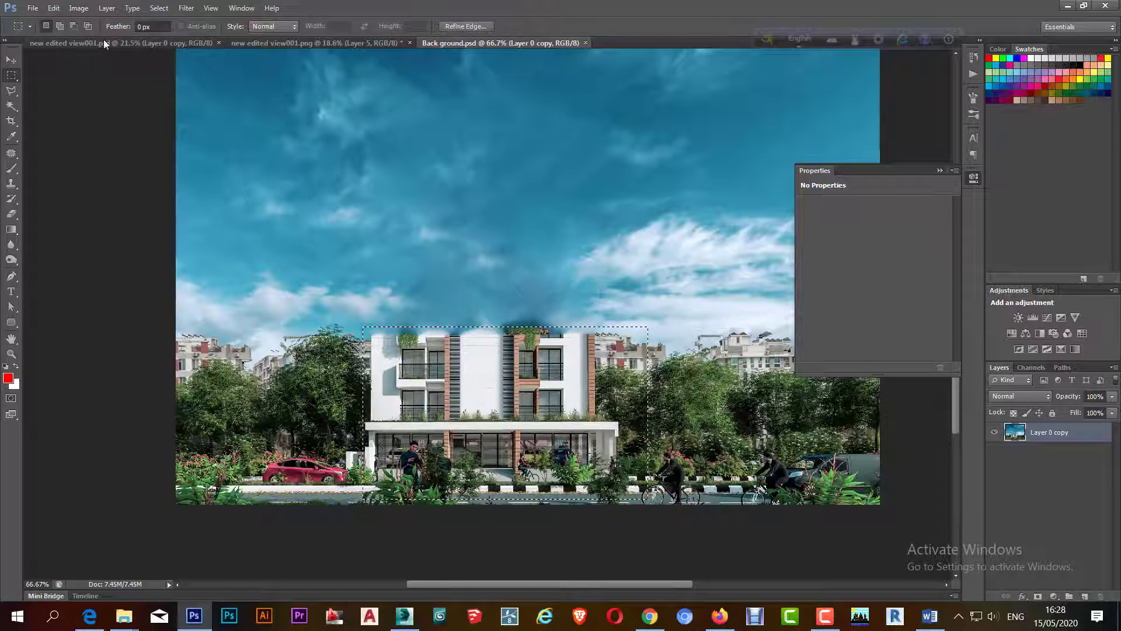
# Fill the selection with Content-Aware and deselect
pyautogui.click(53, 8)
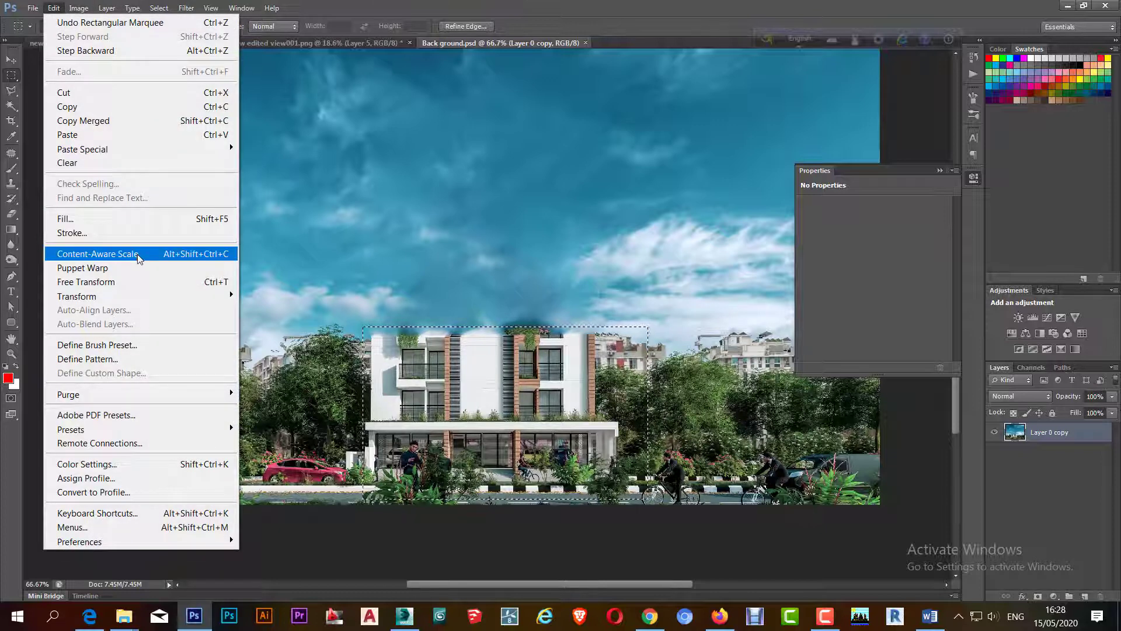
pyautogui.moveTo(77, 296)
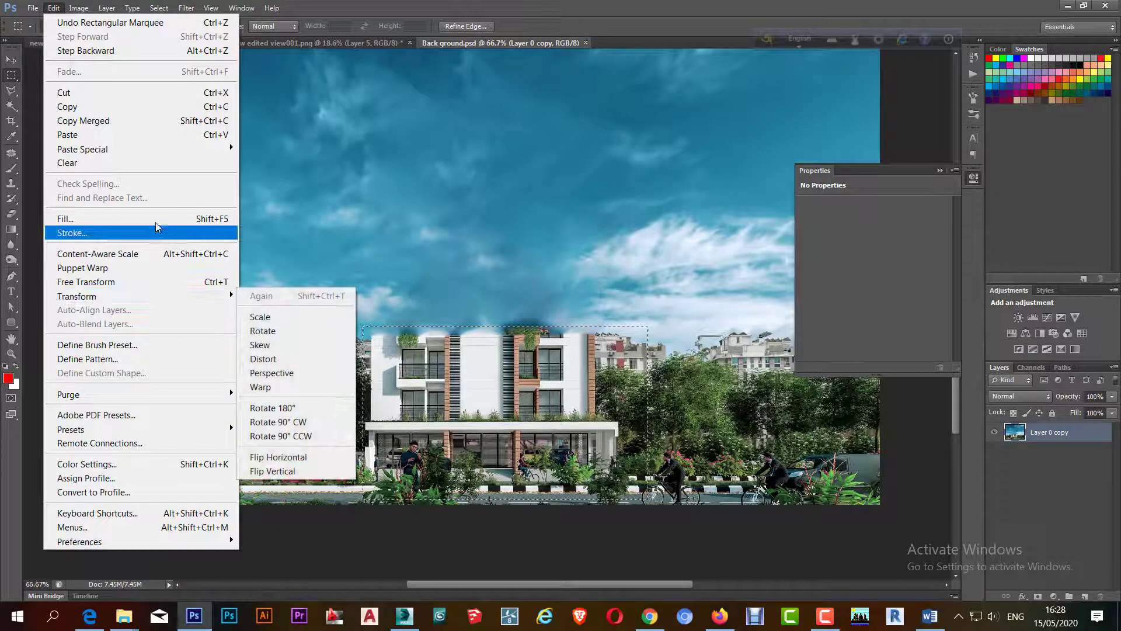
pyautogui.click(146, 219)
pyautogui.click(248, 197)
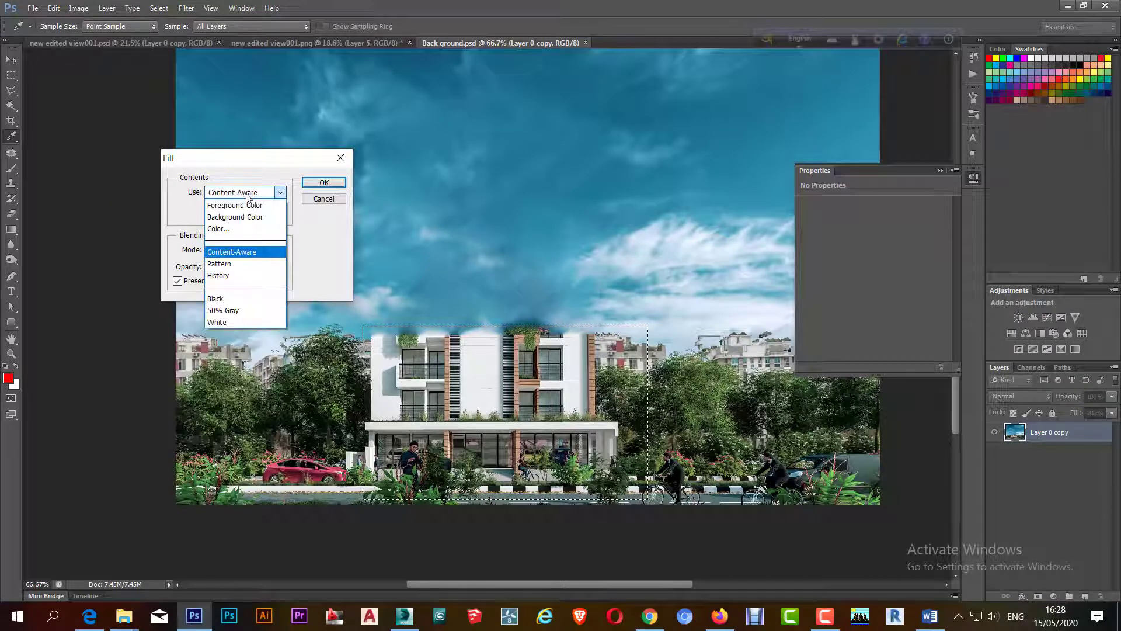
pyautogui.click(255, 169)
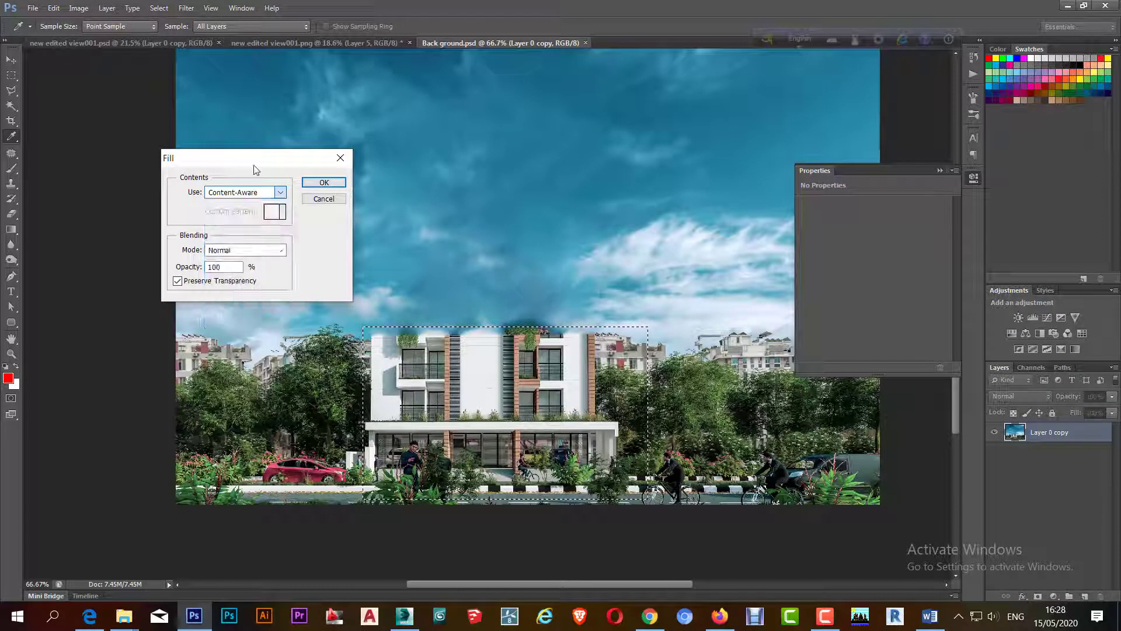
pyautogui.click(330, 183)
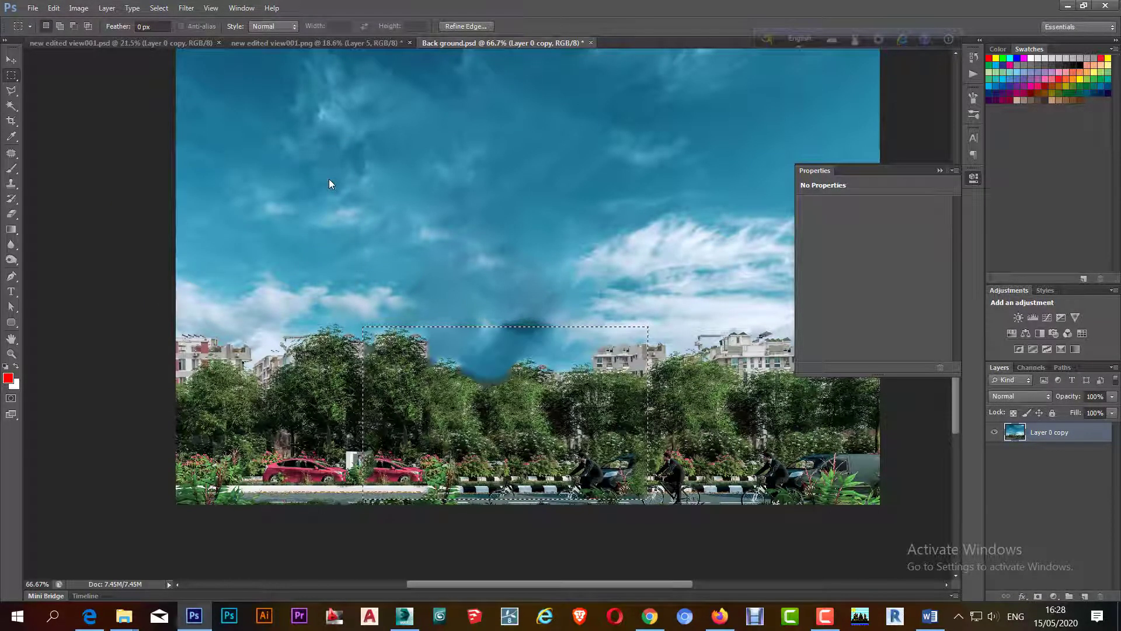
pyautogui.hotkey('ctrl', 'd')
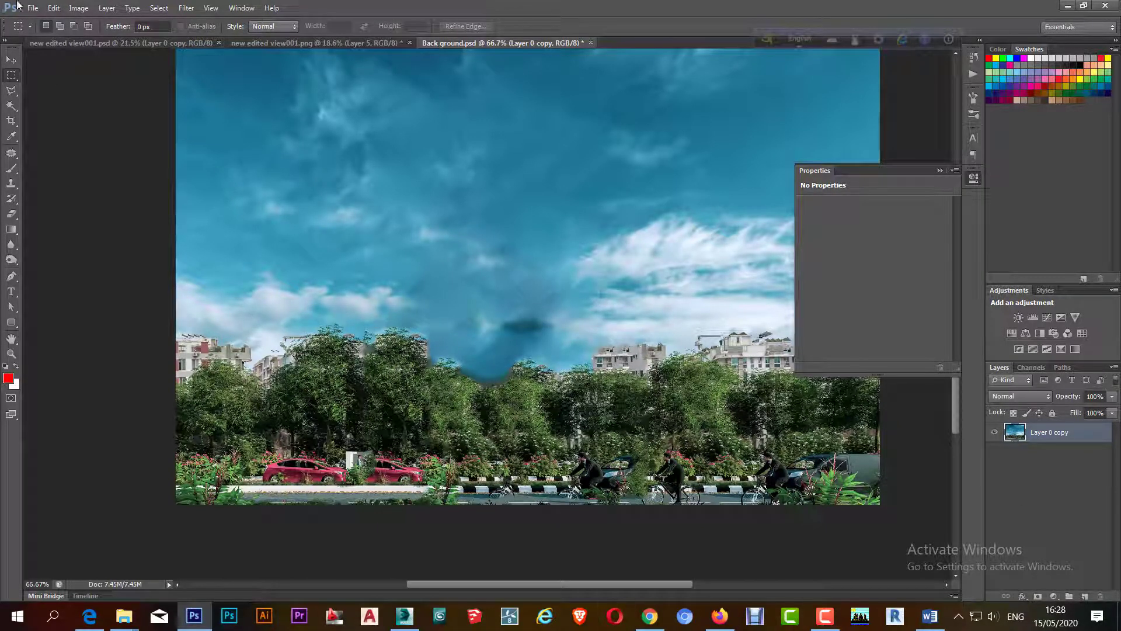
pyautogui.click(12, 62)
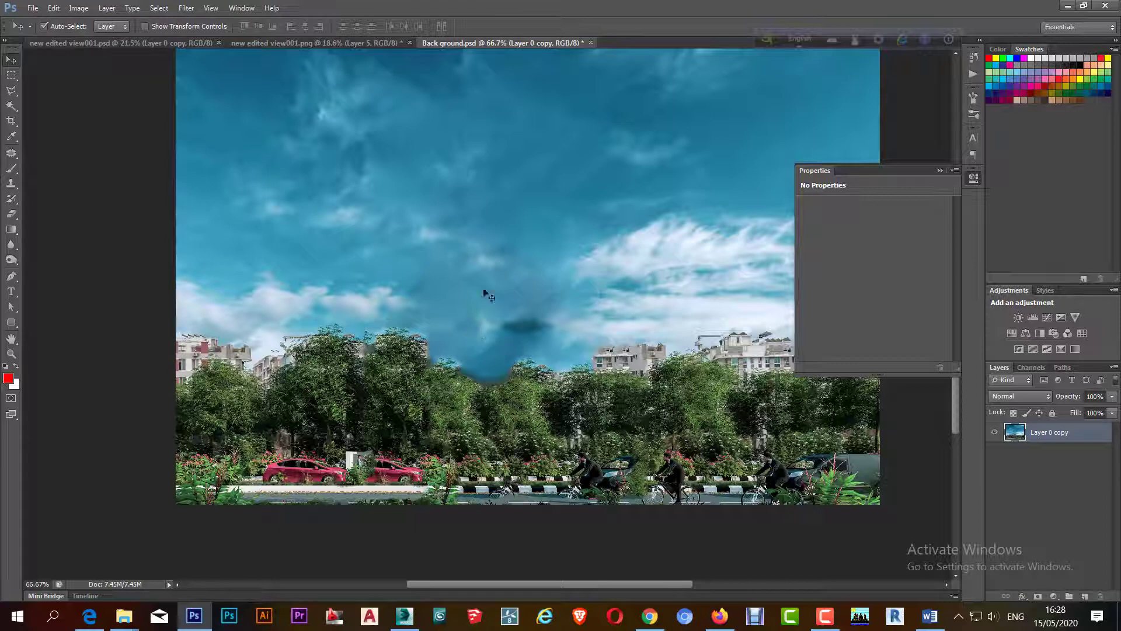
# Bring the cleaned backdrop into the building render and place it above Group 1
pyautogui.moveTo(432, 219); pyautogui.dragTo(268, 43)
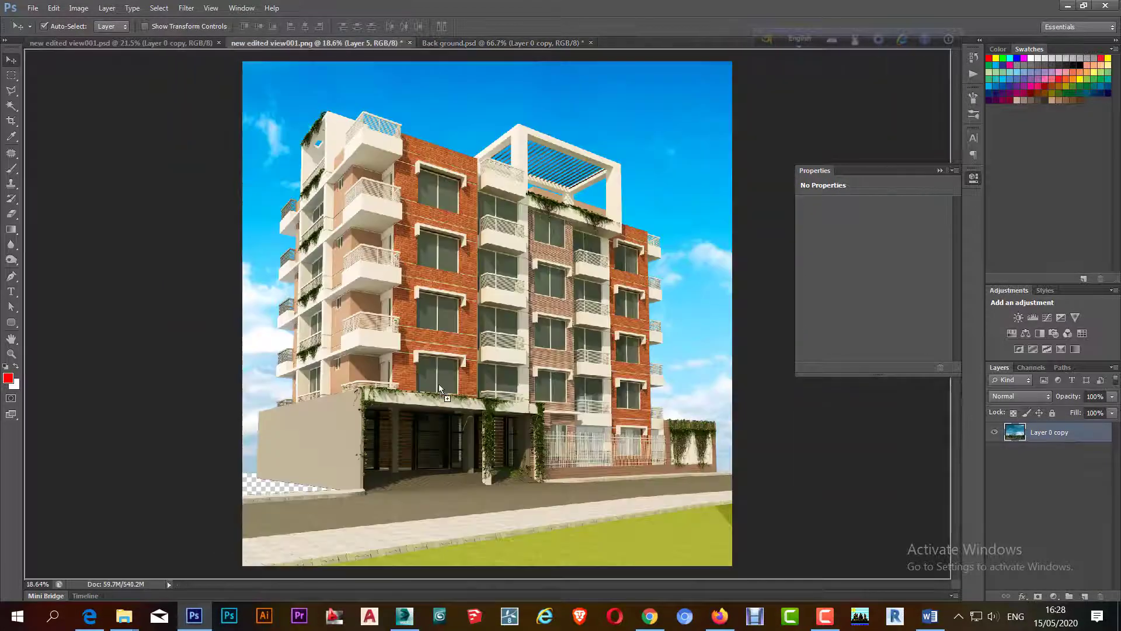
pyautogui.moveTo(267, 43); pyautogui.dragTo(439, 389)
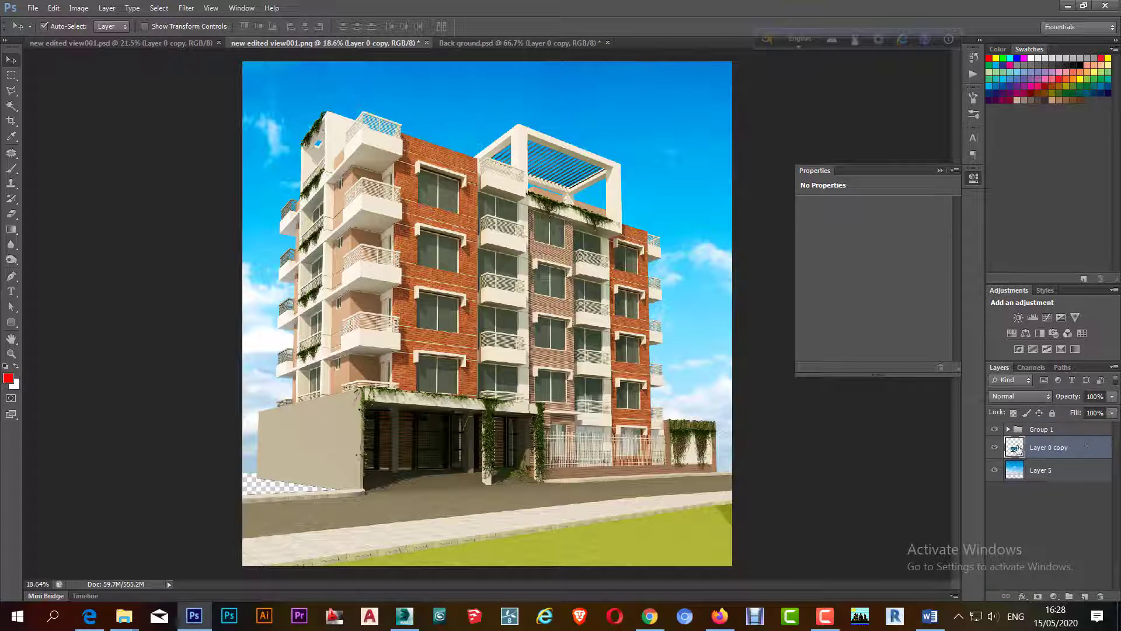
pyautogui.moveTo(1016, 448); pyautogui.dragTo(1023, 427)
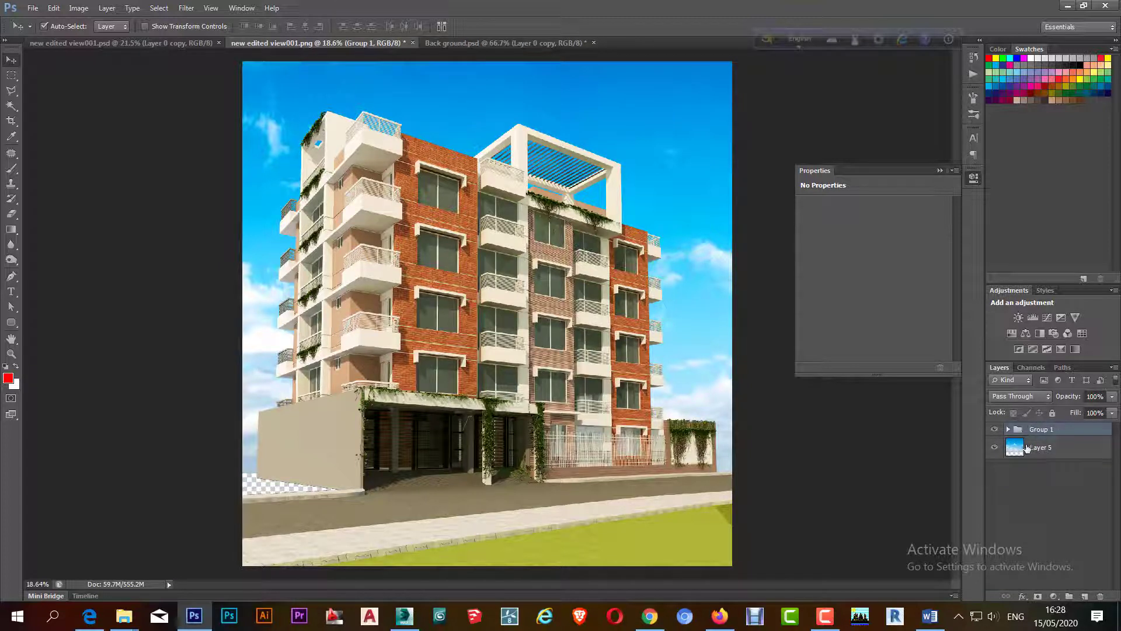
pyautogui.hotkey('ctrl', 'z')
pyautogui.moveTo(1014, 447); pyautogui.dragTo(1047, 426)
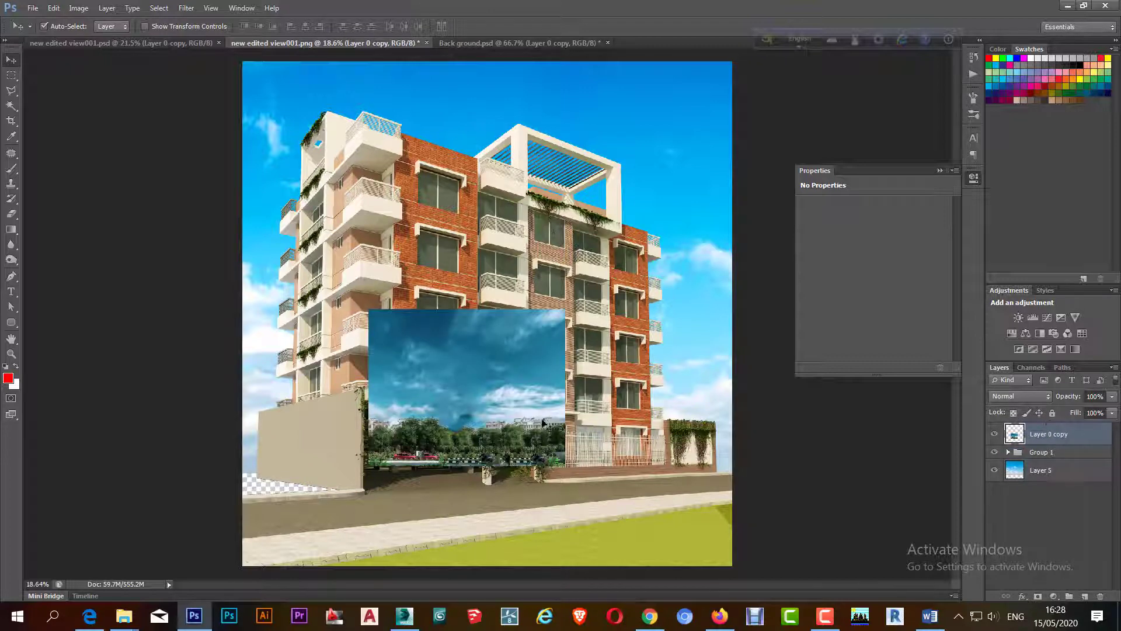
# Scale the backdrop up with Free Transform to span the whole canvas
pyautogui.moveTo(535, 423); pyautogui.dragTo(412, 459)
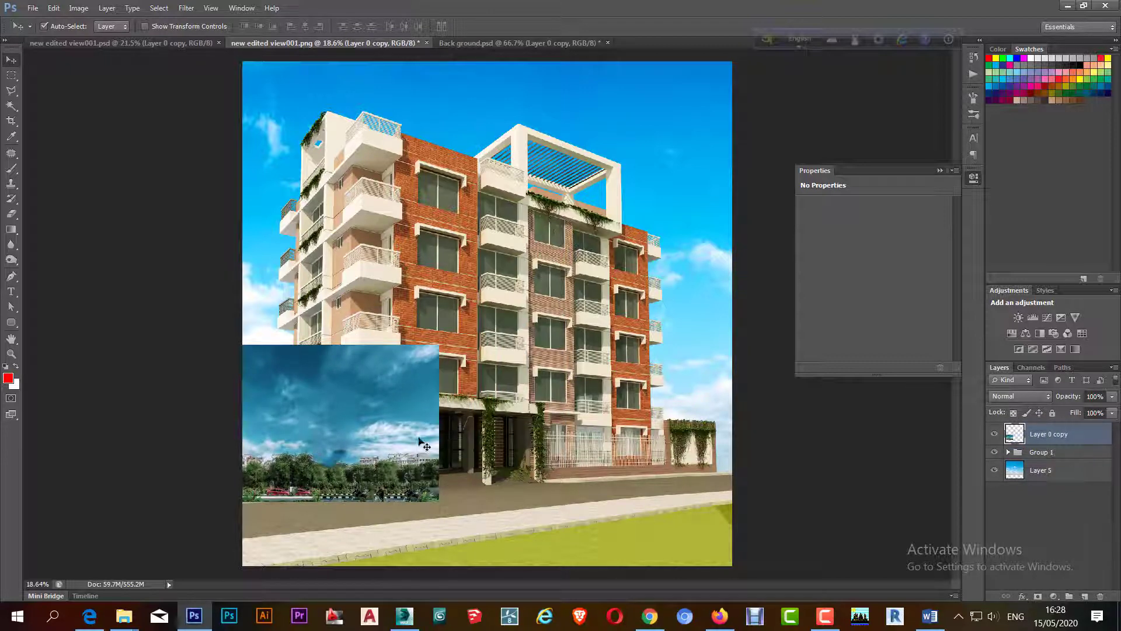
pyautogui.hotkey('ctrl', 't')
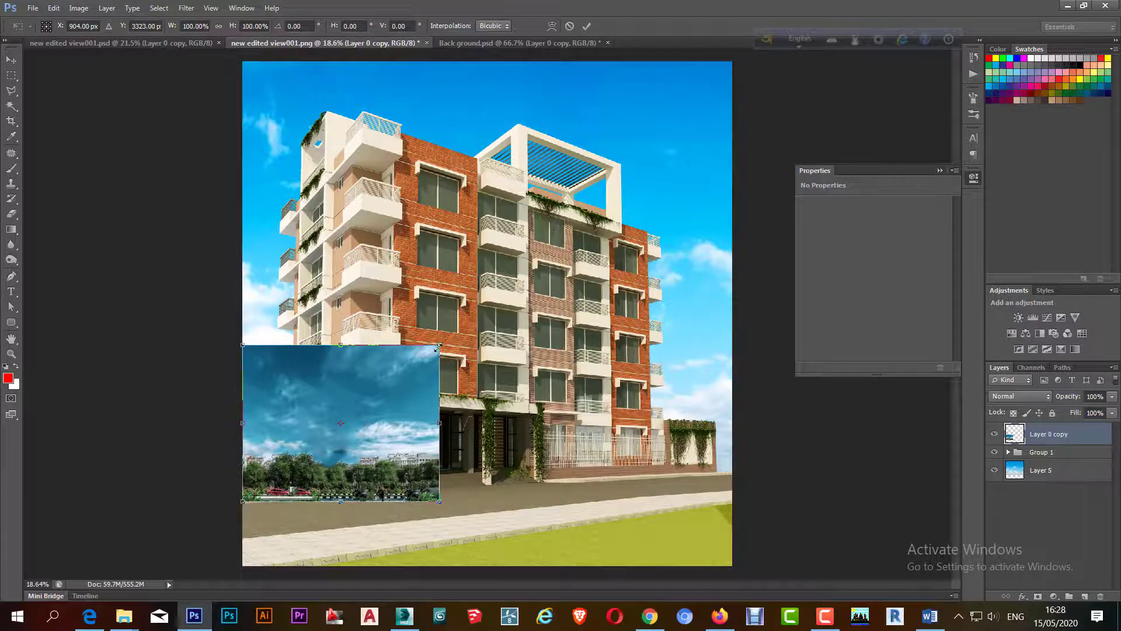
pyautogui.moveTo(438, 348)
pyautogui.mouseDown()
pyautogui.moveTo(773, 110)
pyautogui.moveTo(799, 69)
pyautogui.mouseUp()
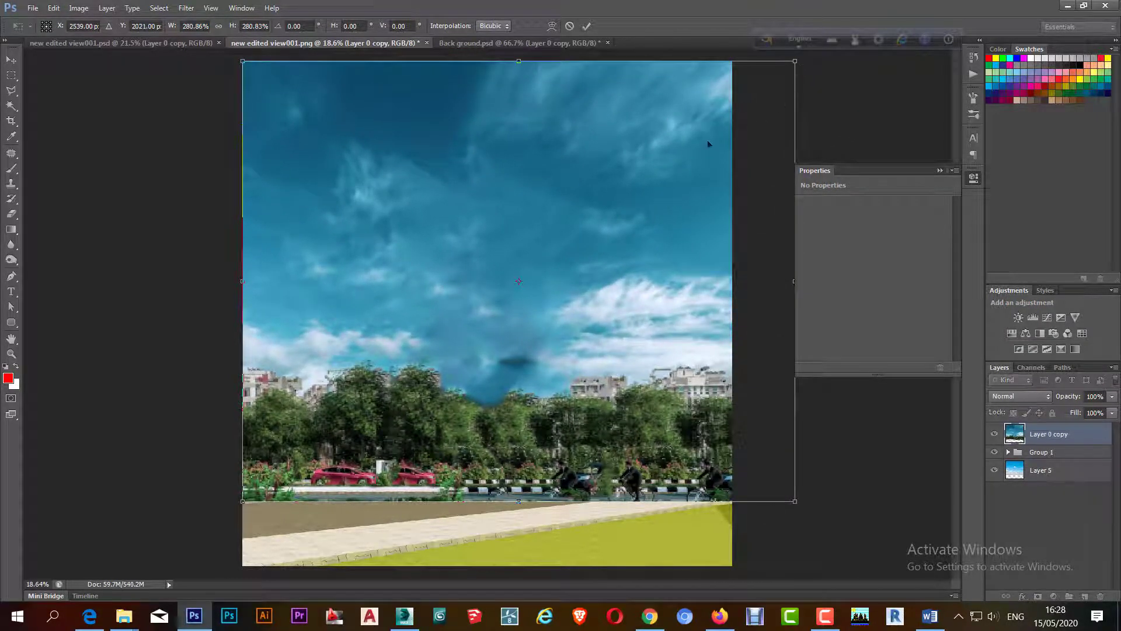
pyautogui.press('Return')
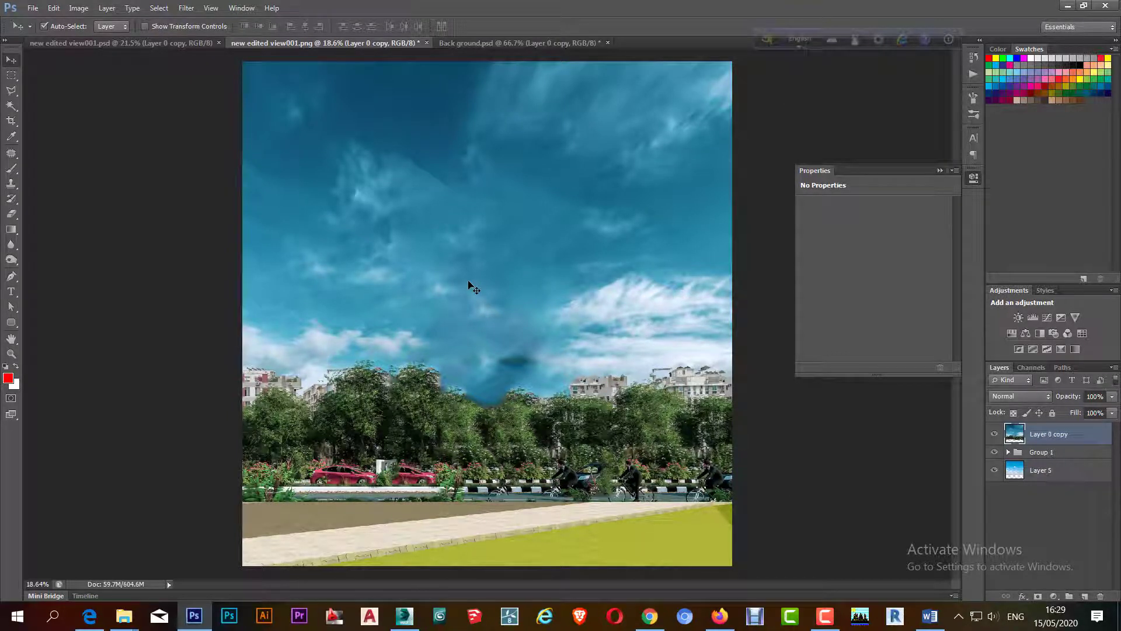
pyautogui.moveTo(468, 282); pyautogui.dragTo(468, 292)
# Load the building layer's outline from Group 1 and use it as a mask on Layer 0 copy
pyautogui.press('e')
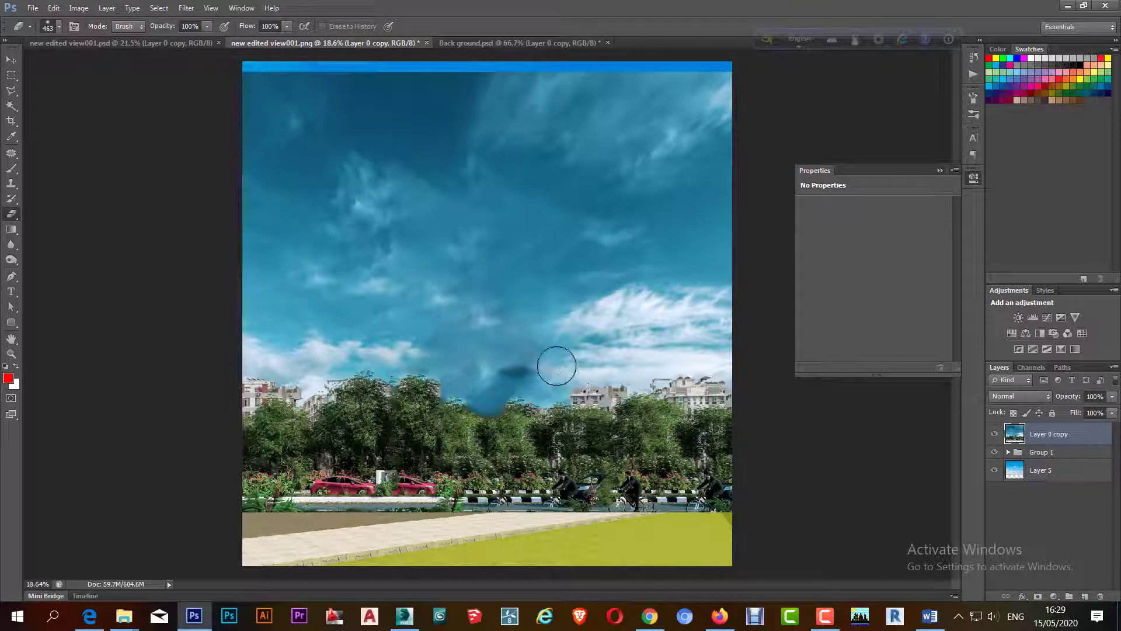
pyautogui.click(1008, 453)
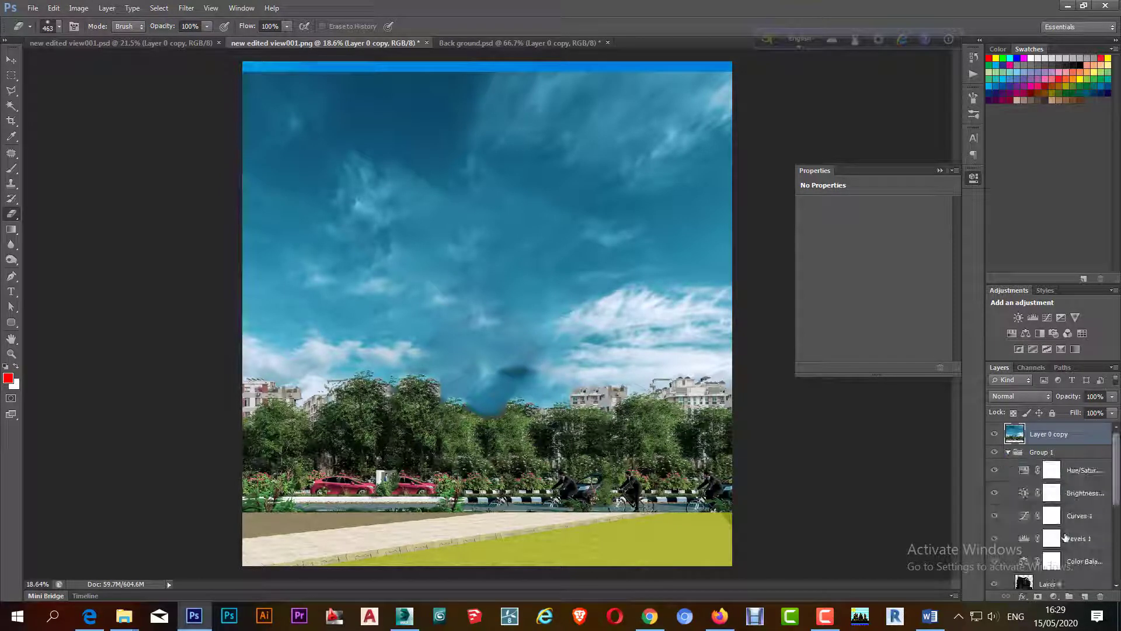
pyautogui.scroll(-2, 1065, 537)
pyautogui.scroll(-2, 1079, 529)
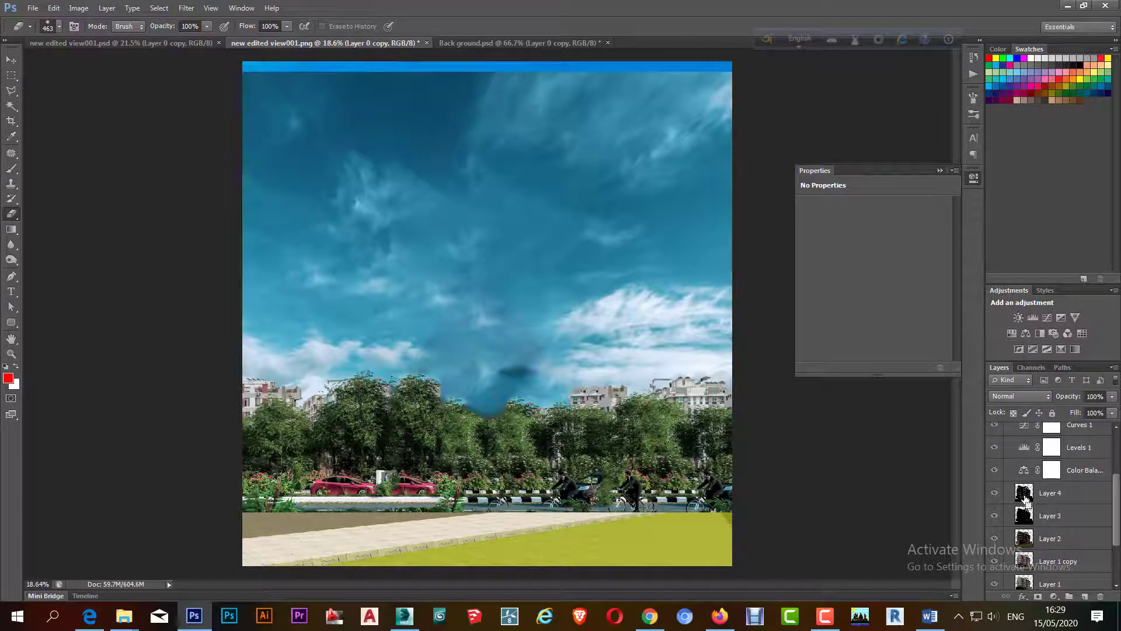
pyautogui.keyDown('ctrl'); pyautogui.click(1025, 495); pyautogui.keyUp('ctrl')
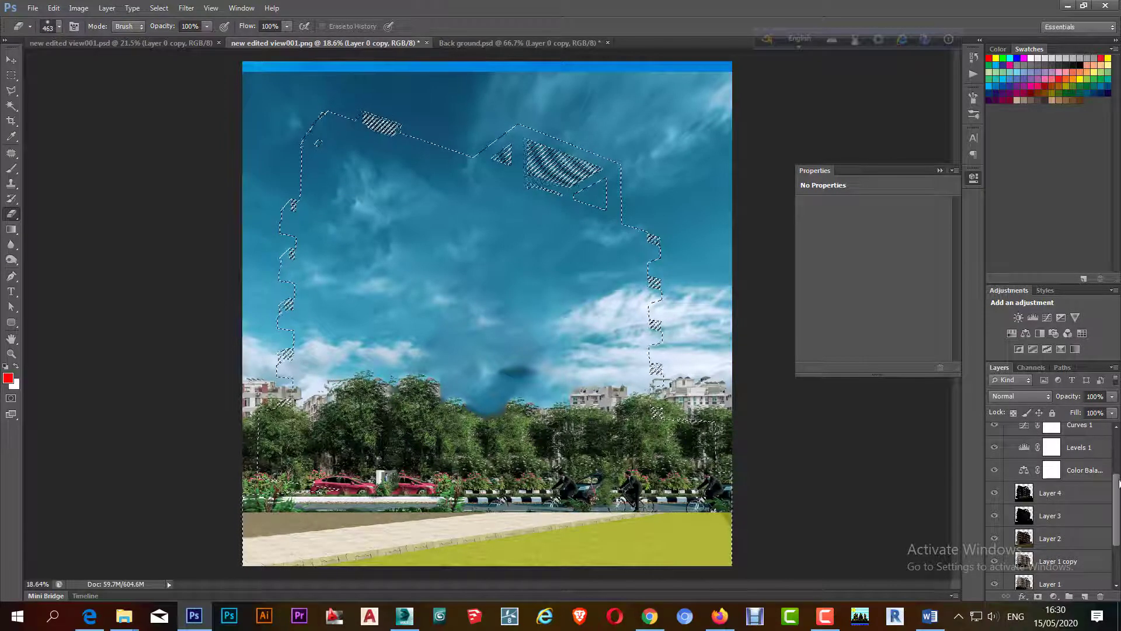
pyautogui.scroll(4, 1100, 467)
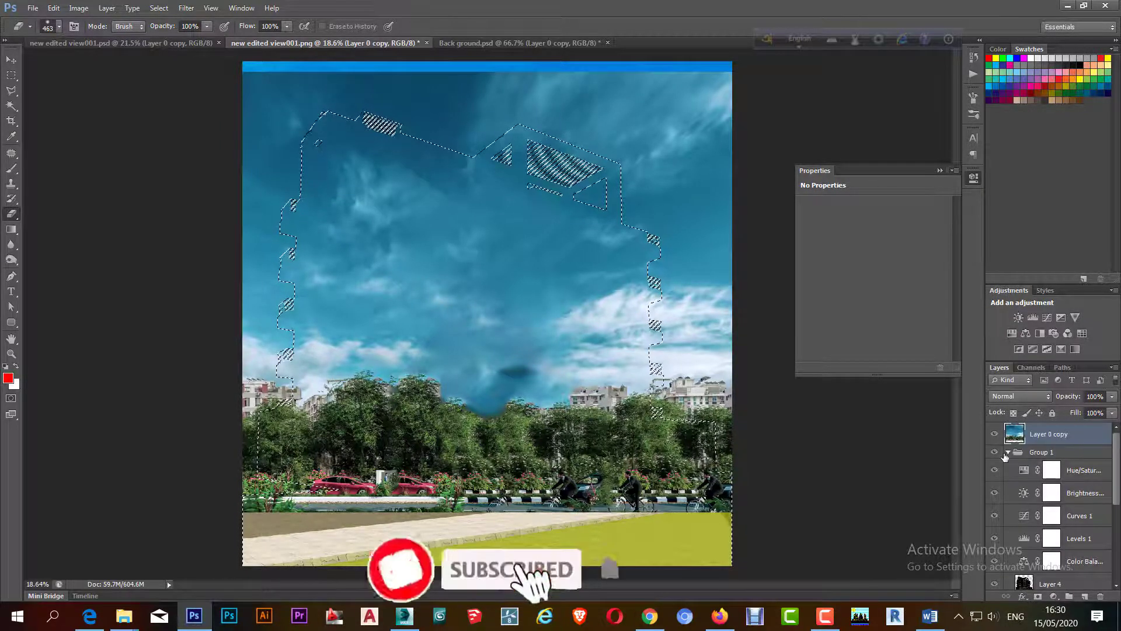
pyautogui.click(1008, 452)
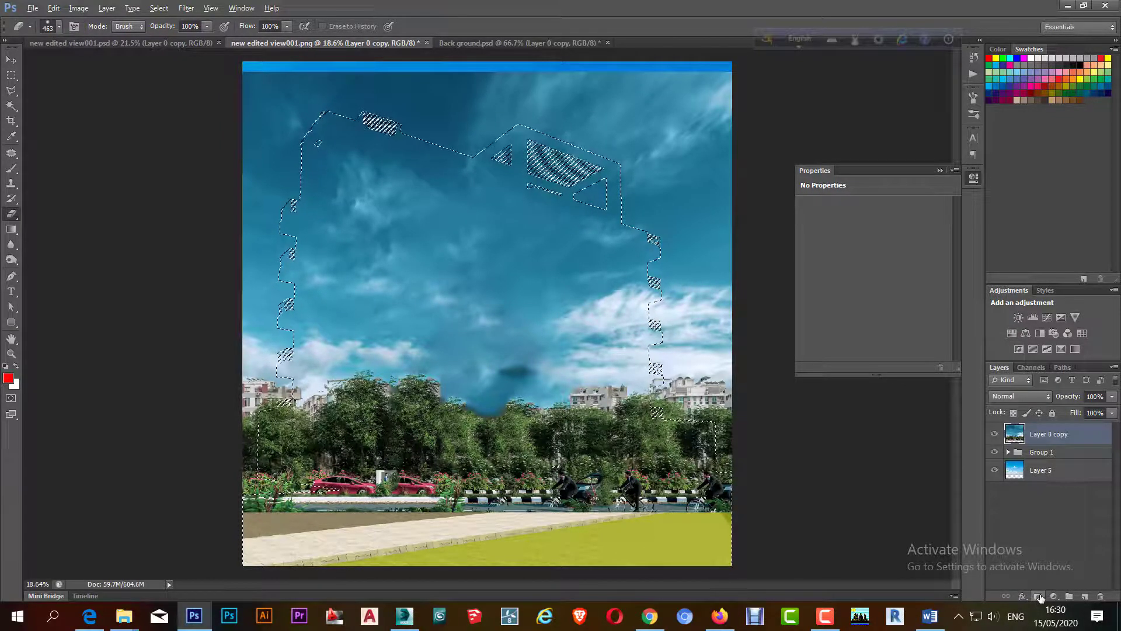
pyautogui.click(1039, 598)
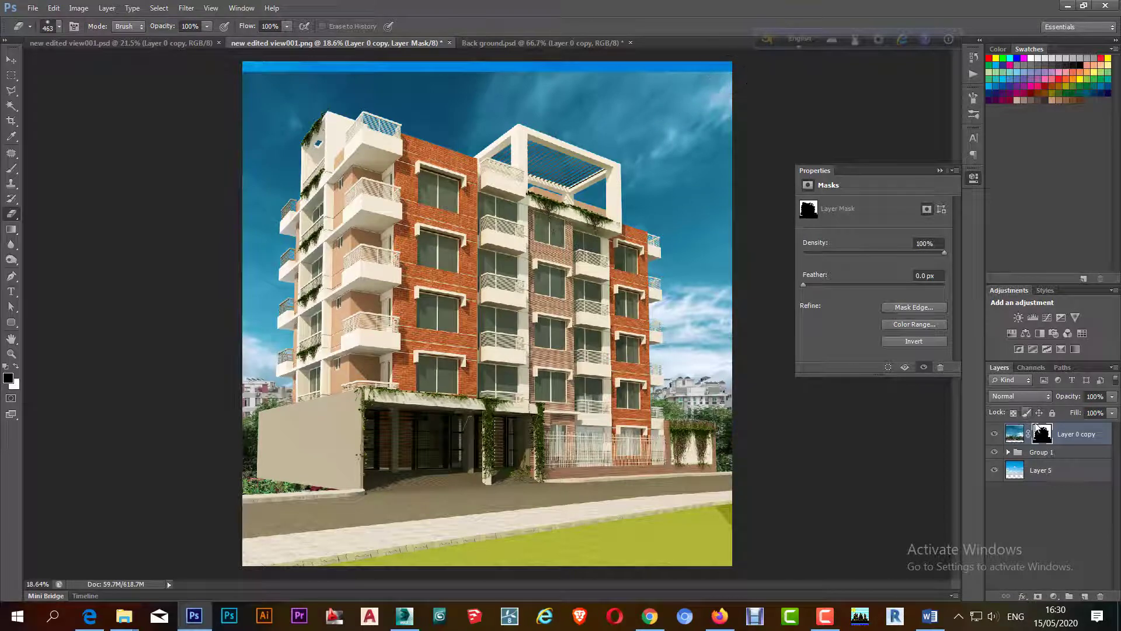
# Erase the backdrop's top strip, cloud band and sky beside the building so the sky photo shows
pyautogui.click(1014, 435)
pyautogui.moveTo(743, 92)
pyautogui.mouseDown()
pyautogui.moveTo(250, 66)
pyautogui.moveTo(595, 79)
pyautogui.moveTo(450, 68)
pyautogui.moveTo(168, 82)
pyautogui.moveTo(132, 121)
pyautogui.moveTo(518, 100)
pyautogui.mouseUp()
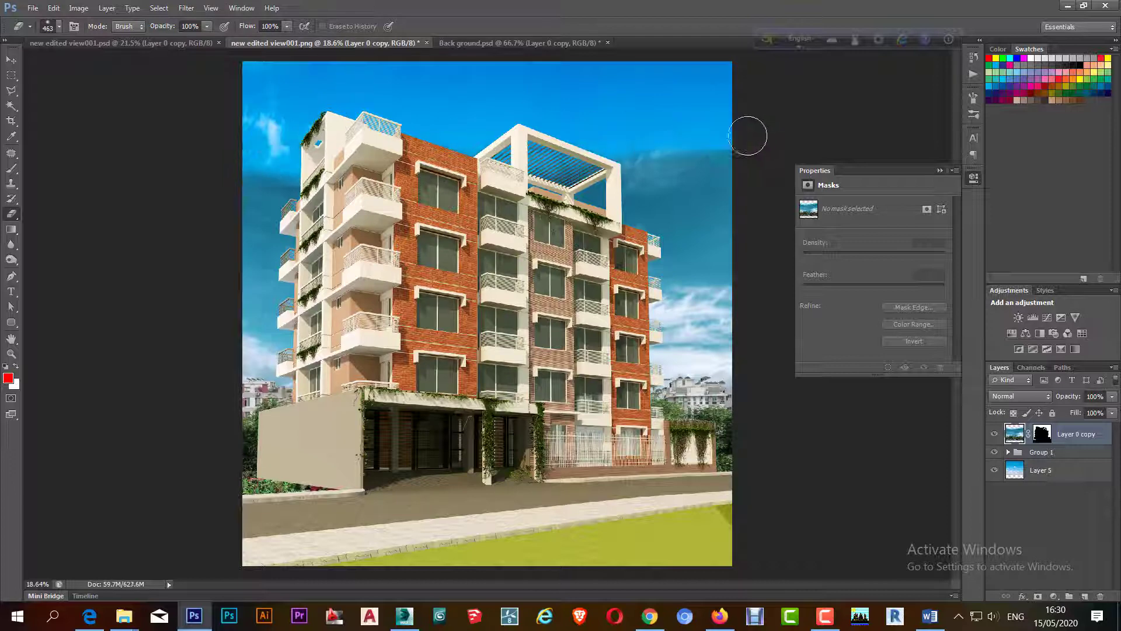
pyautogui.moveTo(748, 135); pyautogui.dragTo(253, 124)
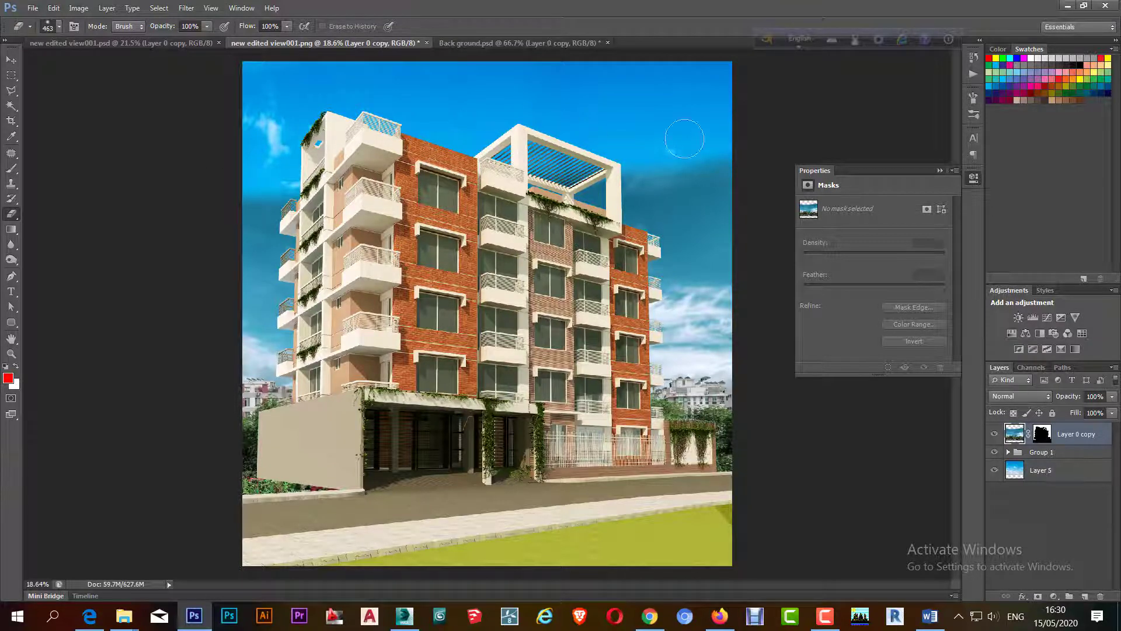
pyautogui.moveTo(681, 135)
pyautogui.mouseDown()
pyautogui.moveTo(634, 149)
pyautogui.moveTo(724, 163)
pyautogui.moveTo(731, 240)
pyautogui.mouseUp()
pyautogui.moveTo(357, 169)
pyautogui.mouseDown()
pyautogui.moveTo(275, 210)
pyautogui.moveTo(257, 257)
pyautogui.moveTo(220, 287)
pyautogui.moveTo(292, 308)
pyautogui.mouseUp()
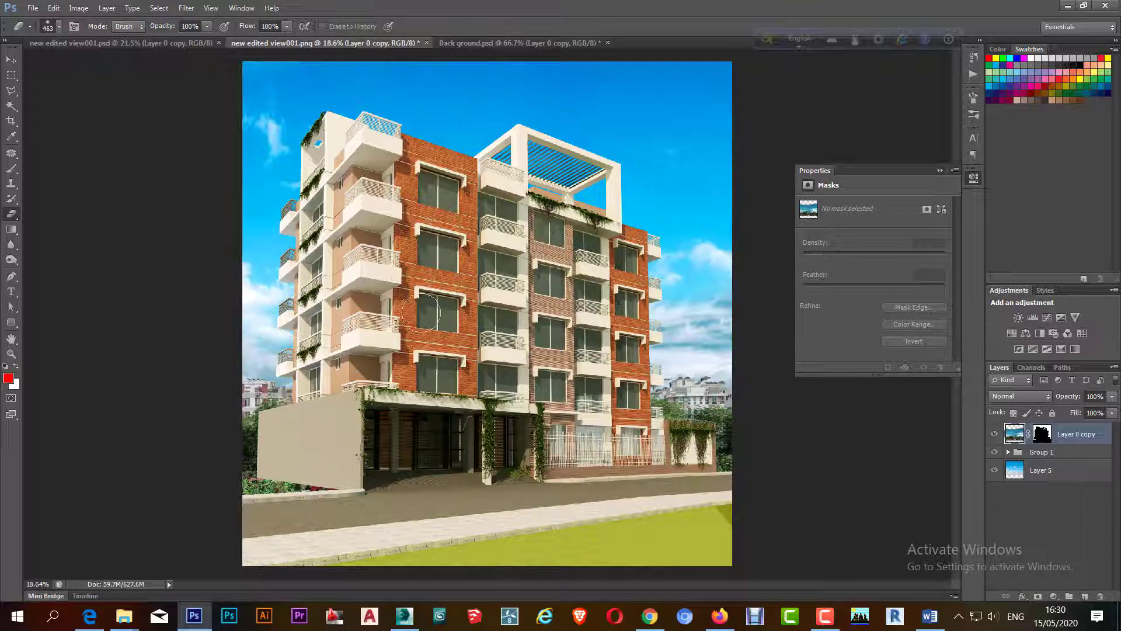
pyautogui.moveTo(581, 302); pyautogui.dragTo(734, 318)
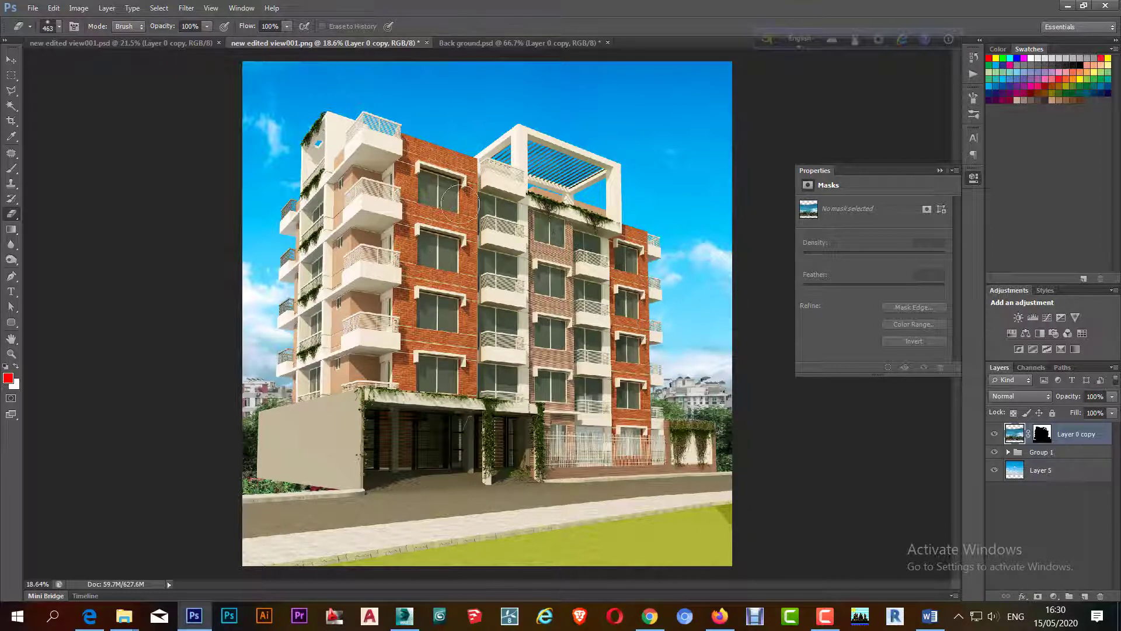
# Inspect the building close up, then bring up new edited view001.psd with its overhanging branch
pyautogui.click(10, 61)
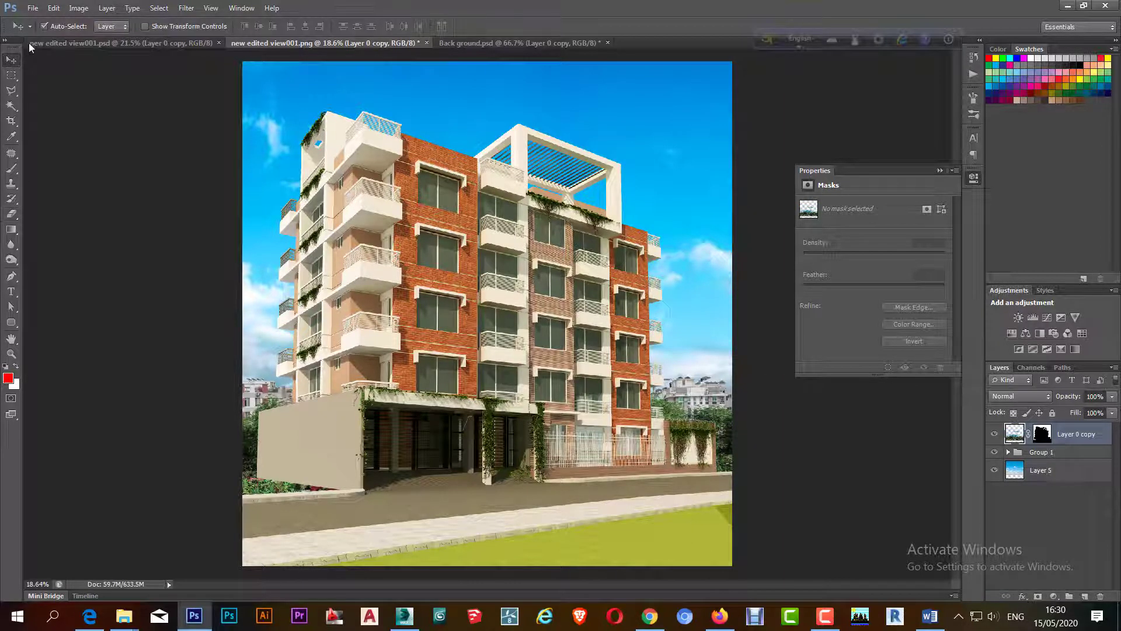
pyautogui.click(437, 442)
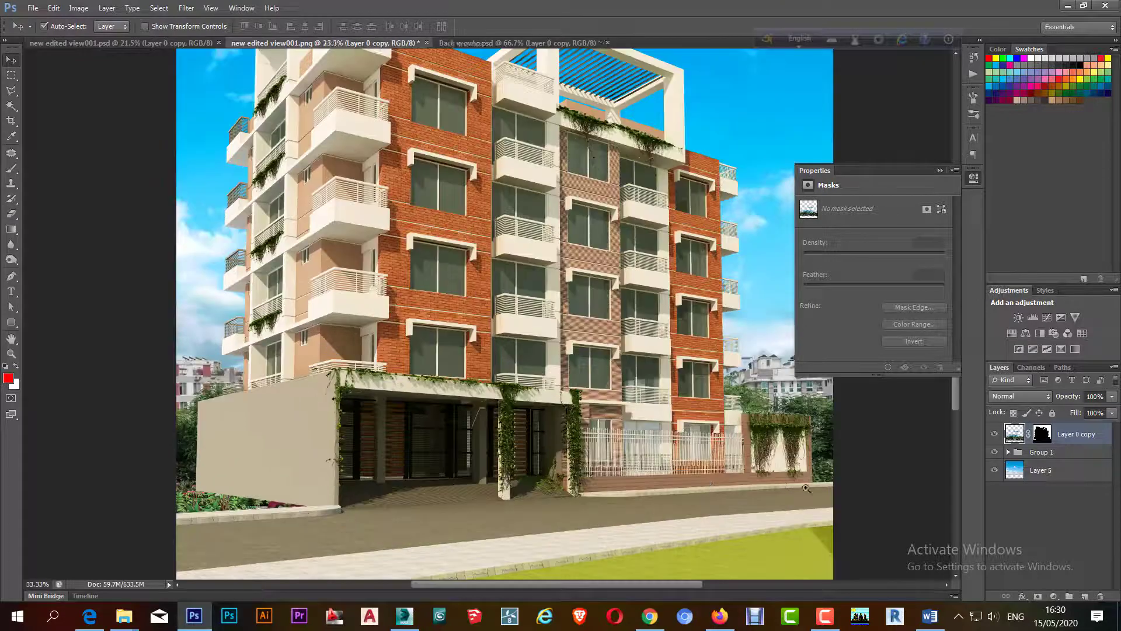
pyautogui.click(800, 479)
pyautogui.moveTo(799, 478); pyautogui.dragTo(726, 434)
pyautogui.keyDown('alt'); pyautogui.click(727, 434); pyautogui.keyUp('alt')
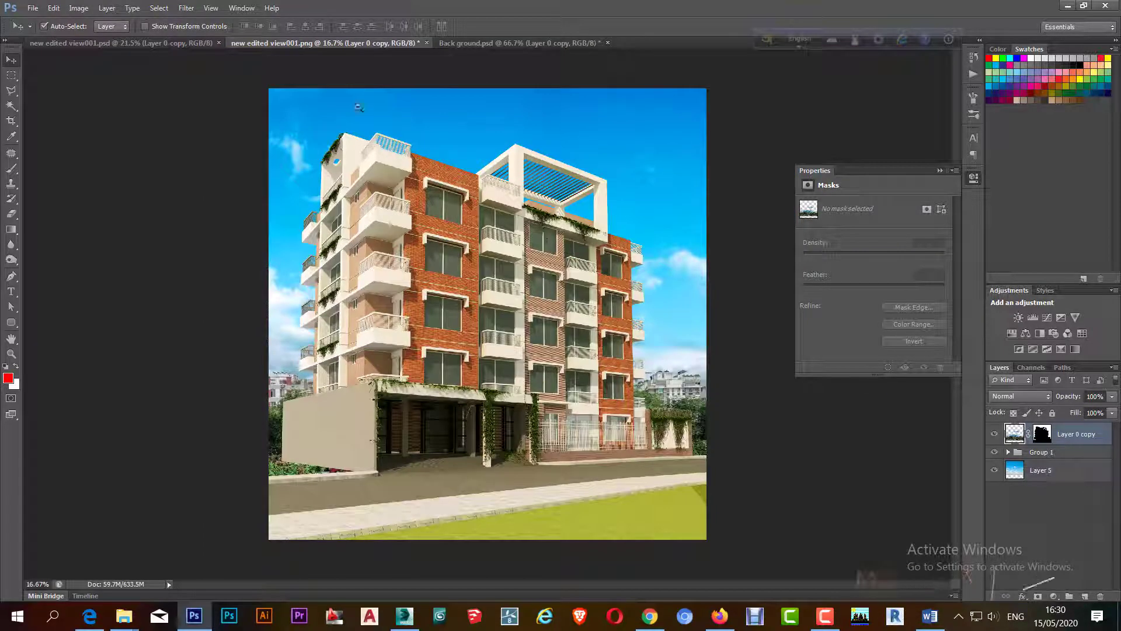
pyautogui.click(458, 44)
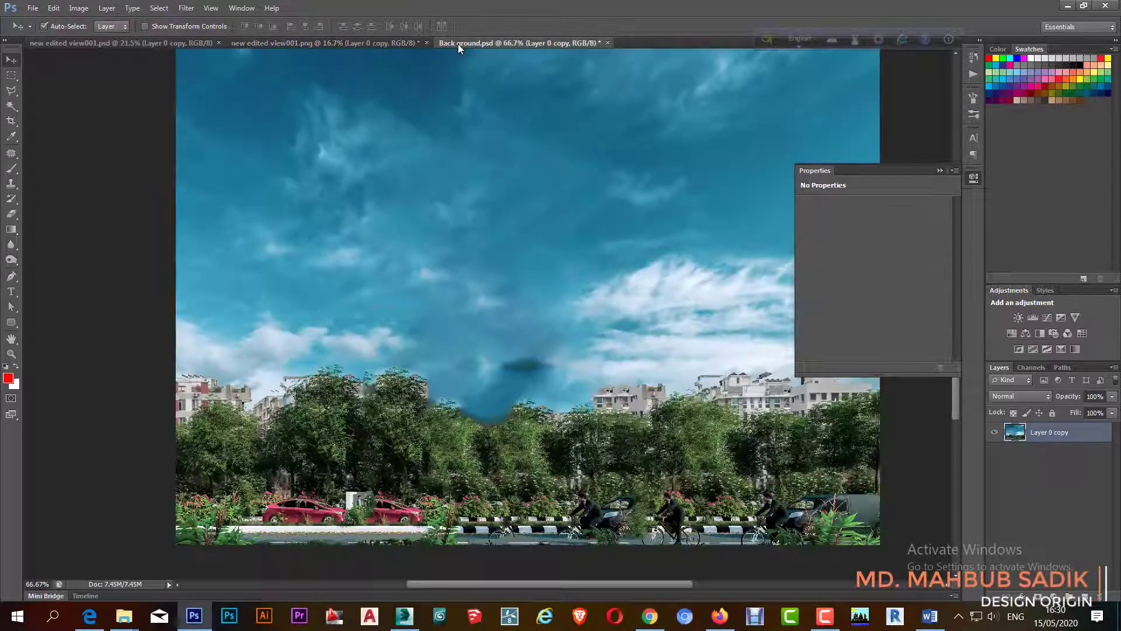
pyautogui.click(124, 44)
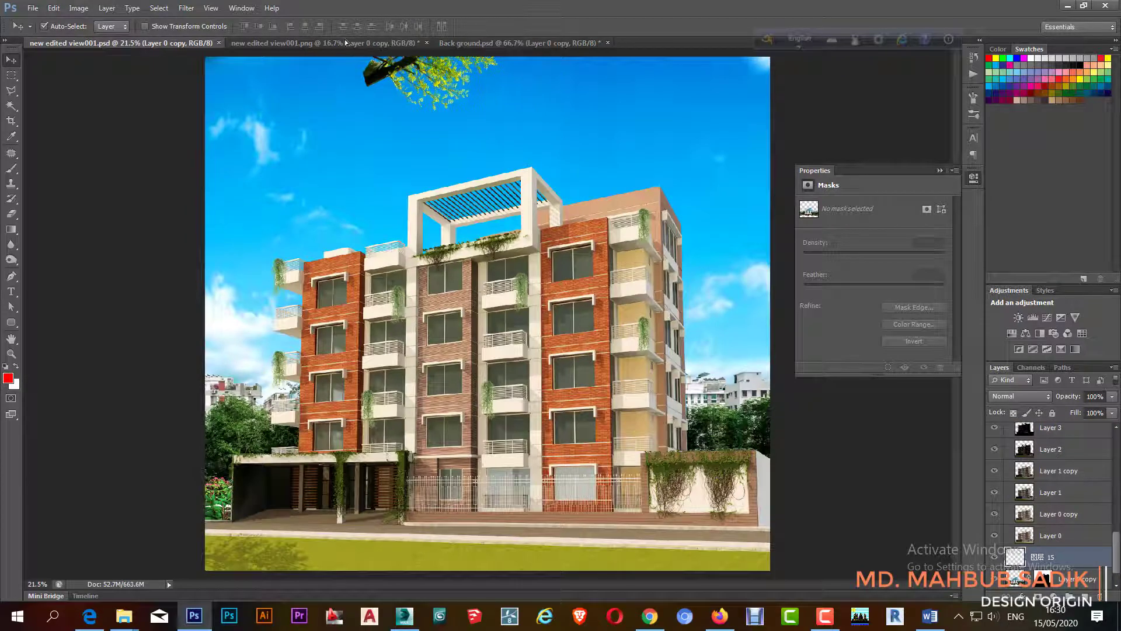
# Copy layer 图层 15's branch into the PNG render, flipped horizontally in the top-right corner
pyautogui.moveTo(345, 43); pyautogui.dragTo(661, 175)
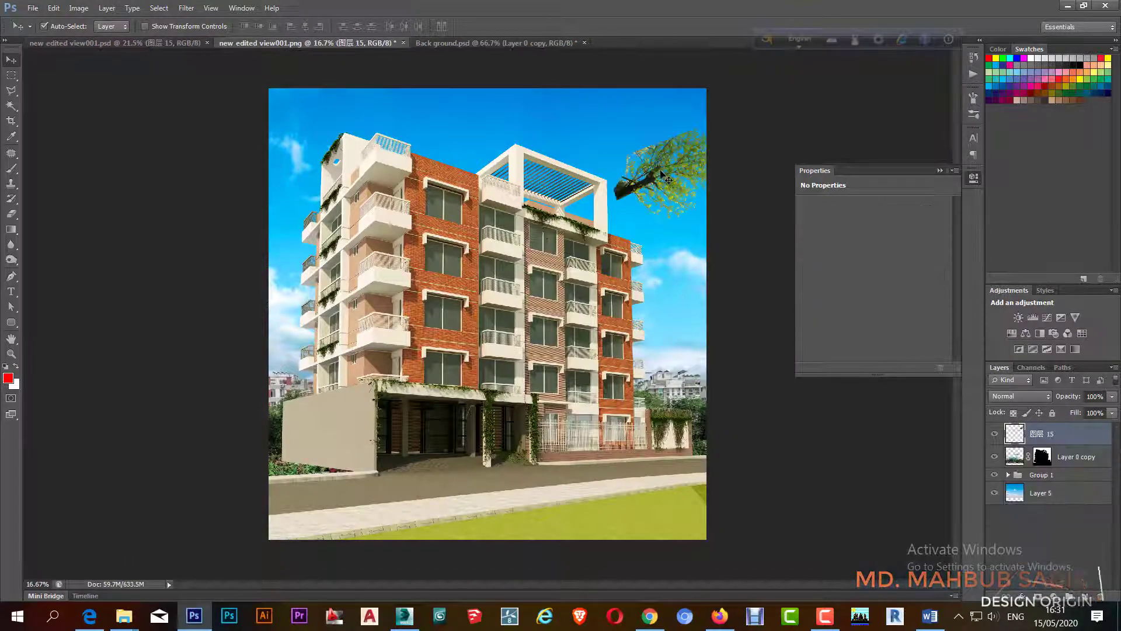
pyautogui.hotkey('ctrl', 't')
pyautogui.rightClick(662, 178)
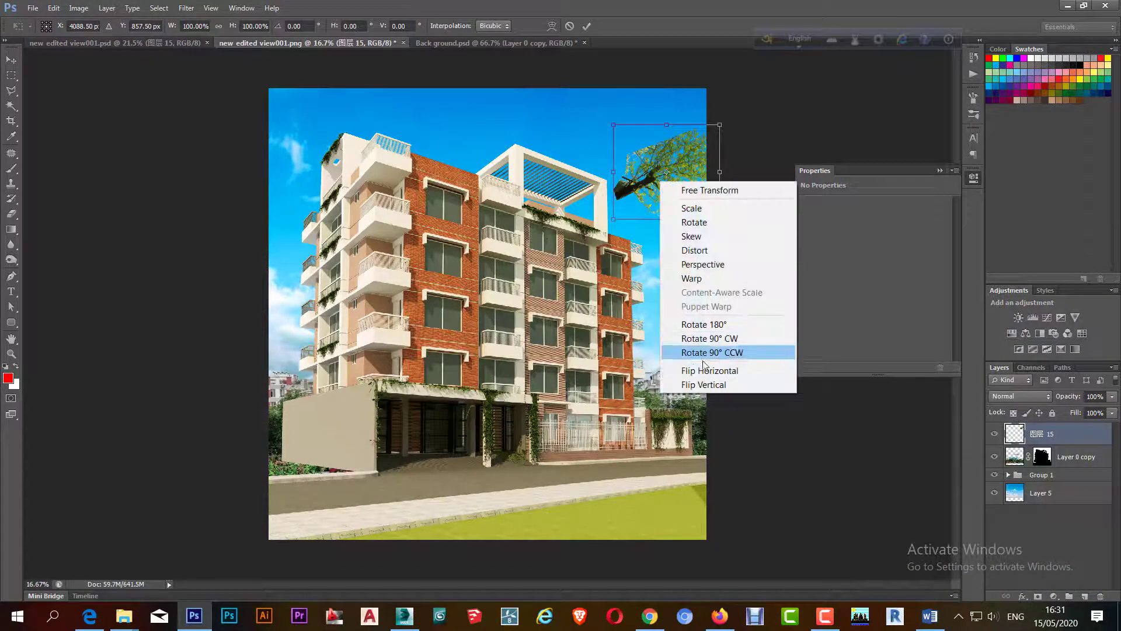
pyautogui.click(707, 370)
pyautogui.moveTo(684, 177); pyautogui.dragTo(677, 108)
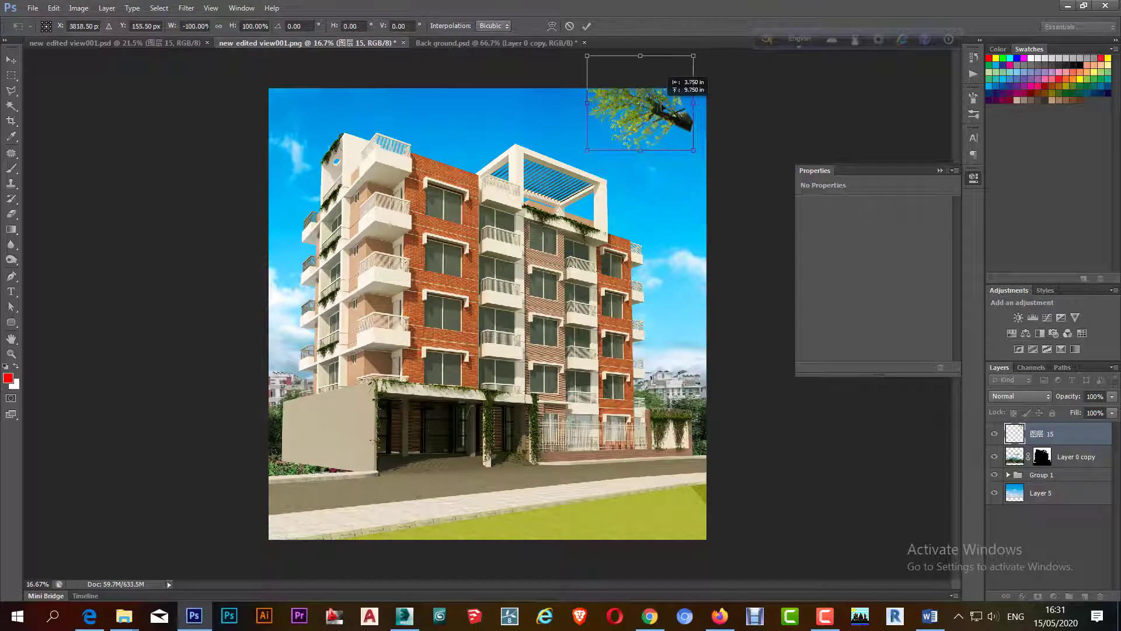
pyautogui.press('Return')
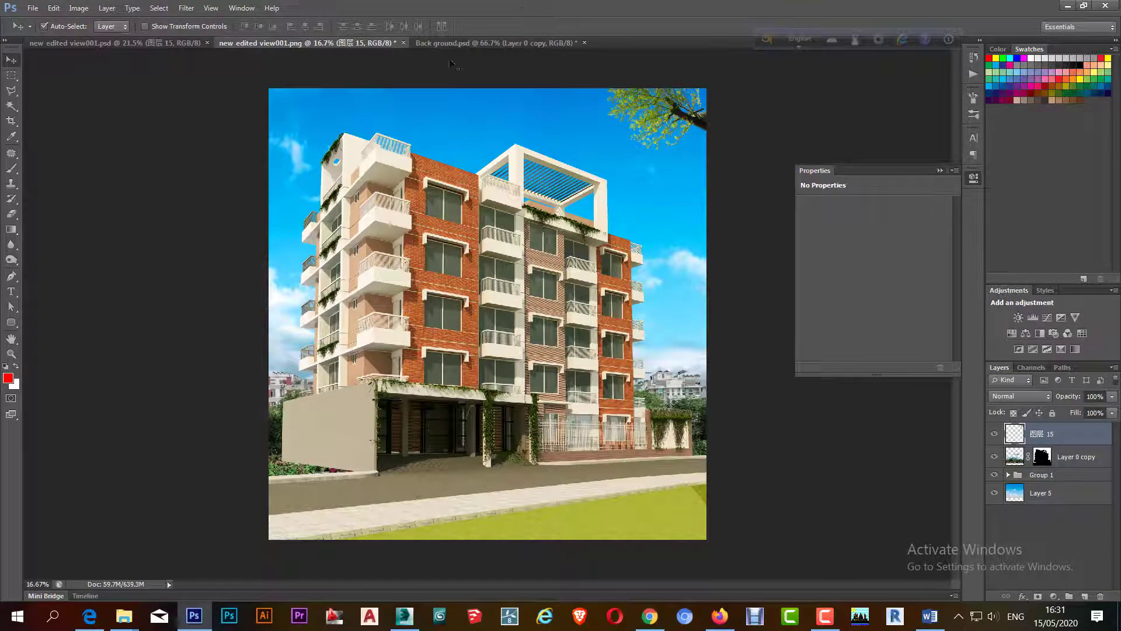
# Bring the hanging vine plant into the PNG render and place it on the top balcony
pyautogui.click(120, 43)
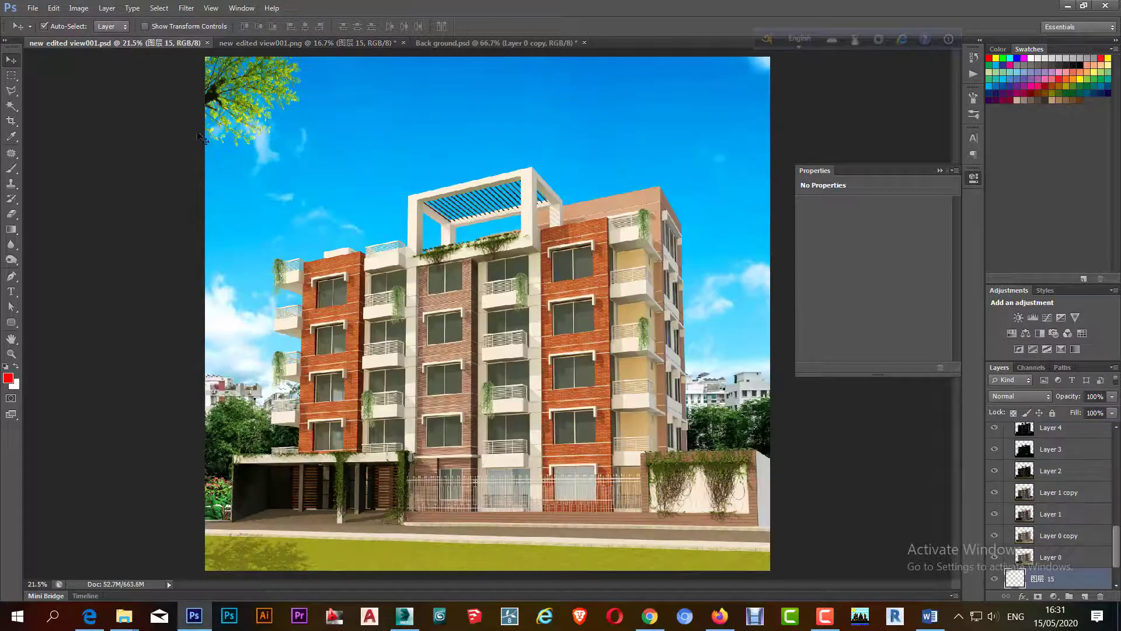
pyautogui.moveTo(285, 270); pyautogui.dragTo(345, 57)
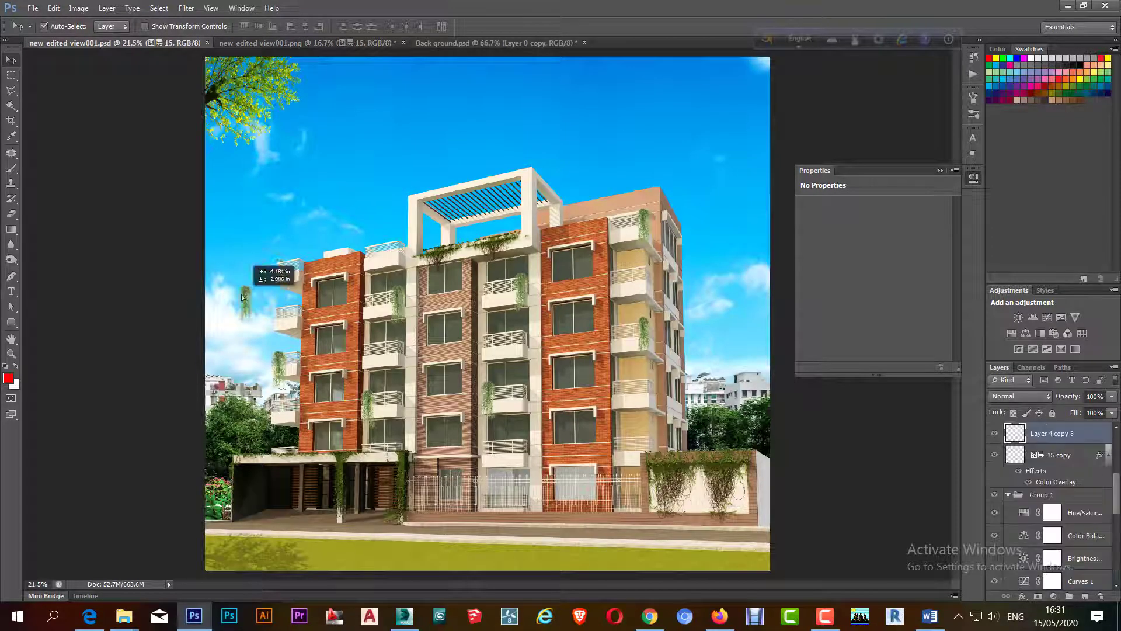
pyautogui.click(345, 45)
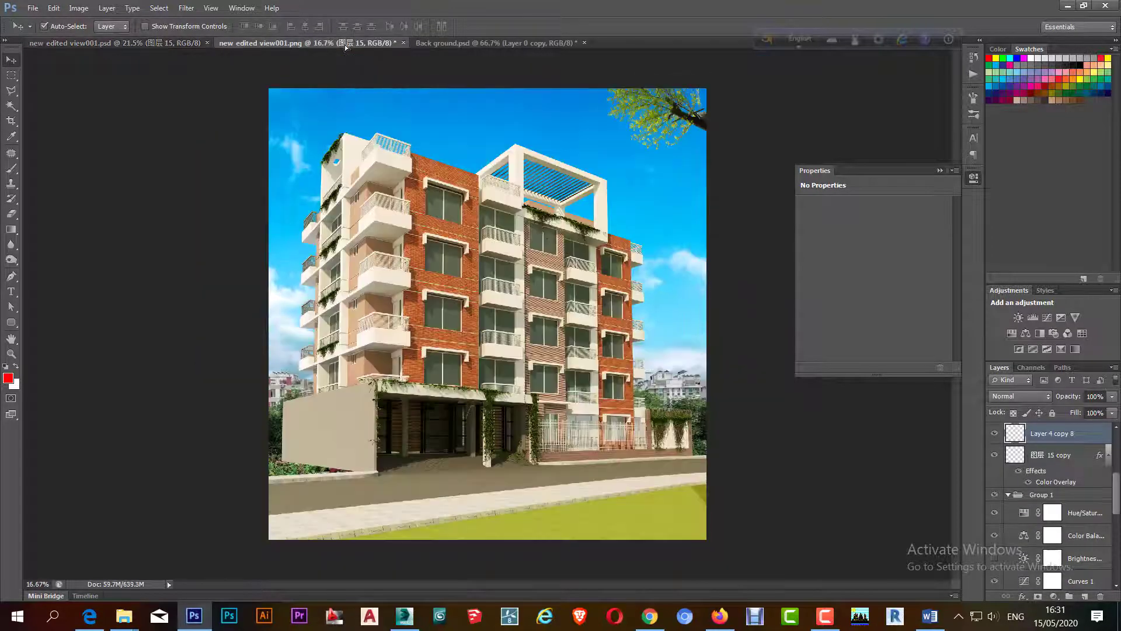
pyautogui.moveTo(383, 170); pyautogui.dragTo(394, 172)
pyautogui.click(379, 171)
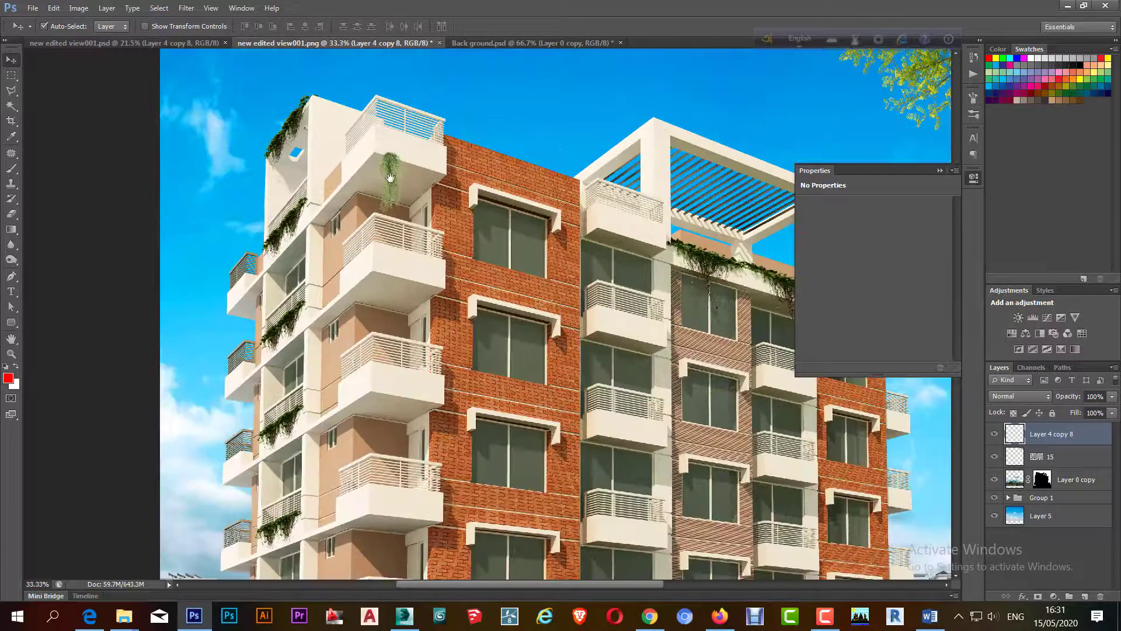
pyautogui.click(399, 171)
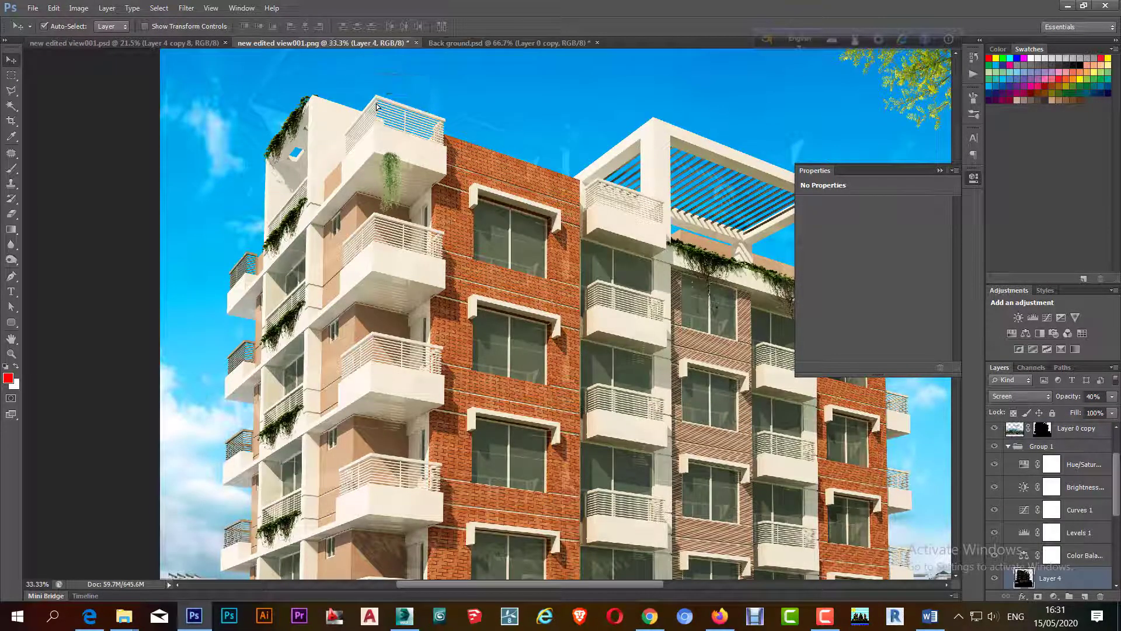
pyautogui.click(1009, 447)
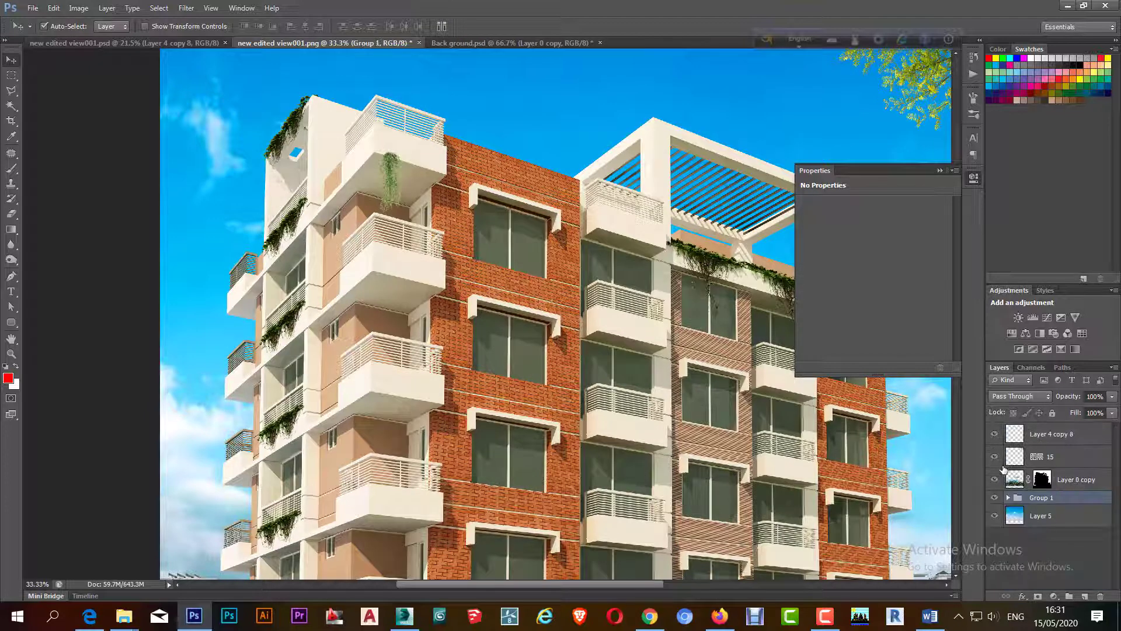
pyautogui.moveTo(403, 162); pyautogui.dragTo(378, 99)
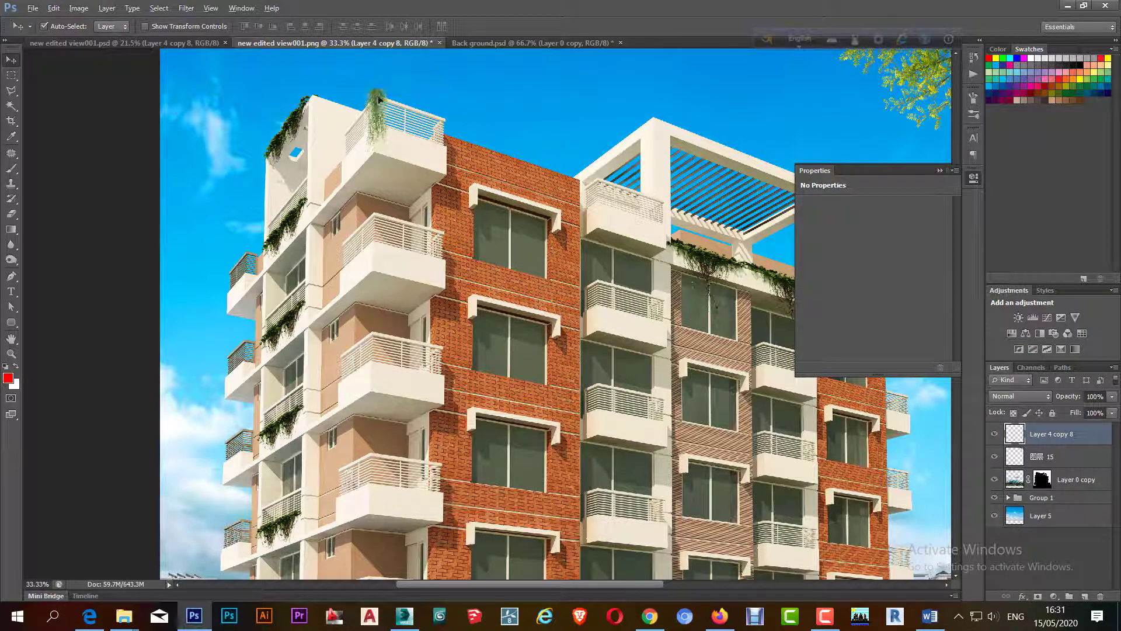
# Duplicate the vine onto three lower balconies, then check the lower-left wall base
pyautogui.moveTo(378, 100); pyautogui.dragTo(377, 352)
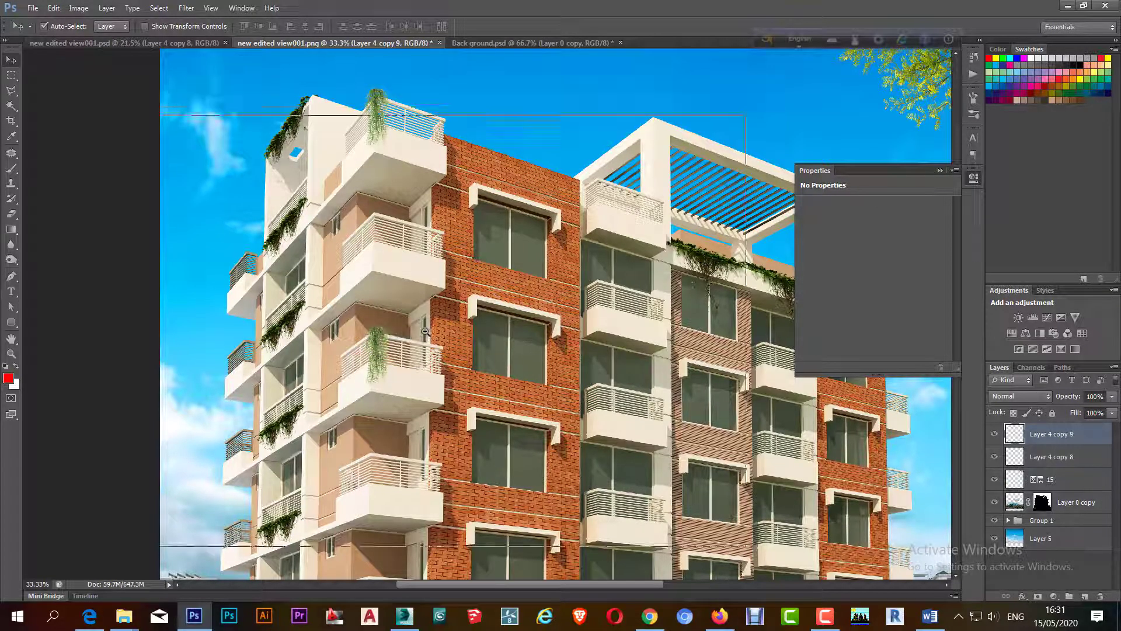
pyautogui.hotkey('ctrl', '-')
pyautogui.moveTo(379, 249); pyautogui.dragTo(370, 343)
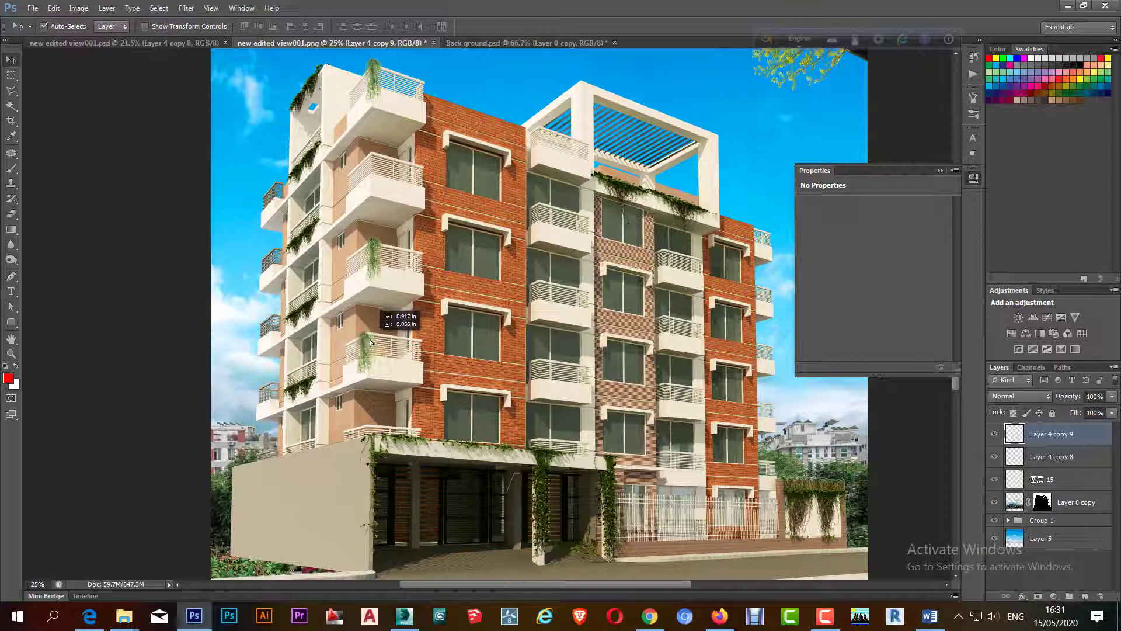
pyautogui.moveTo(371, 343)
pyautogui.mouseDown()
pyautogui.moveTo(588, 221)
pyautogui.moveTo(587, 365)
pyautogui.moveTo(769, 286)
pyautogui.moveTo(768, 242)
pyautogui.moveTo(769, 353)
pyautogui.mouseUp()
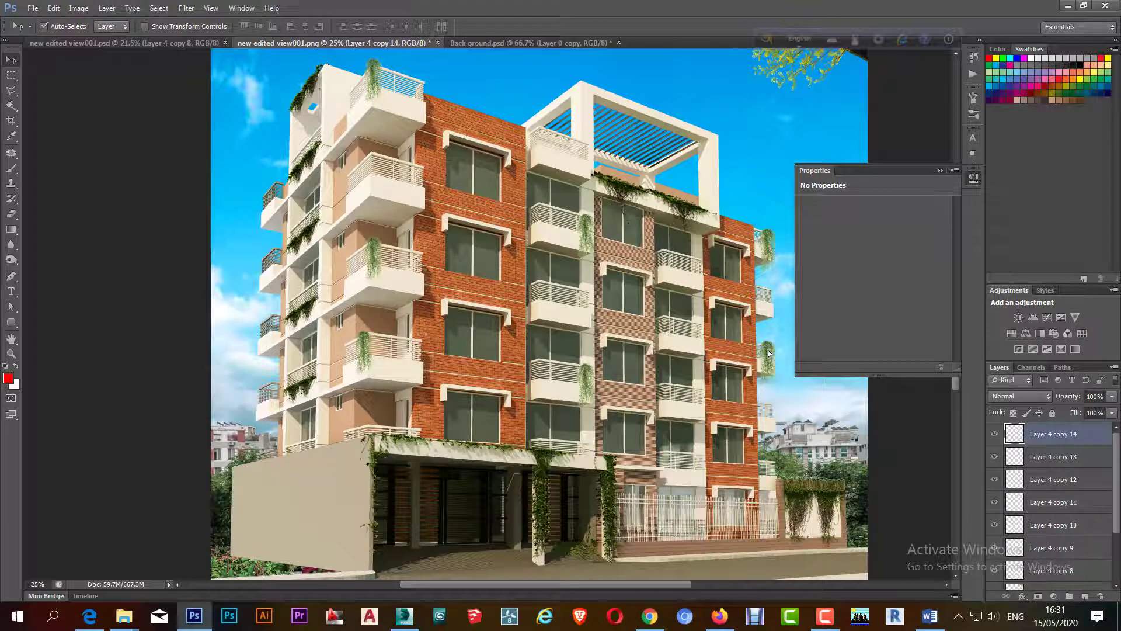
pyautogui.keyDown('ctrl'); pyautogui.keyDown('alt'); pyautogui.click(371, 408); pyautogui.keyUp('alt'); pyautogui.keyUp('ctrl')
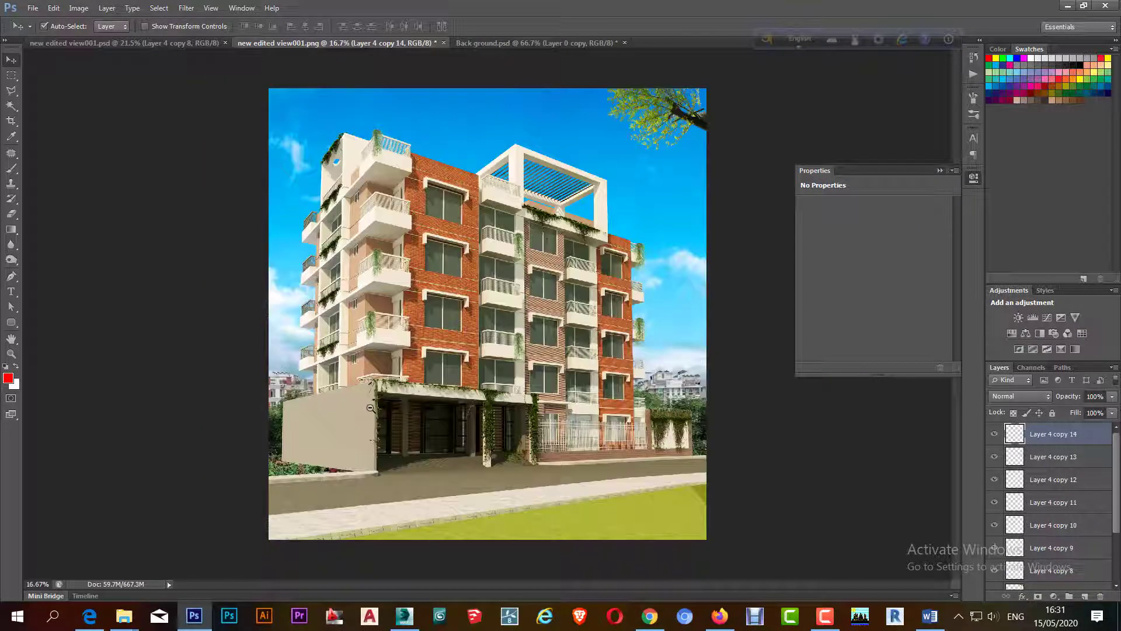
pyautogui.keyDown('ctrl'); pyautogui.click(411, 461); pyautogui.keyUp('ctrl')
pyautogui.keyDown('ctrl'); pyautogui.click(248, 482); pyautogui.keyUp('ctrl')
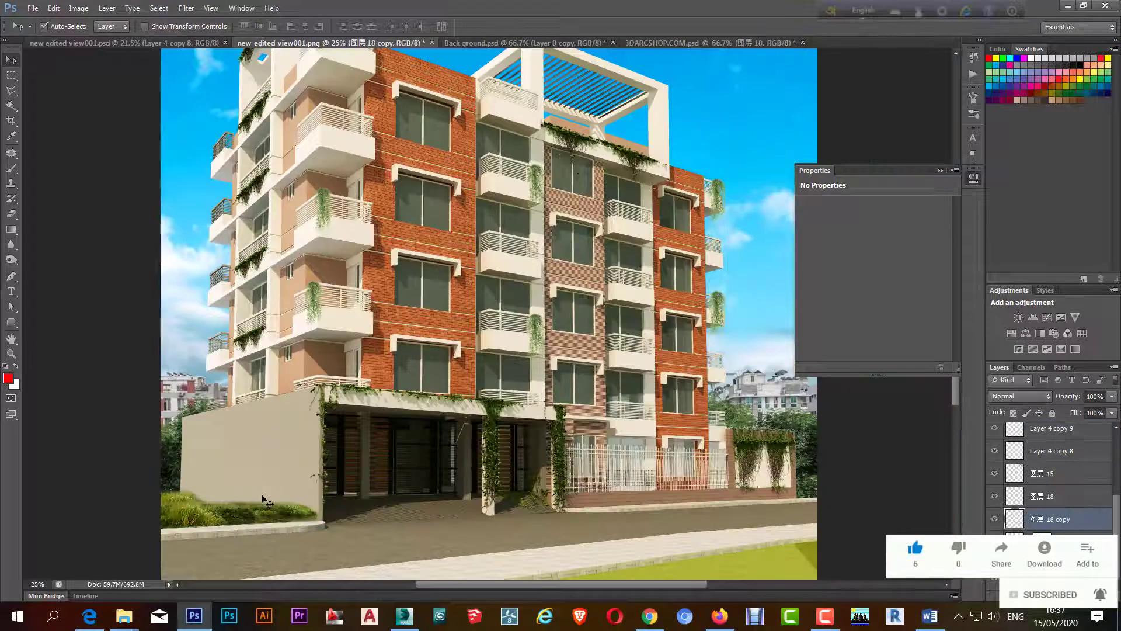
pyautogui.keyDown('alt'); pyautogui.click(314, 470); pyautogui.keyUp('alt')
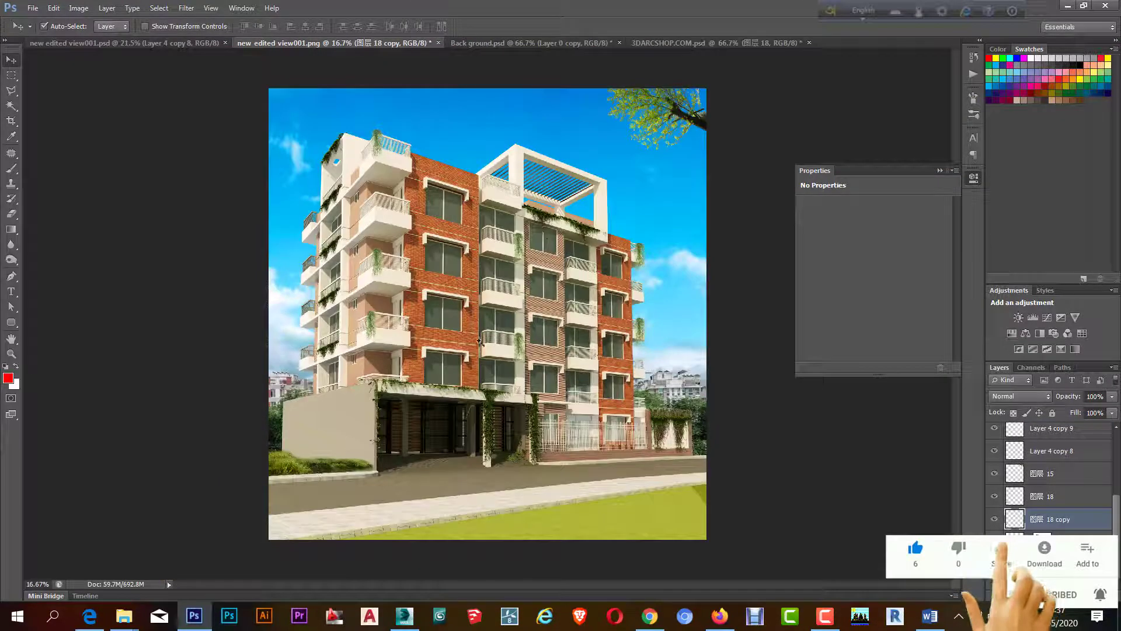
# Save new edited view001.psd, then a copy as new edited view001.jpg at Maximum quality
pyautogui.keyDown('ctrl'); pyautogui.click(480, 340); pyautogui.keyUp('ctrl')
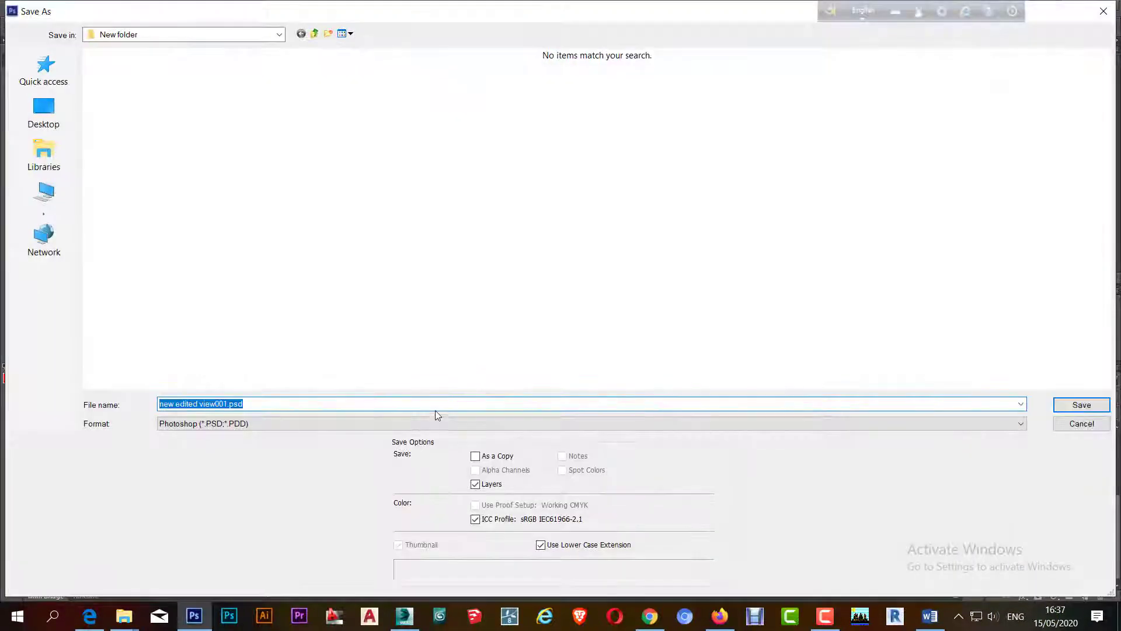
pyautogui.click(1067, 405)
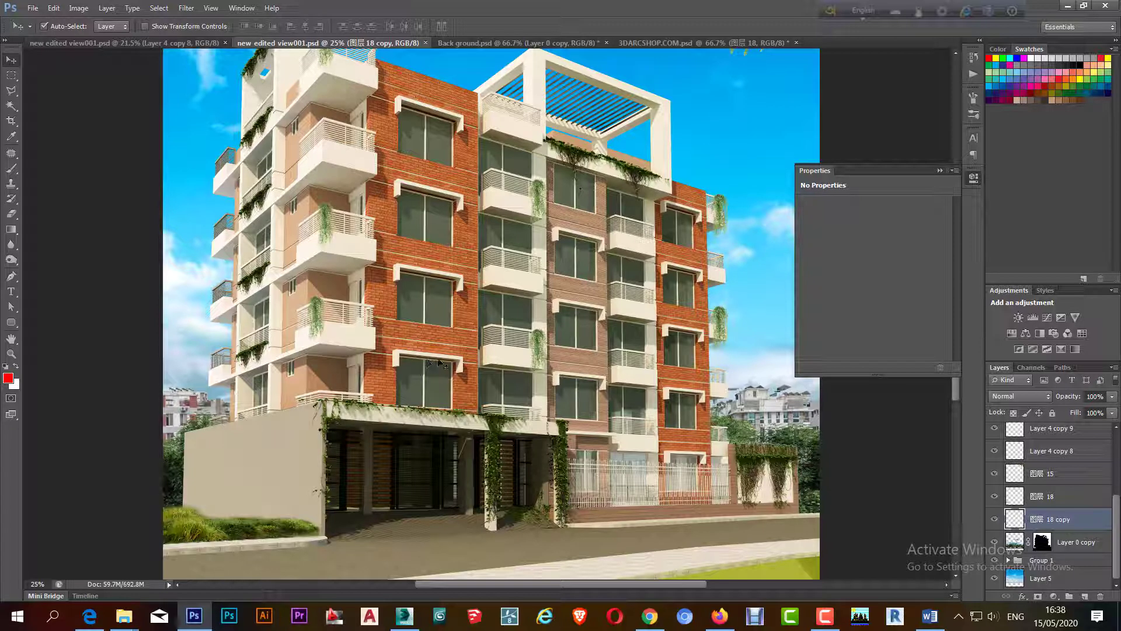
pyautogui.hotkey('ctrl', 'shift', 's')
pyautogui.click(401, 426)
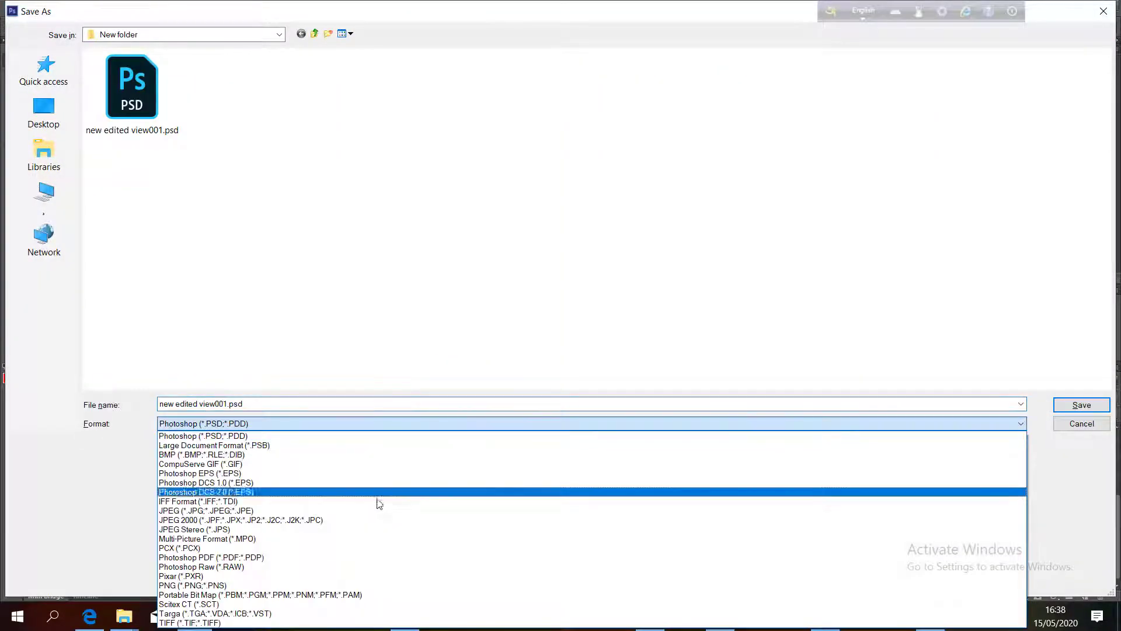
pyautogui.click(383, 513)
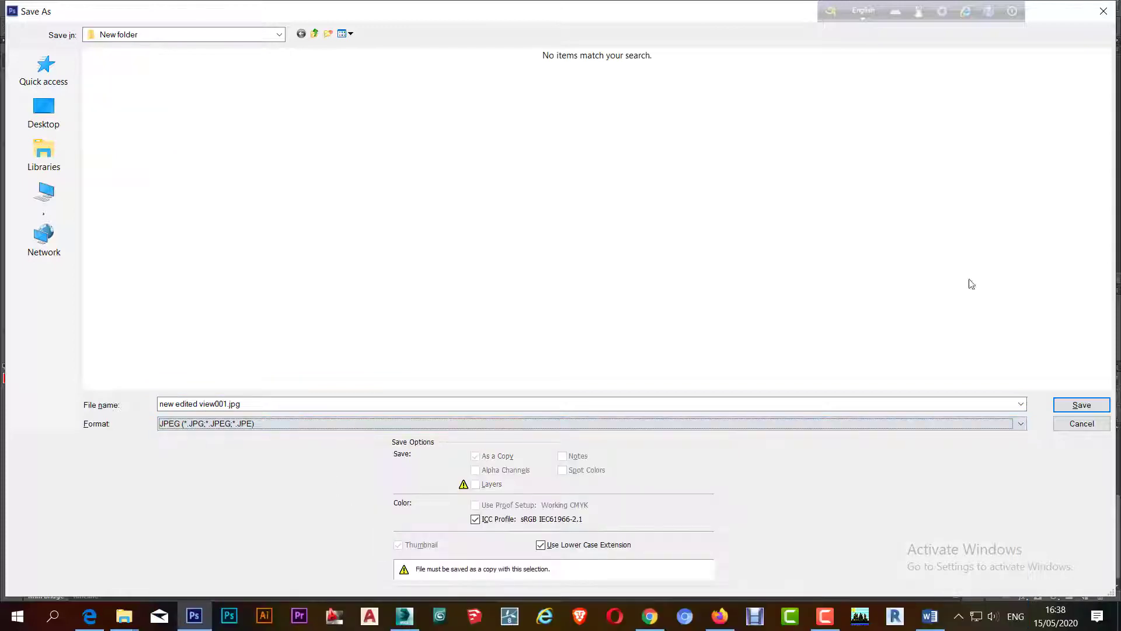
pyautogui.click(1080, 405)
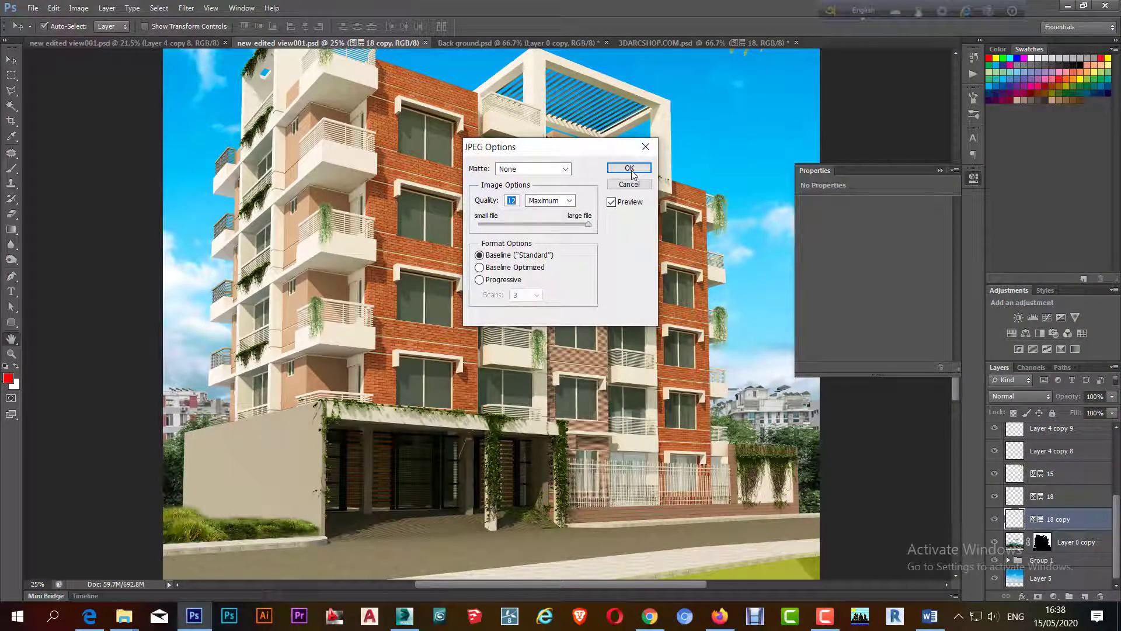
pyautogui.click(630, 169)
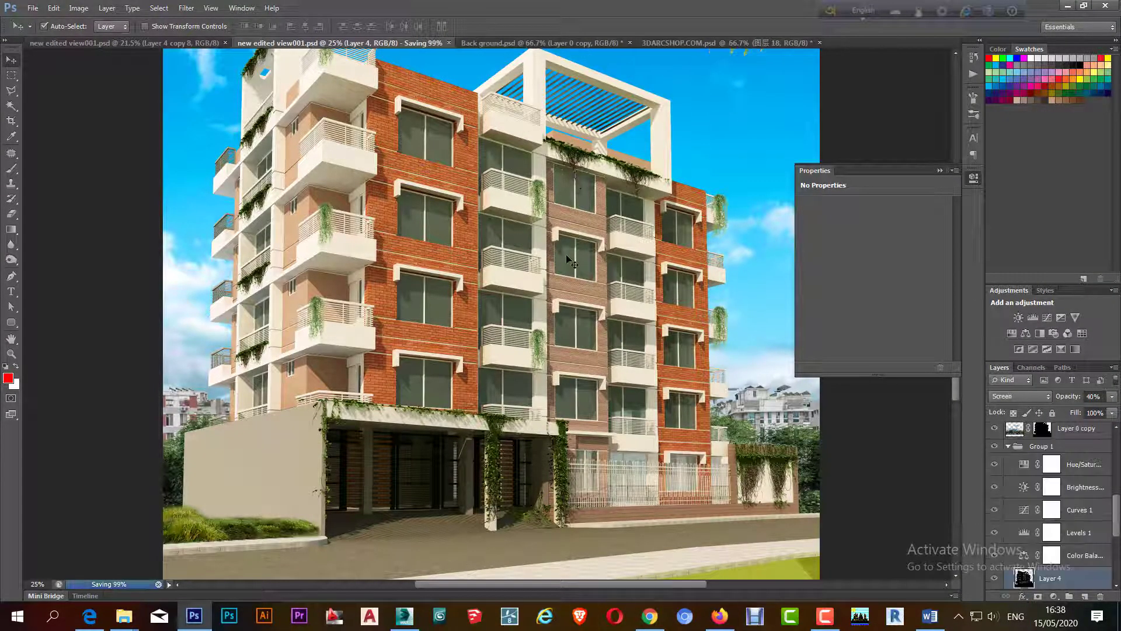